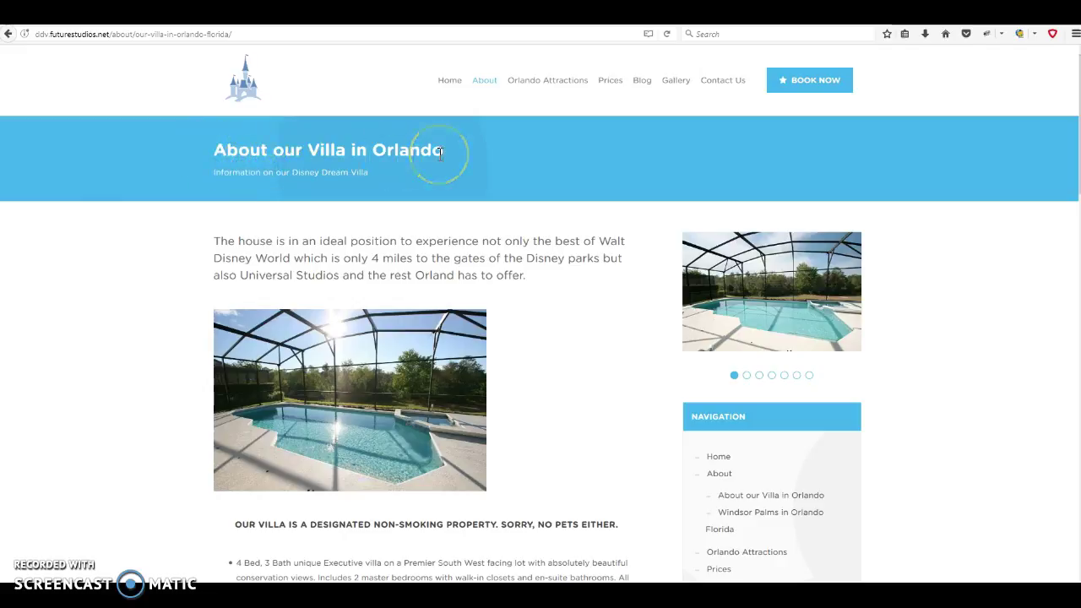
- Browse the villa website's Prices page and its Windsor Palms in Orlando Florida page to compare their layouts
left_click(482, 85)
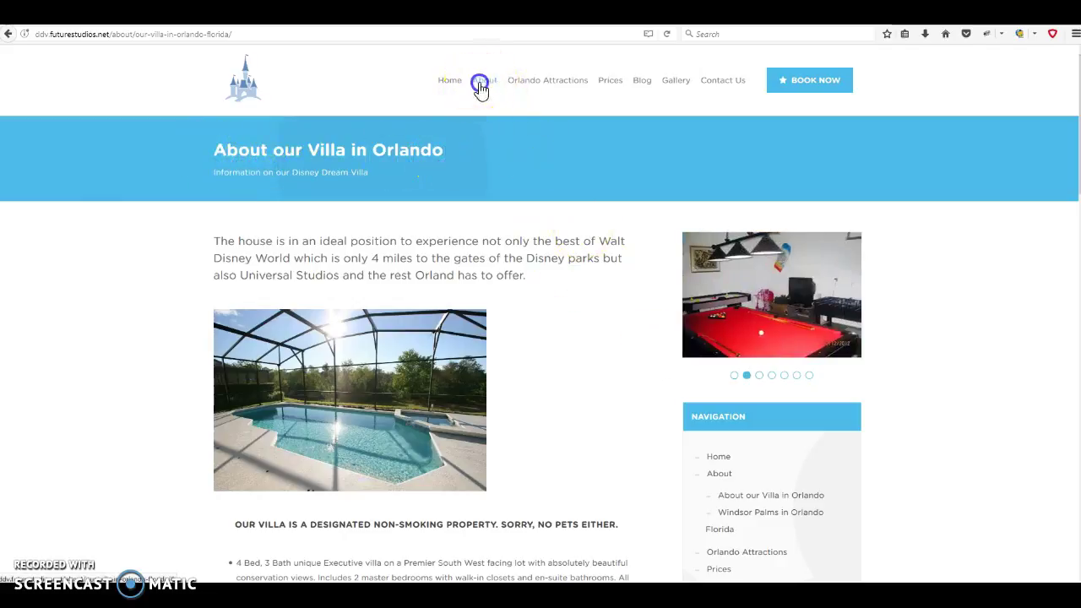
left_click(608, 84)
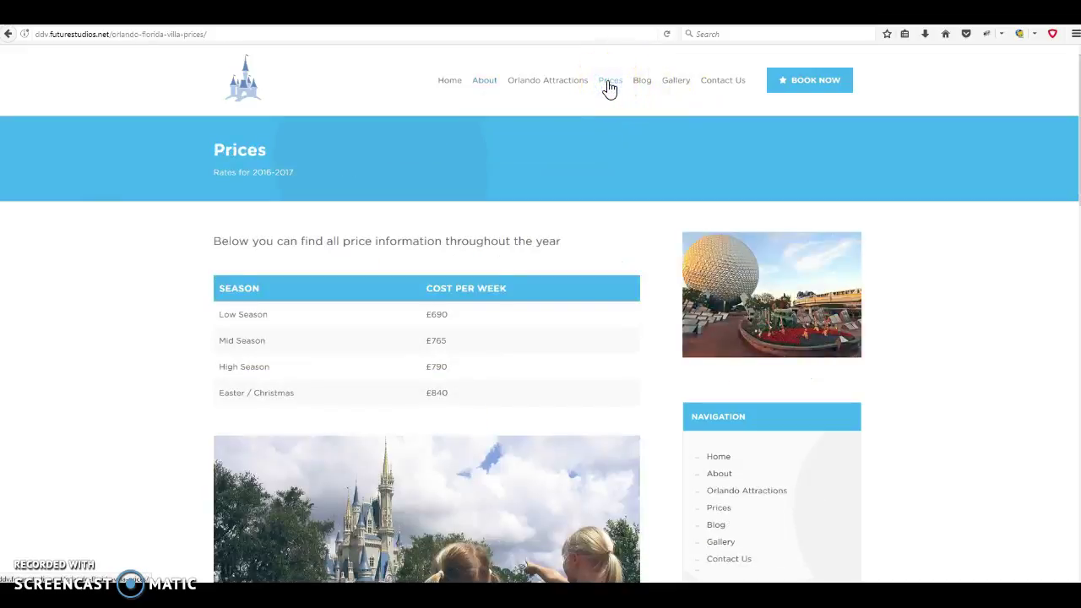
left_click(478, 80)
left_click(506, 139)
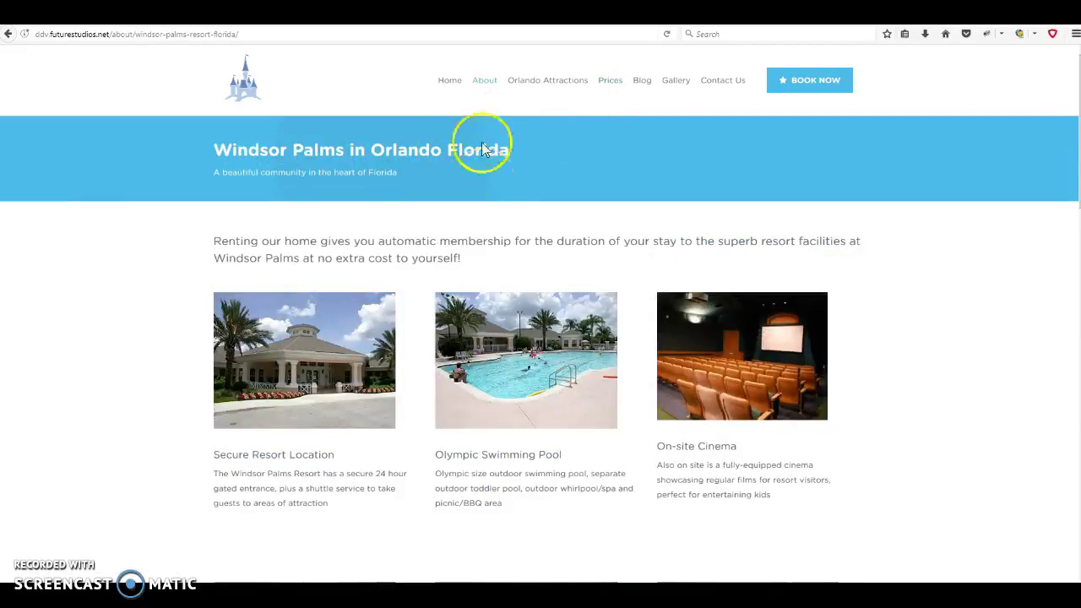
- Open the About our Villa in Orlando page and examine its introductory paragraph
mouse_move(488, 84)
left_click(496, 114)
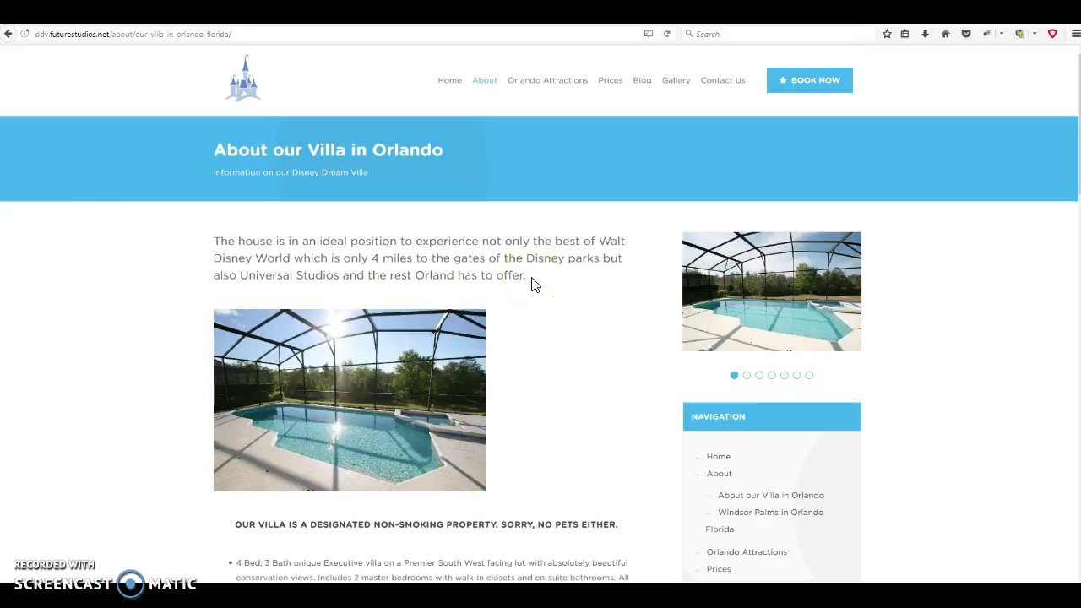
left_click_drag(213, 241, 540, 273)
left_click(540, 273)
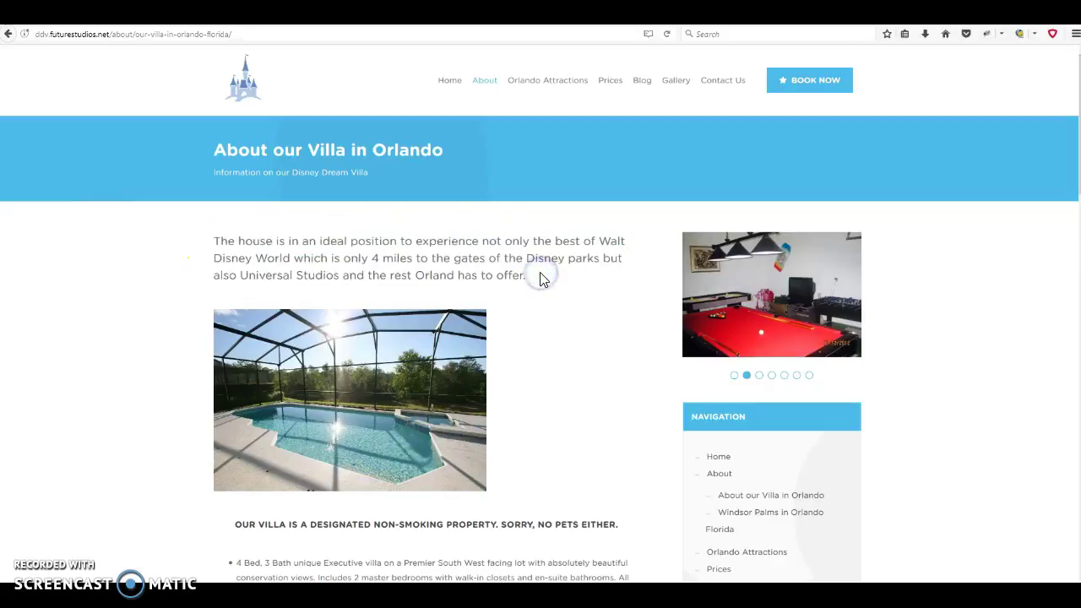
mouse_move(540, 275)
left_mouse_down()
mouse_move(222, 271)
mouse_move(212, 239)
mouse_move(528, 275)
left_mouse_up()
left_click(528, 276)
- Examine the introductory paragraphs on the Prices and Windsor Palms in Orlando Florida pages
left_click(612, 82)
left_click_drag(212, 241, 572, 245)
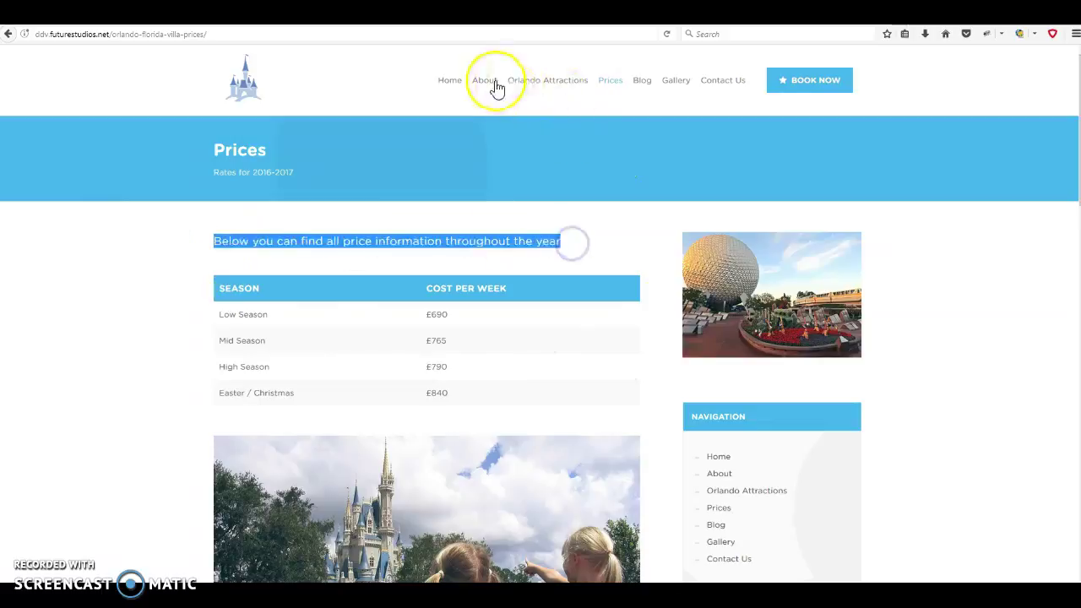
mouse_move(495, 81)
left_click(498, 135)
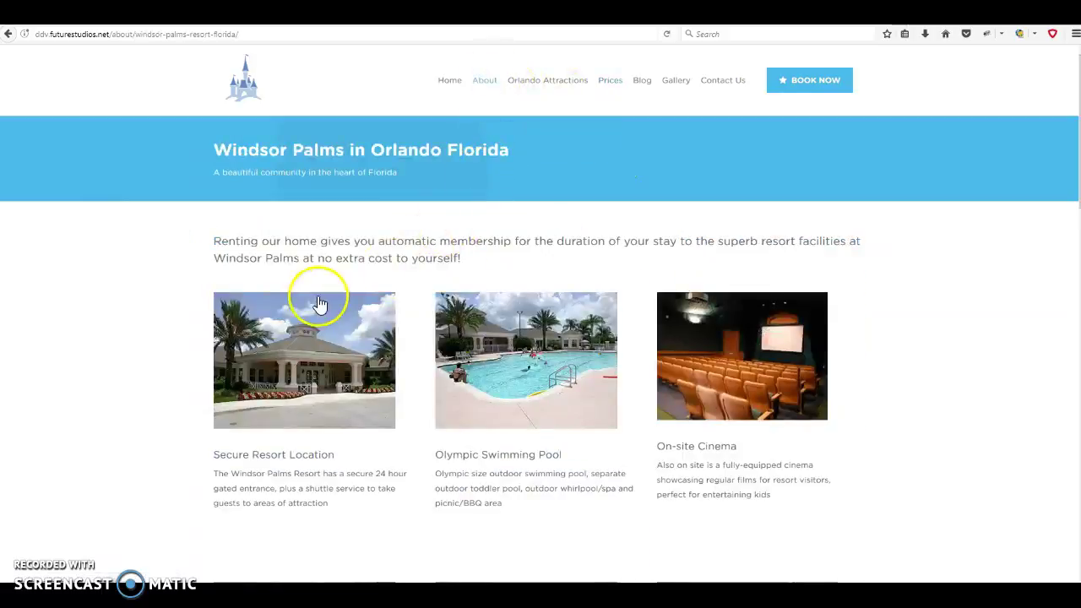
left_click_drag(213, 240, 467, 263)
left_click(467, 263)
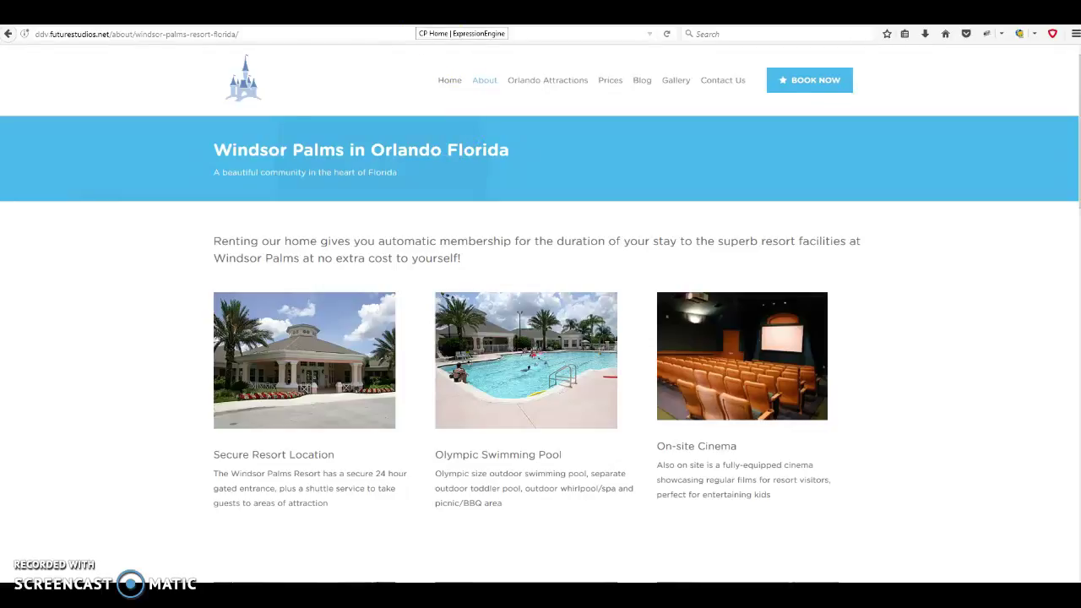
- View the ExpressionEngine control panel home, and reopen the website's About our Villa in Orlando page
left_click(418, 12)
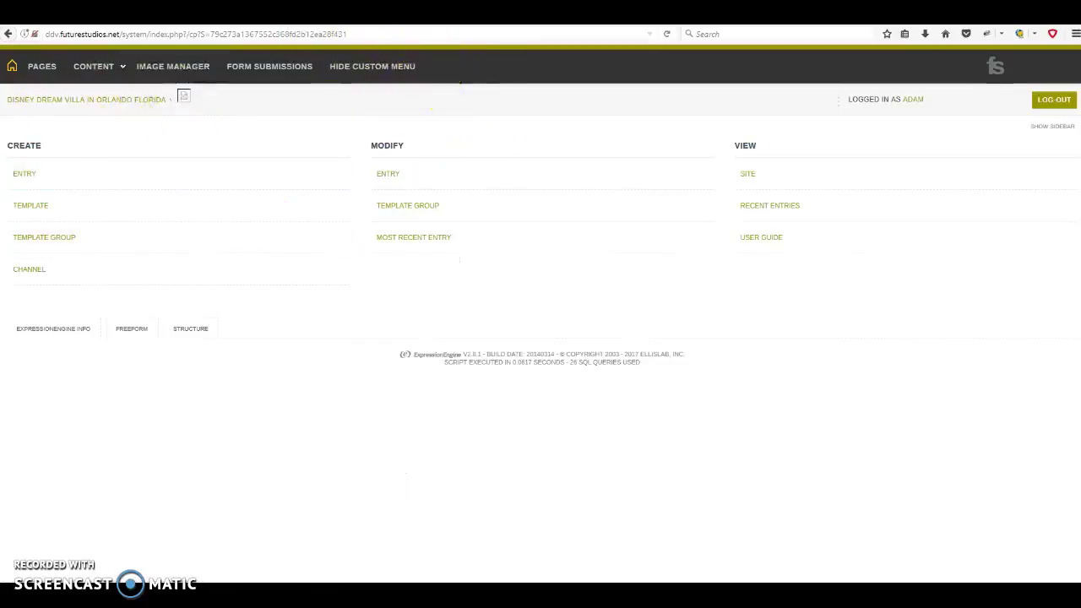
left_click(291, 13)
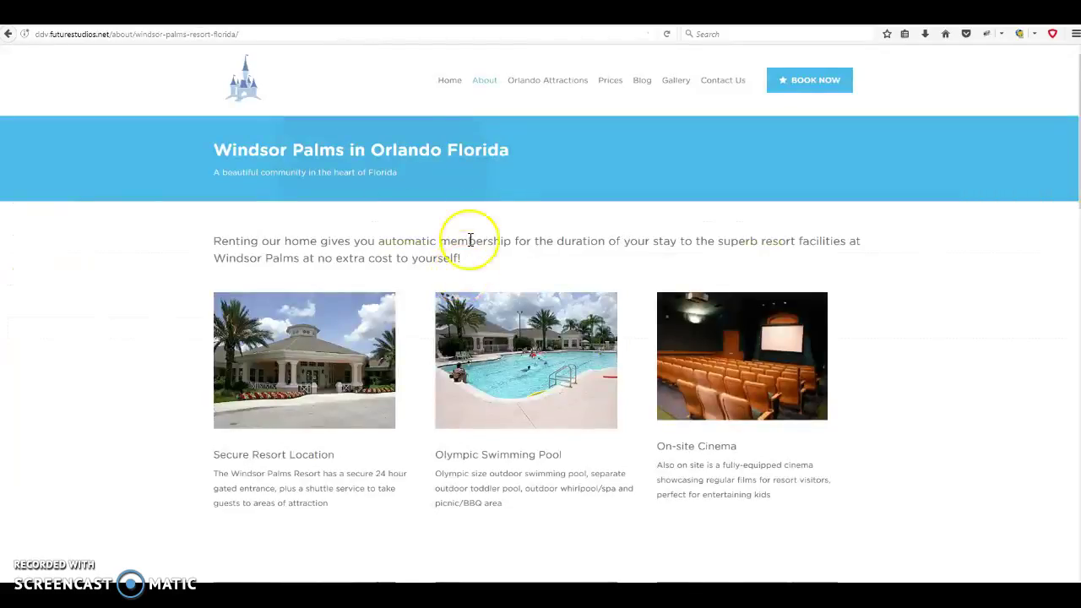
mouse_move(489, 82)
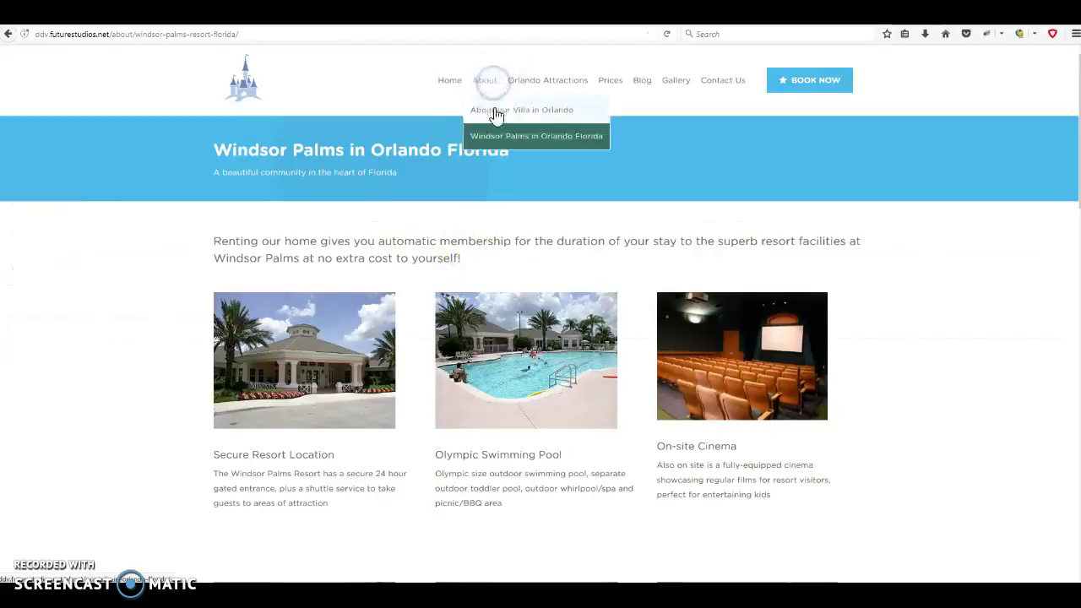
left_click(496, 114)
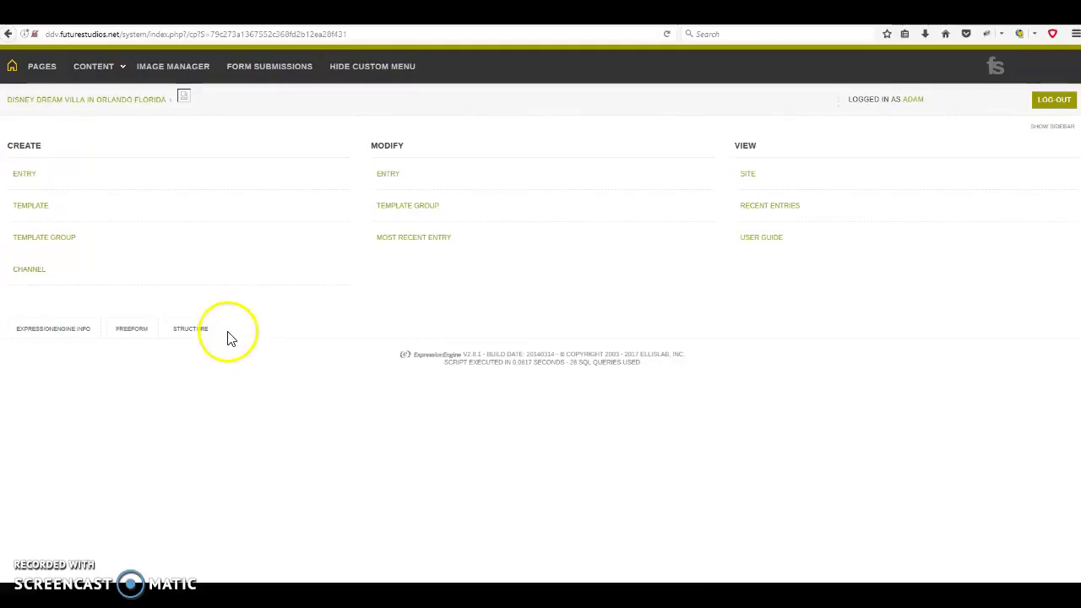
- Open the control panel's list of pages, check the live page's heading, and open the About our Villa in Orlando entry for editing
left_click(42, 67)
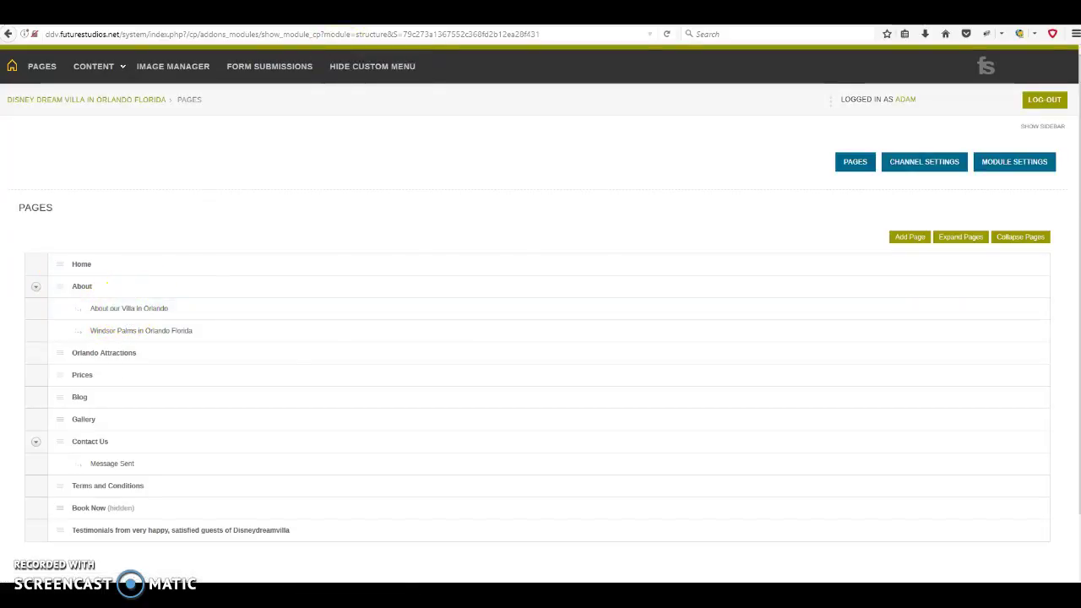
left_click(372, 9)
left_click_drag(207, 150, 570, 141)
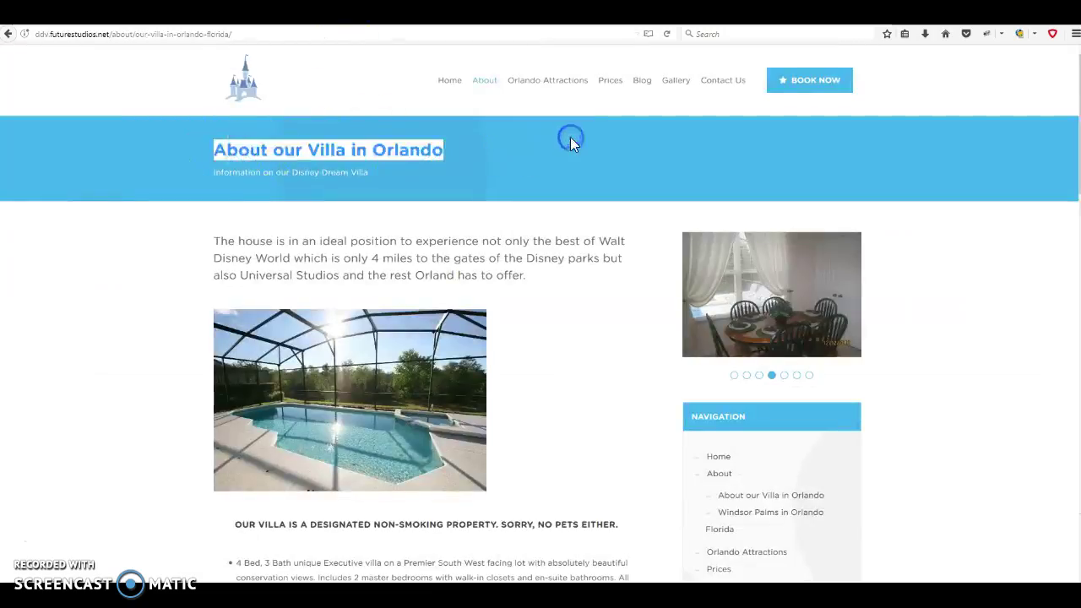
left_click(169, 9)
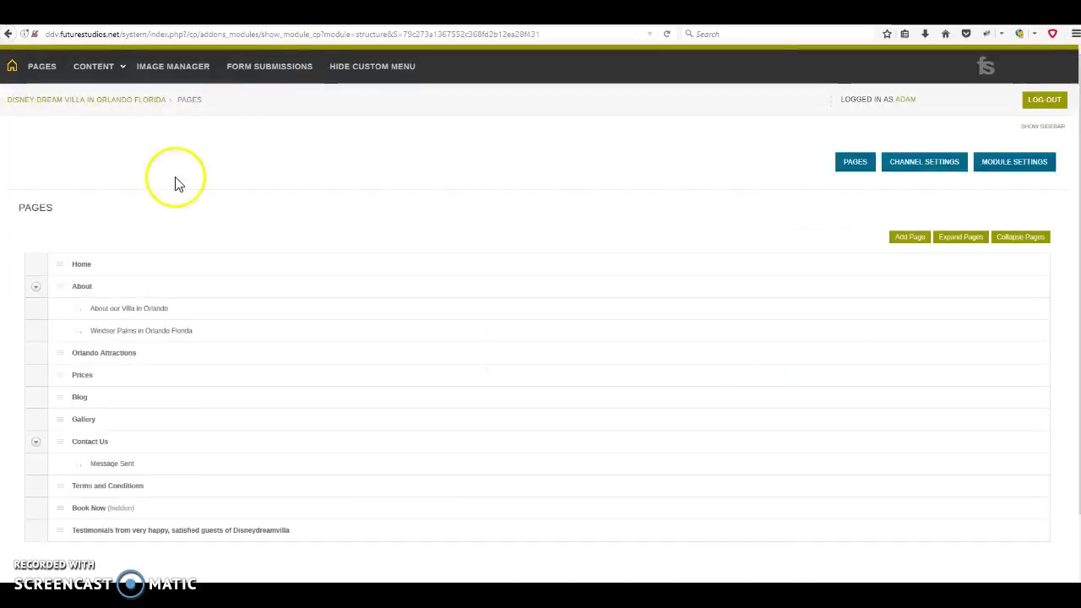
left_click(116, 311)
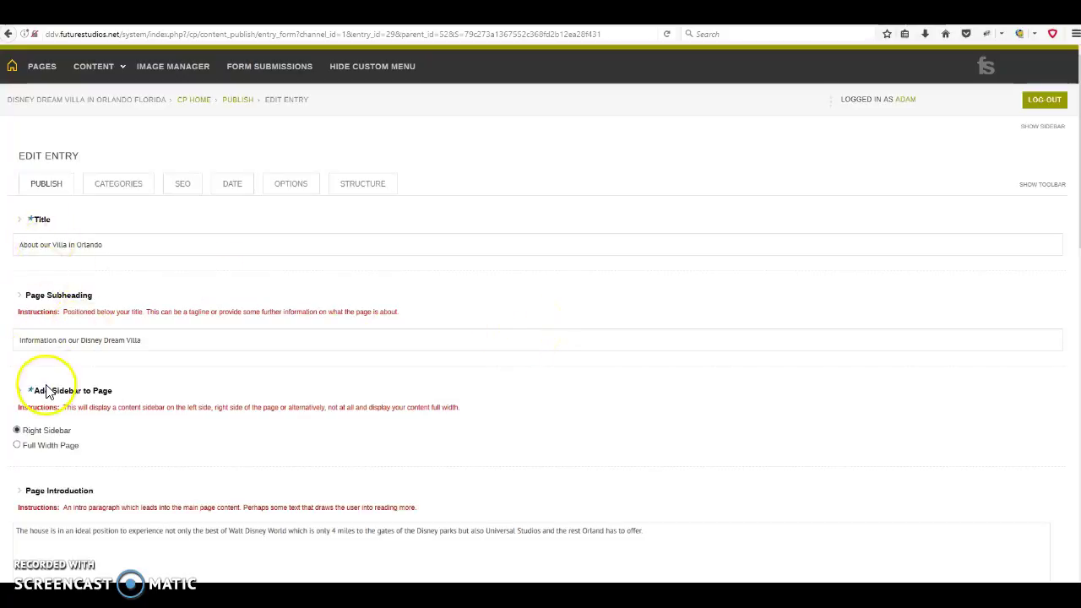
- Review the entry's fields from the title and subheading down to the Content Middle section
scroll(243, 428, "down", 3)
scroll(243, 429, "down", 10)
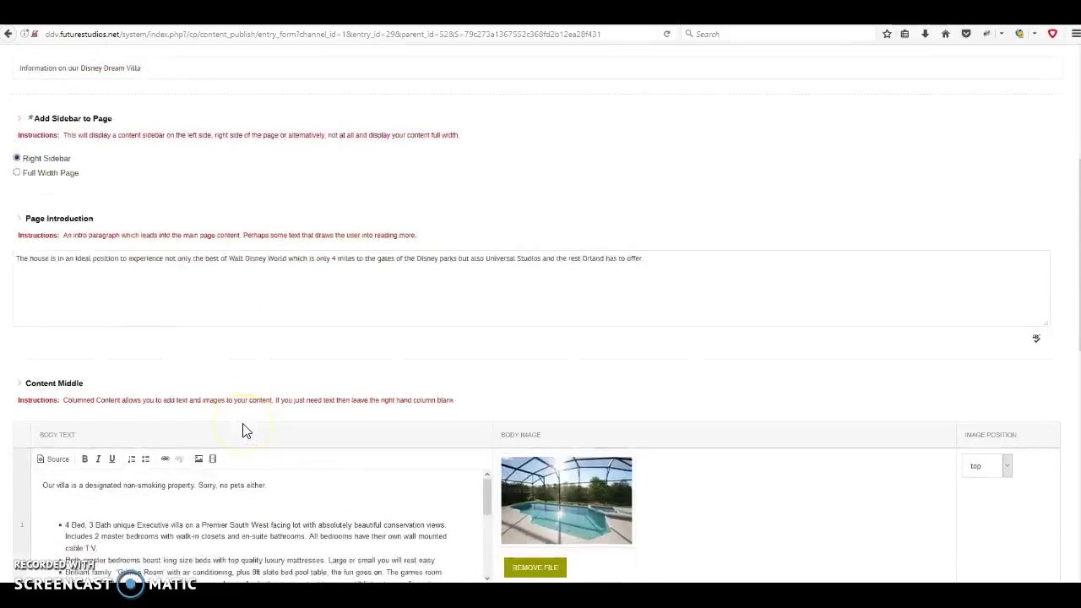
scroll(243, 429, "up", 6)
scroll(243, 427, "up", 10)
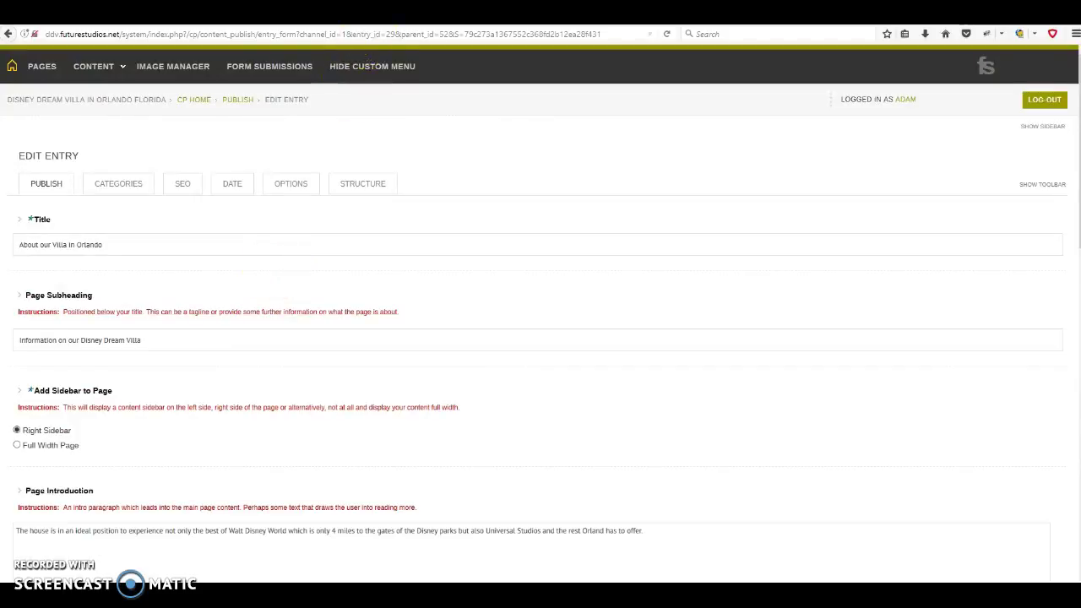
- Compare the live villa page's heading with the entry's Title field
left_click(308, 13)
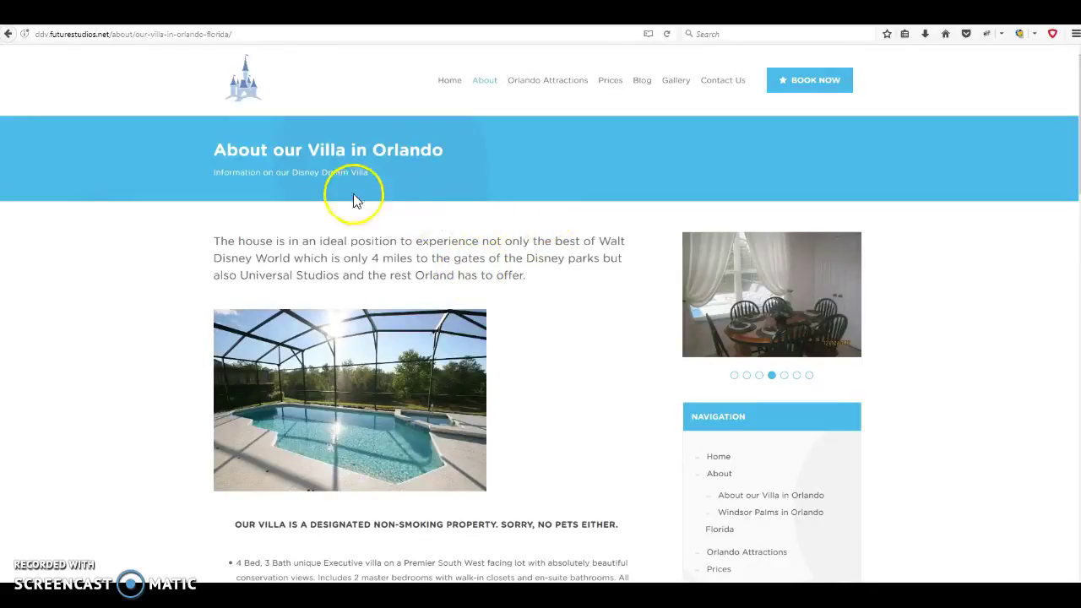
left_click(127, 13)
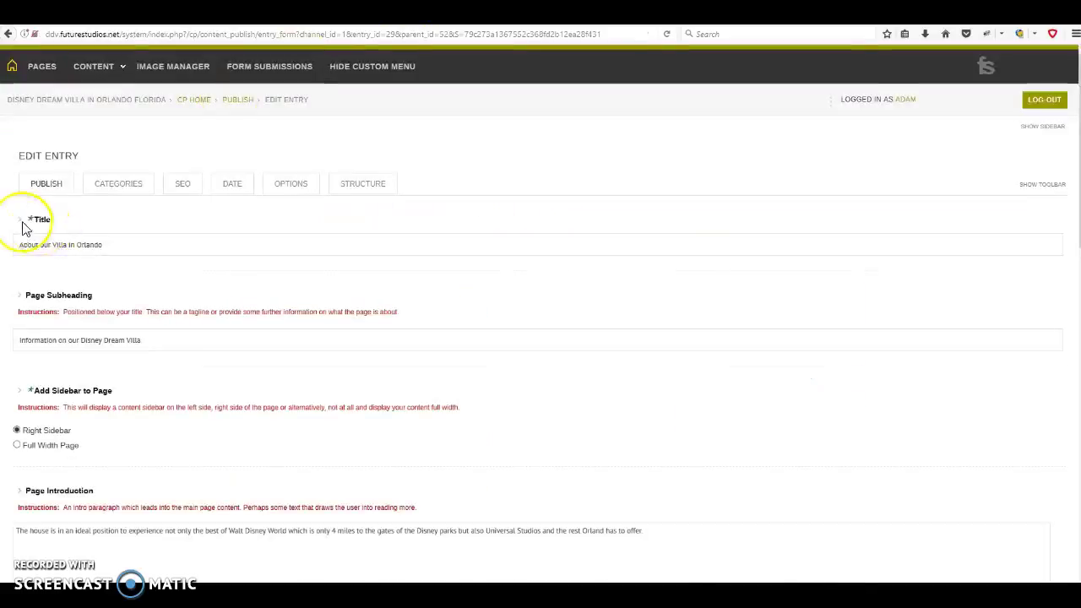
left_click_drag(22, 246, 127, 244)
left_click(127, 244)
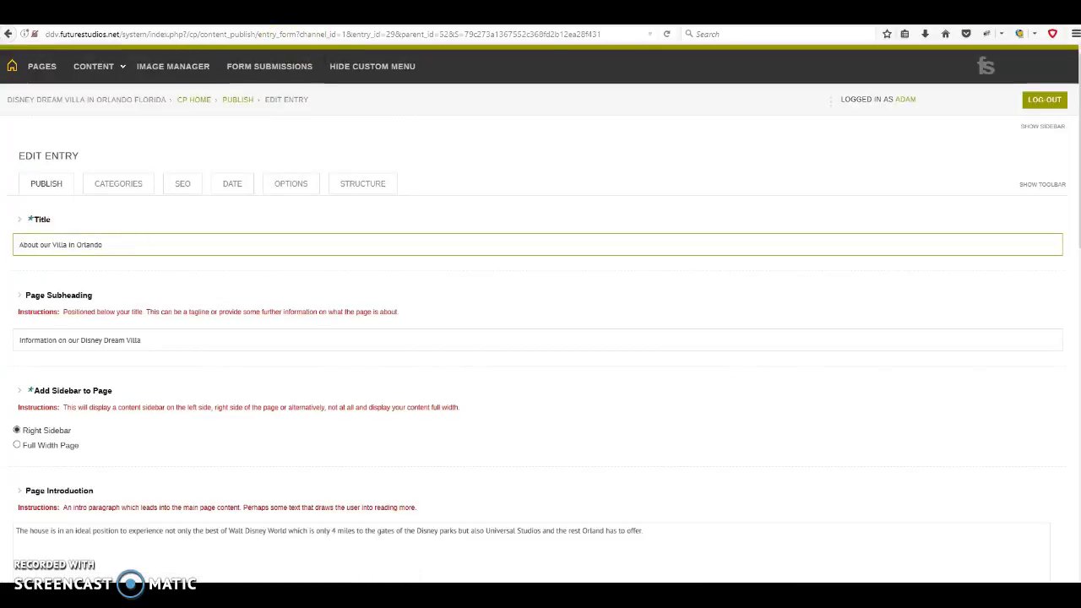
- Examine where the entry's title appears in the live page's heading and in the About submenu
left_click(304, 13)
mouse_move(212, 149)
left_mouse_down()
mouse_move(498, 146)
mouse_move(212, 146)
left_mouse_up()
left_click(499, 143)
left_click(210, 145)
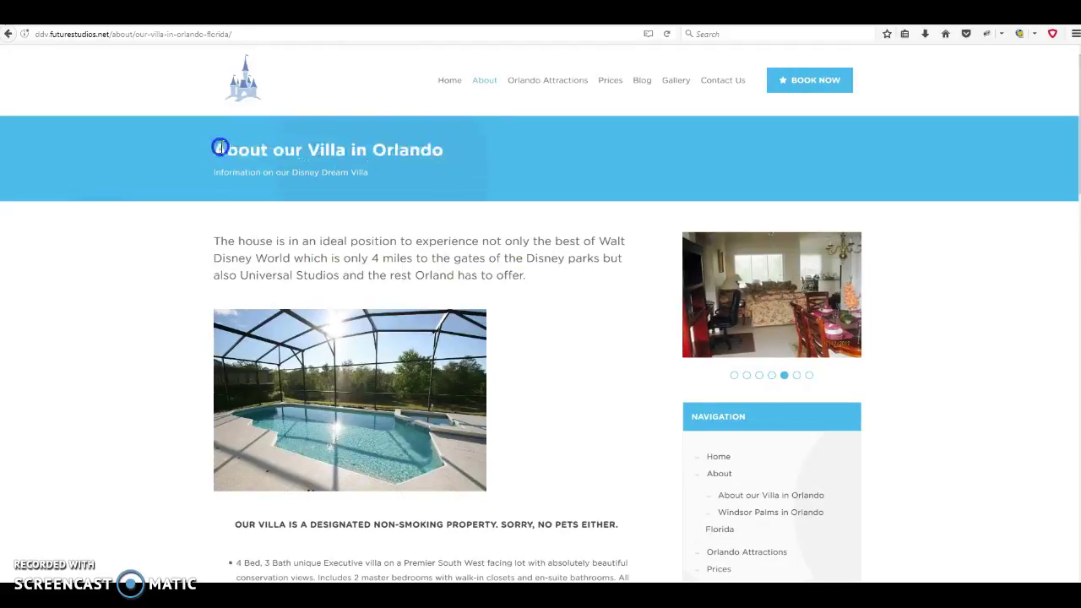
left_click(489, 82)
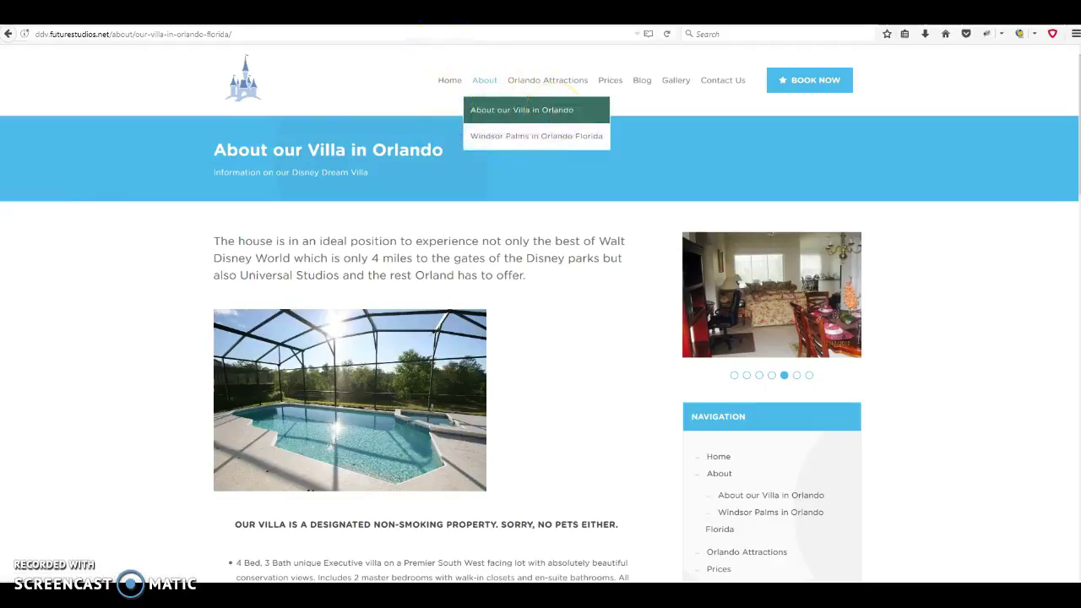
left_click(475, 17)
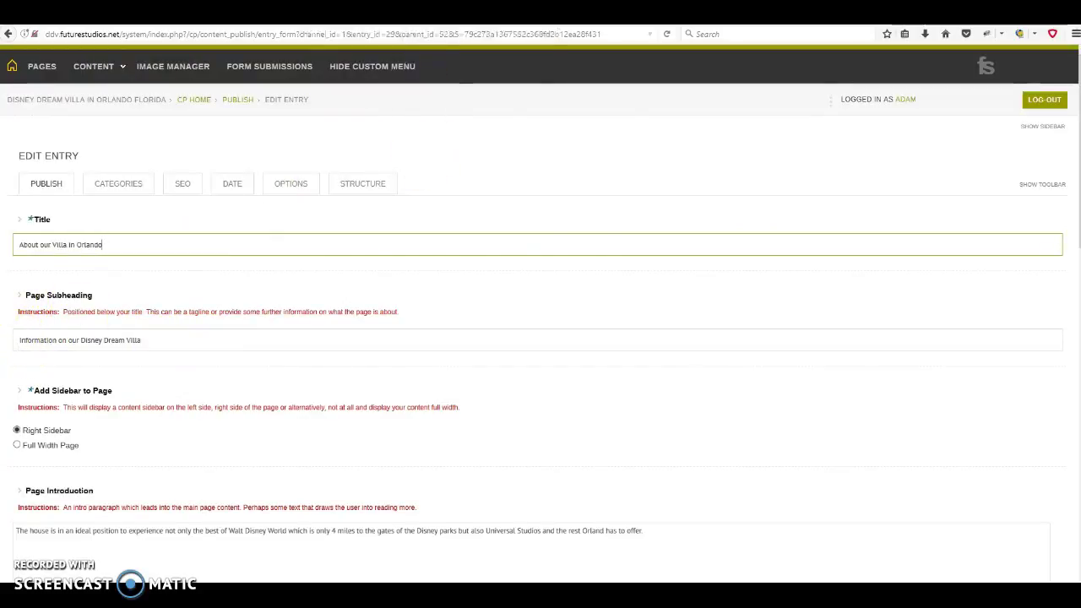
- Examine the subheading beneath the live page's title and return to the entry's edit form
left_click(303, 17)
left_click_drag(215, 171, 373, 172)
left_click(373, 172)
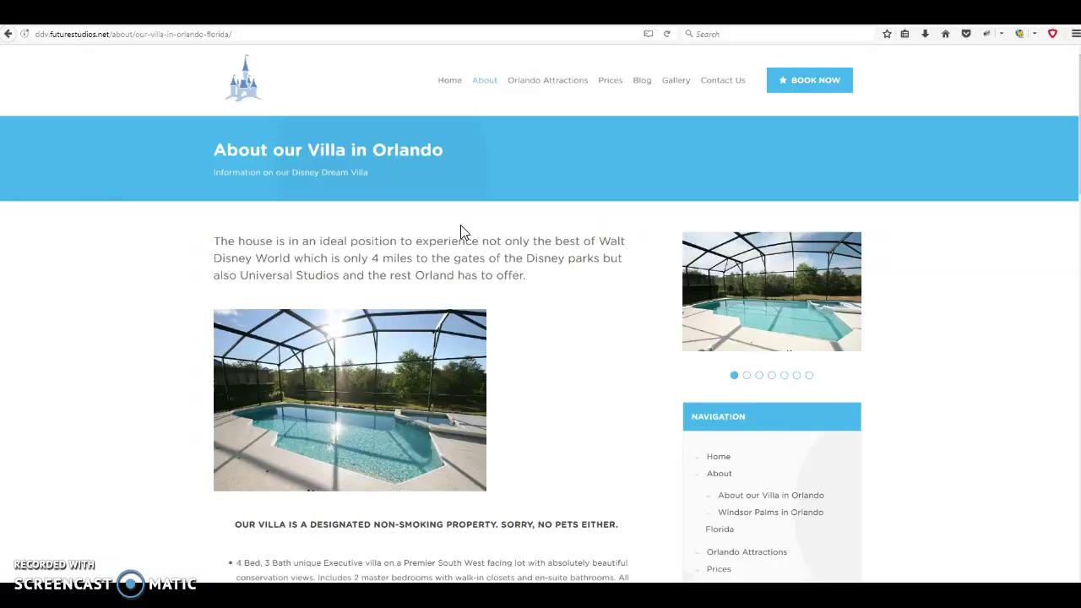
left_click(425, 32)
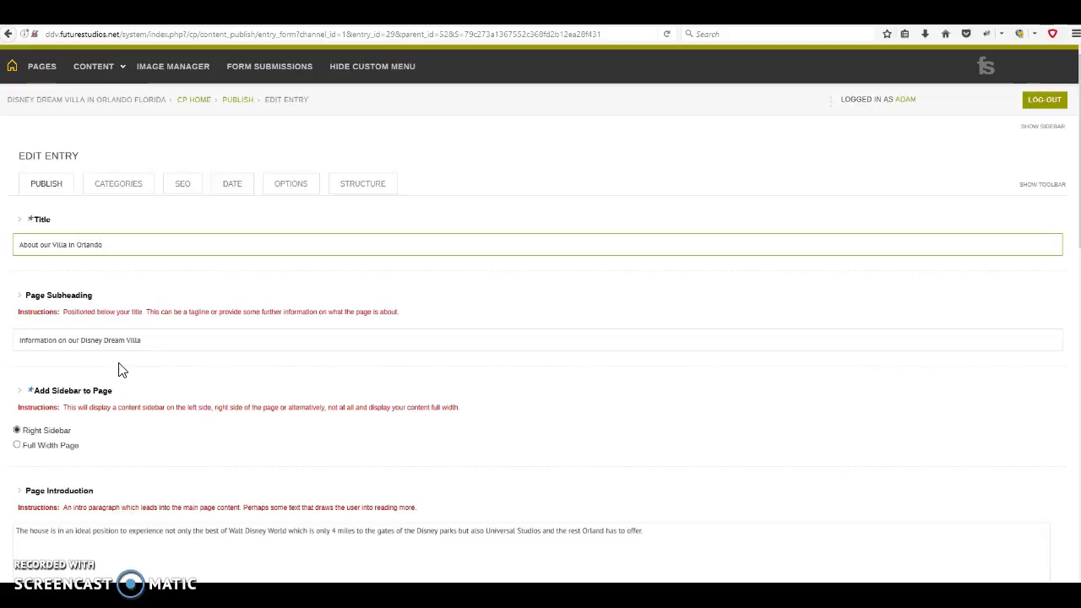
- Examine the Add Sidebar to Page options, Right Sidebar and Full Width Page, in the entry form
left_click(183, 396)
scroll(242, 360, "down", 4)
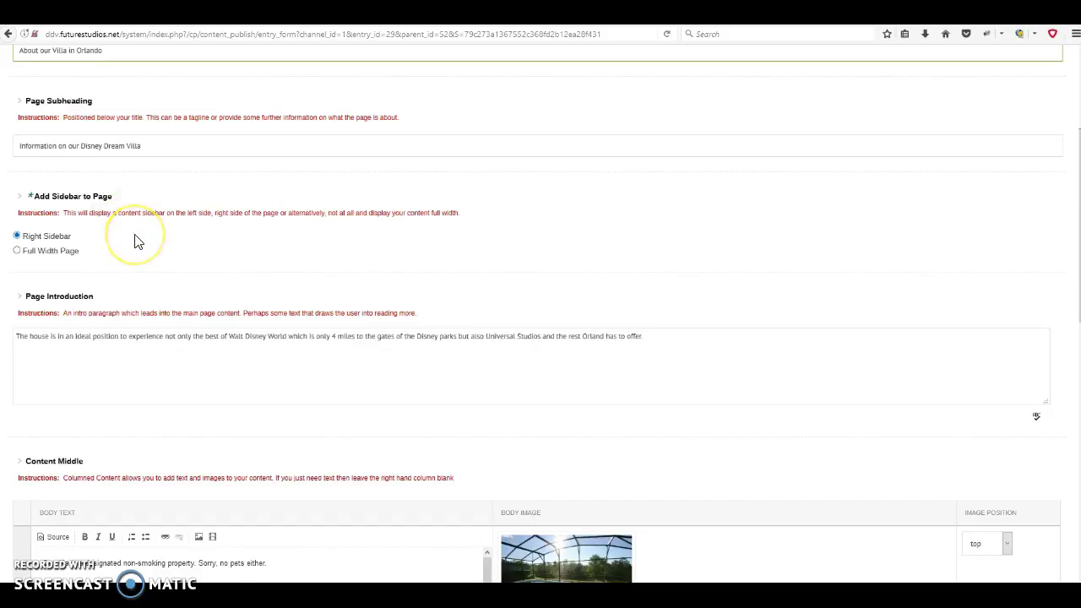
scroll(137, 242, "up", 3)
scroll(138, 242, "down", 1)
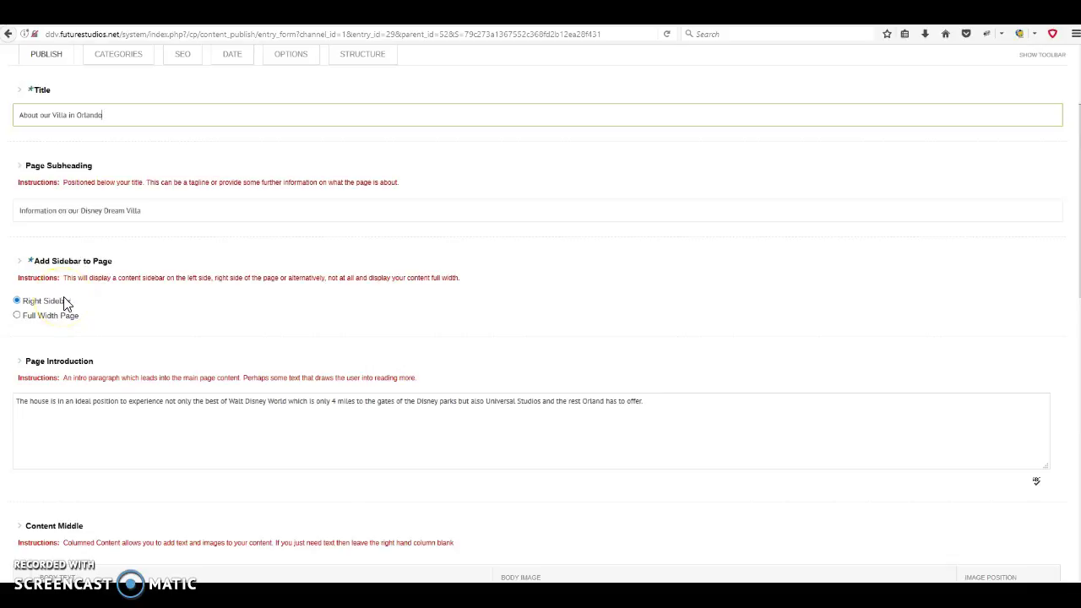
scroll(247, 313, "up", 2)
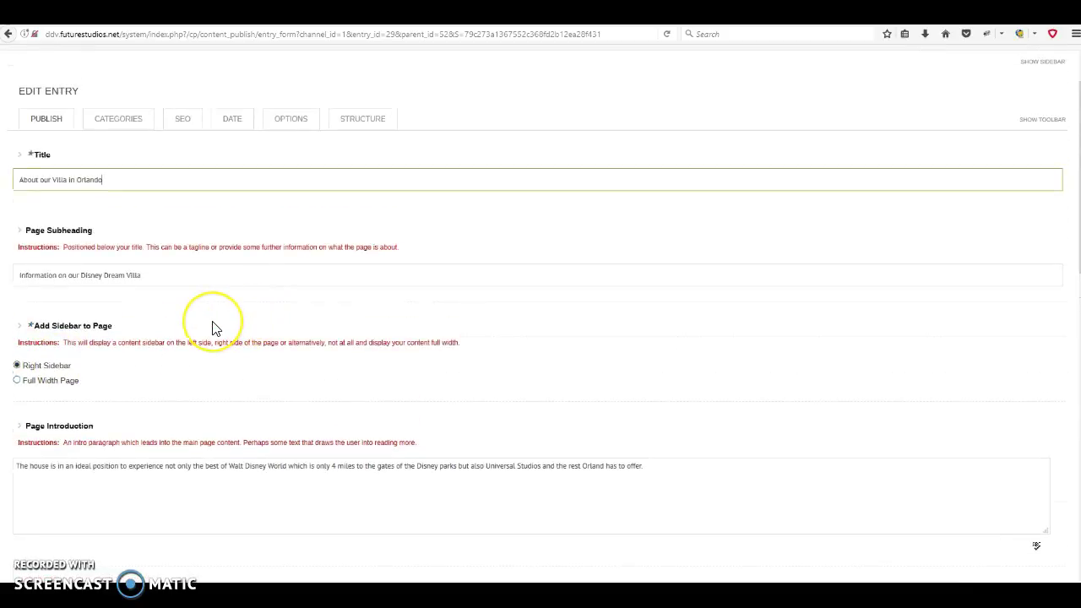
scroll(213, 328, "down", 2)
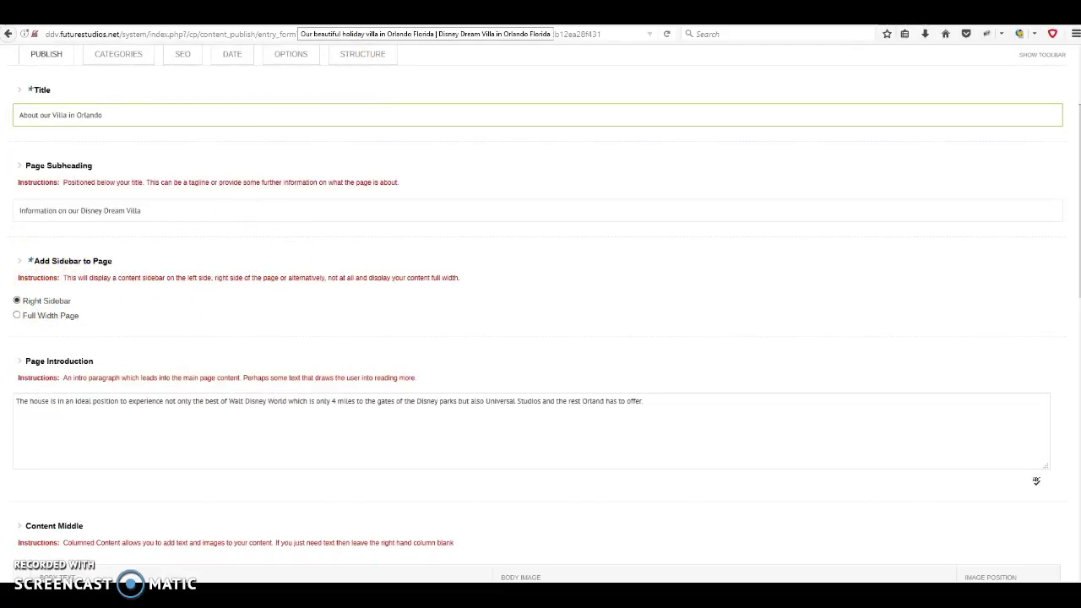
- Examine the live villa page's sidebar, including its image slideshow, navigation list and guest testimonial
left_click(300, 19)
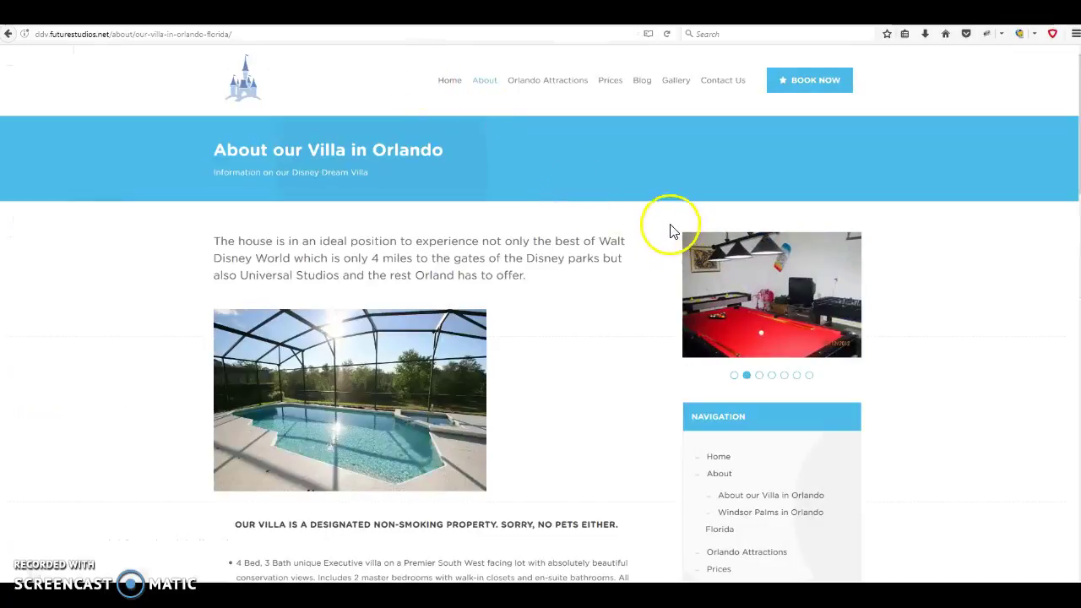
scroll(673, 460, "down", 3)
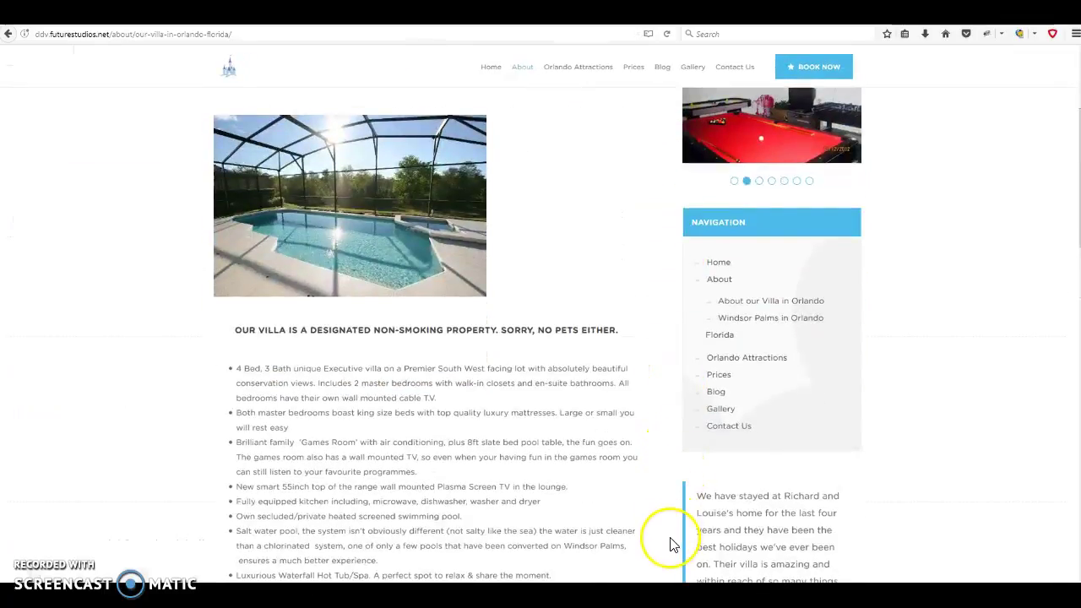
scroll(668, 519, "up", 3)
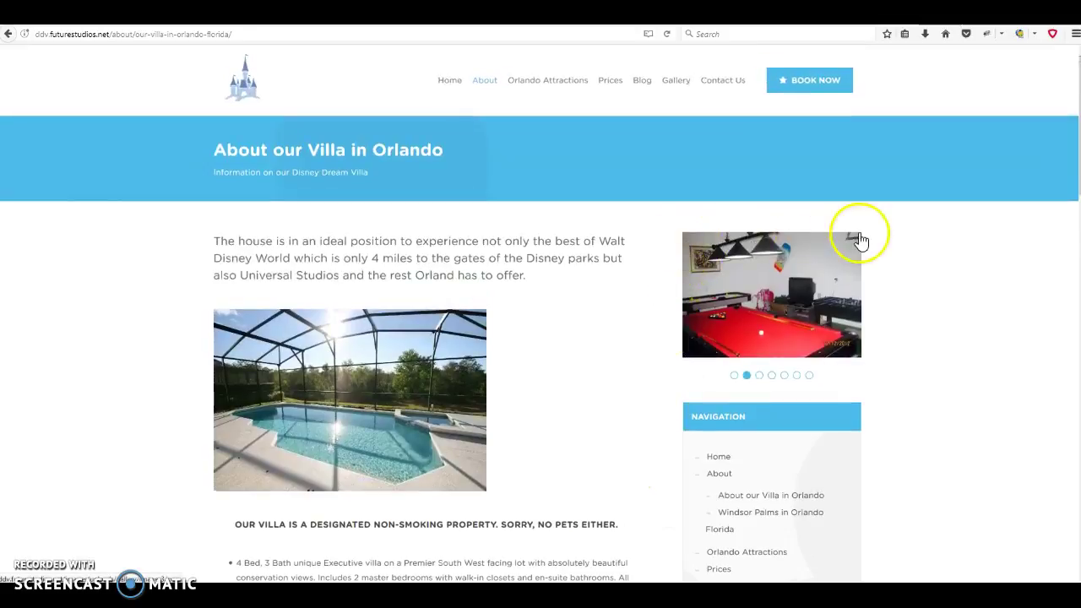
scroll(743, 359, "down", 4)
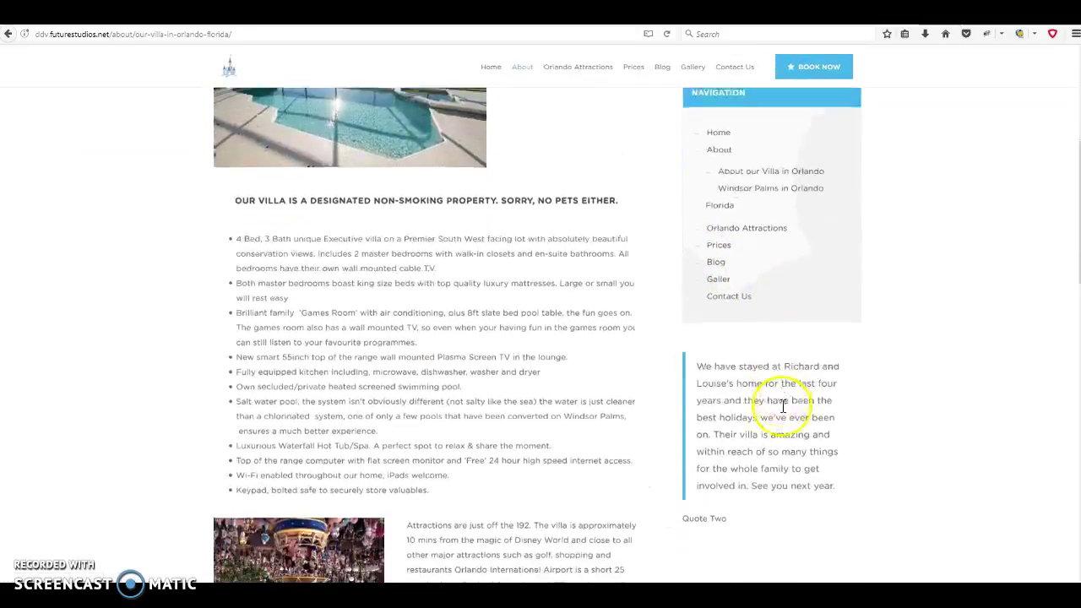
scroll(782, 406, "down", 2)
left_click_drag(790, 238, 763, 237)
left_click(849, 404)
scroll(767, 410, "up", 4)
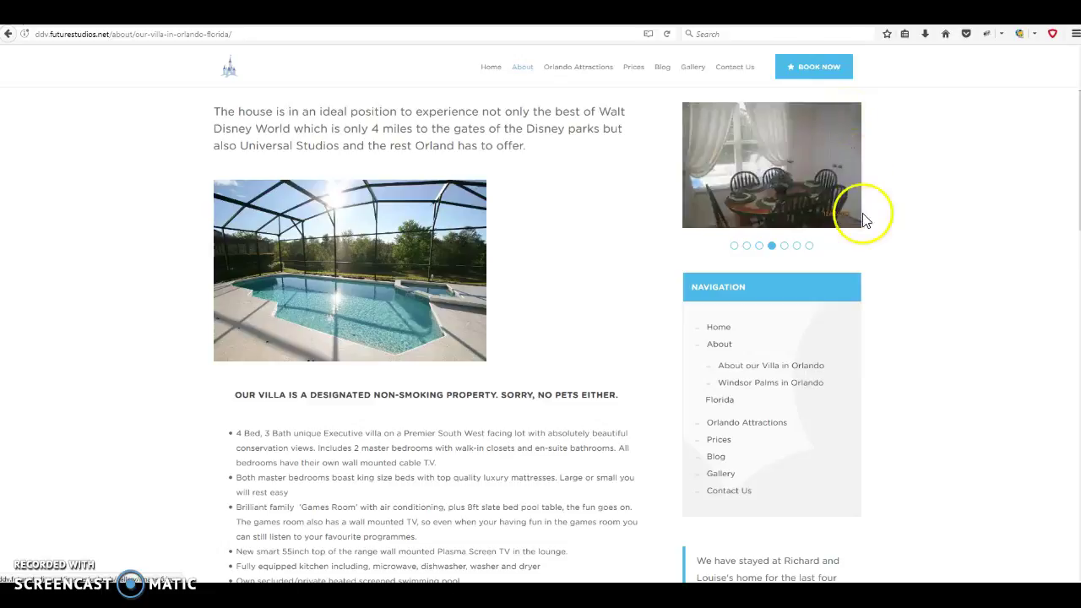
- Compare the entry form's Add Sidebar to Page setting with the sidebar on the live villa page
scroll(861, 282, "up", 1)
scroll(862, 282, "up", 1)
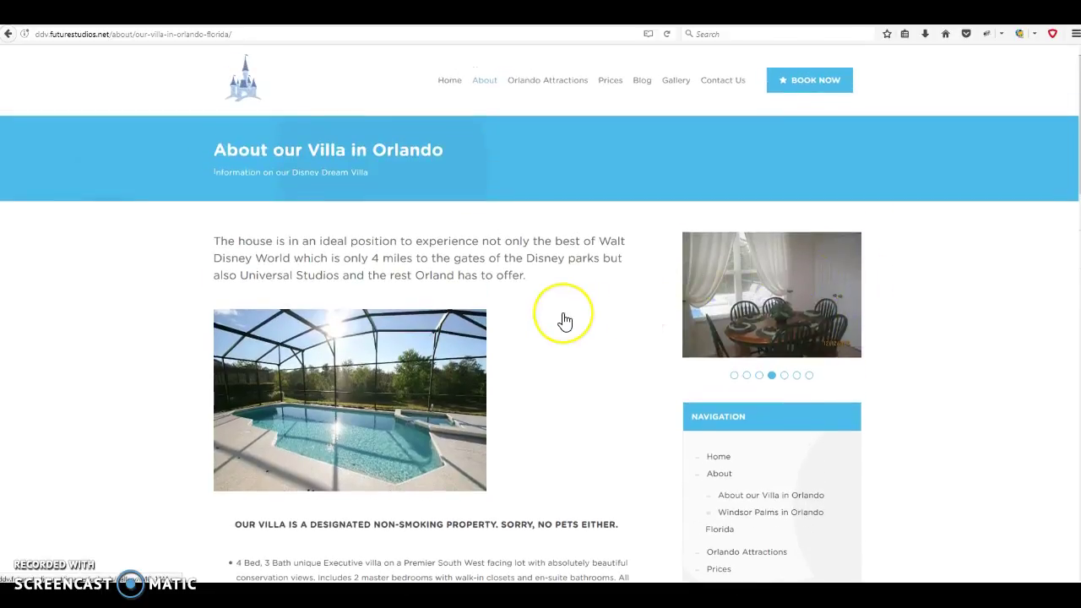
left_click(548, 232)
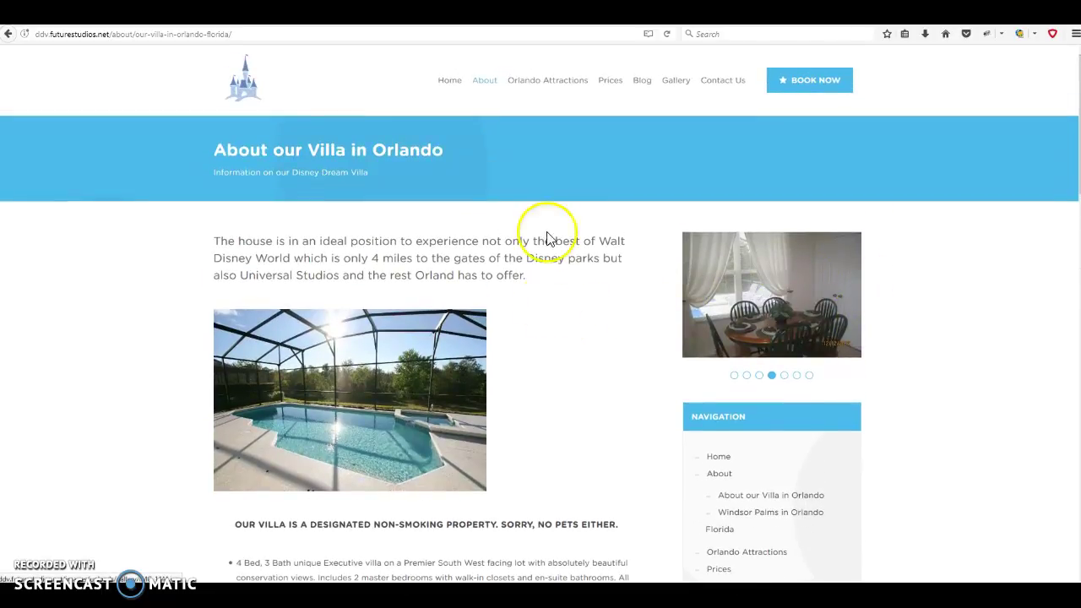
key("ctrl+Tab")
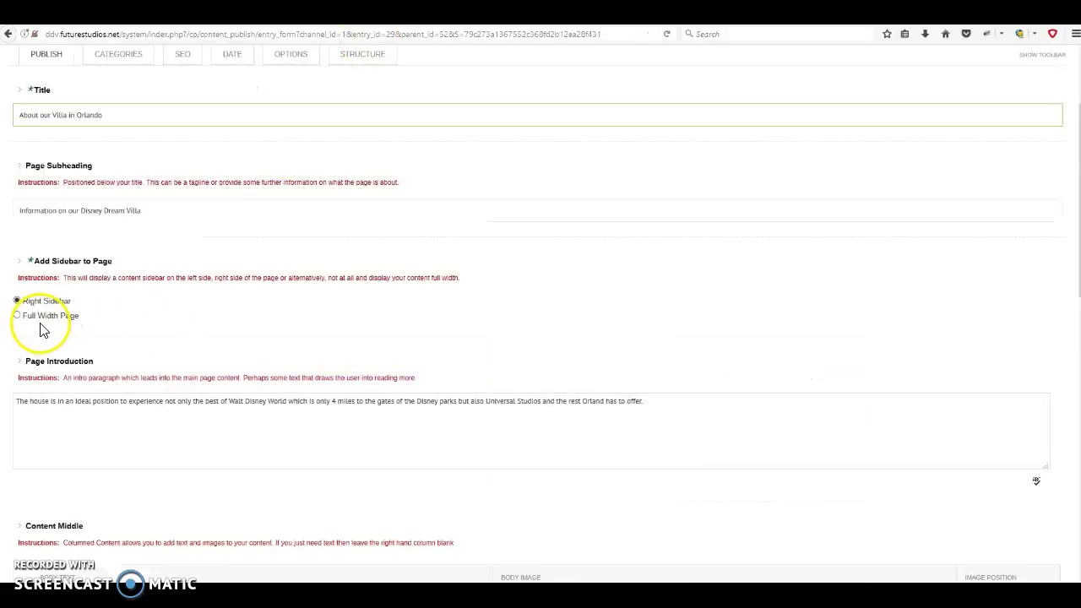
key("ctrl+Tab")
left_click(729, 263)
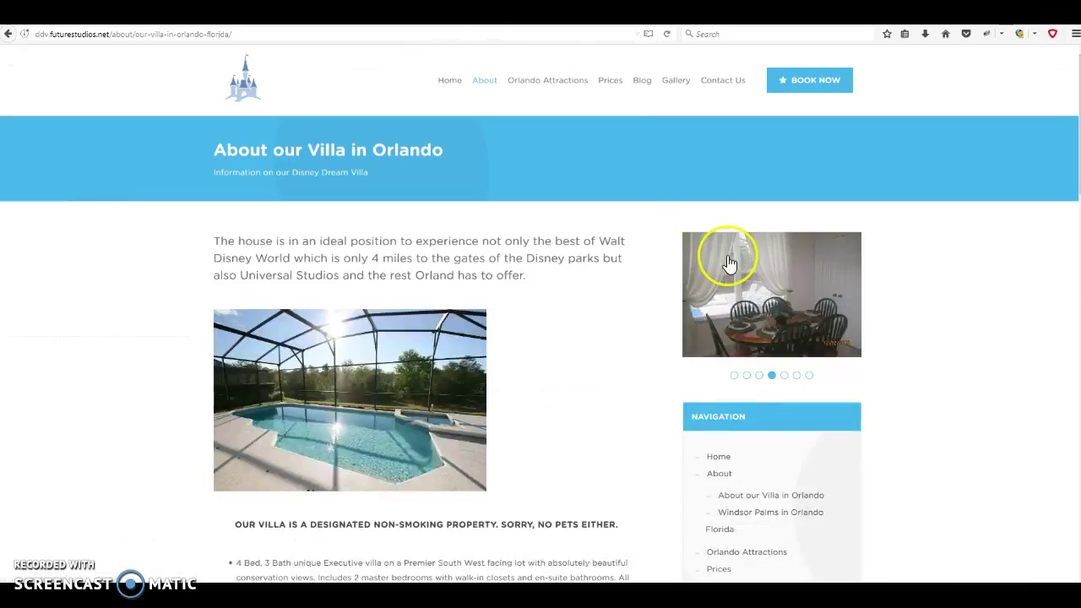
- Examine the live page's main content column, from the introduction paragraph down through the villa's feature list
scroll(656, 273, "down", 1)
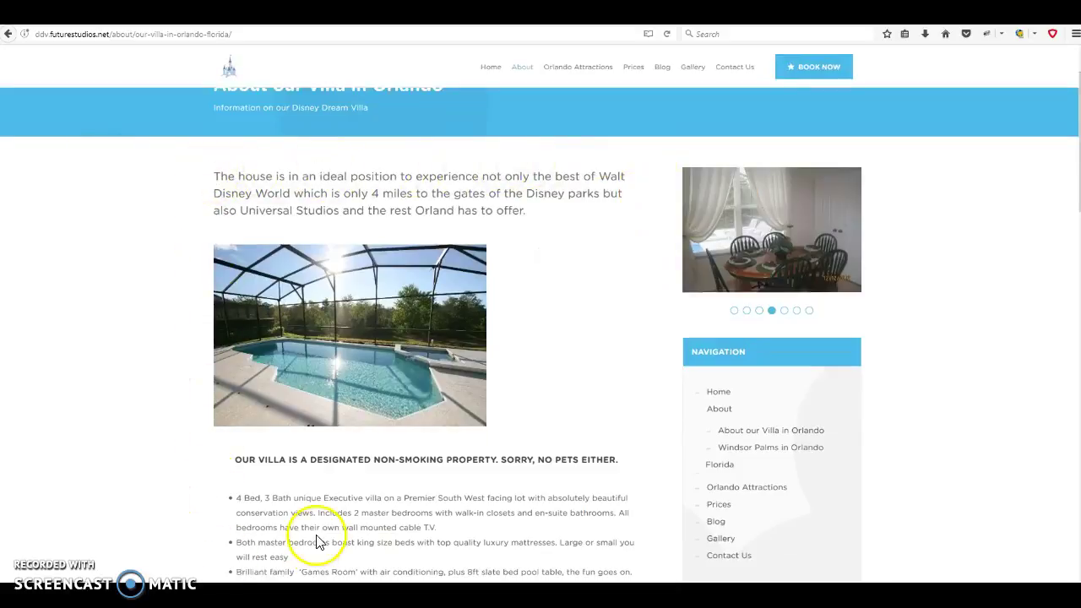
left_click_drag(217, 174, 538, 211)
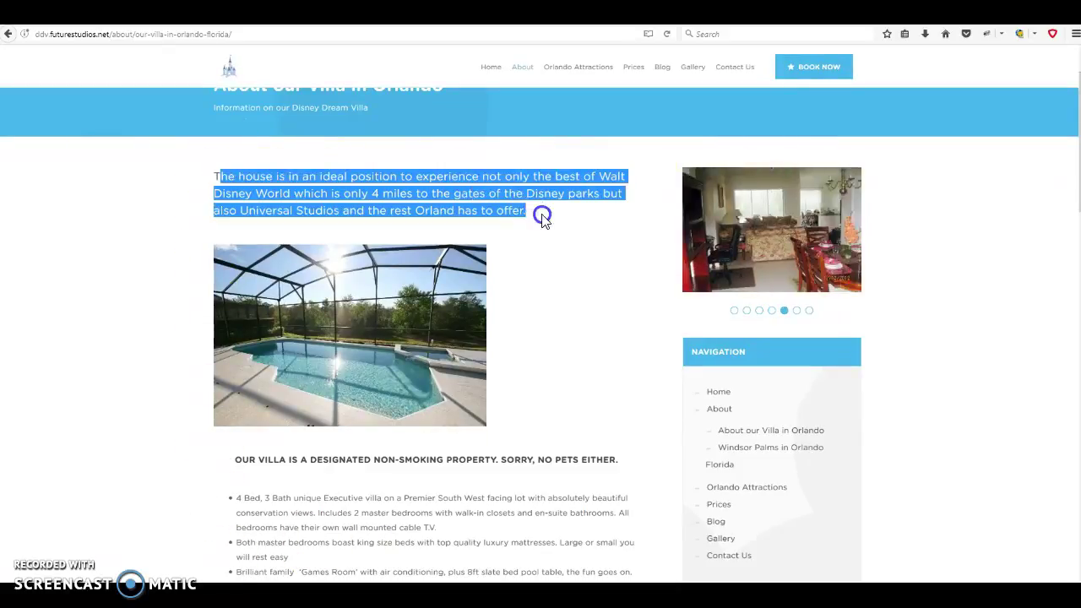
left_click(519, 233)
scroll(465, 414, "down", 8)
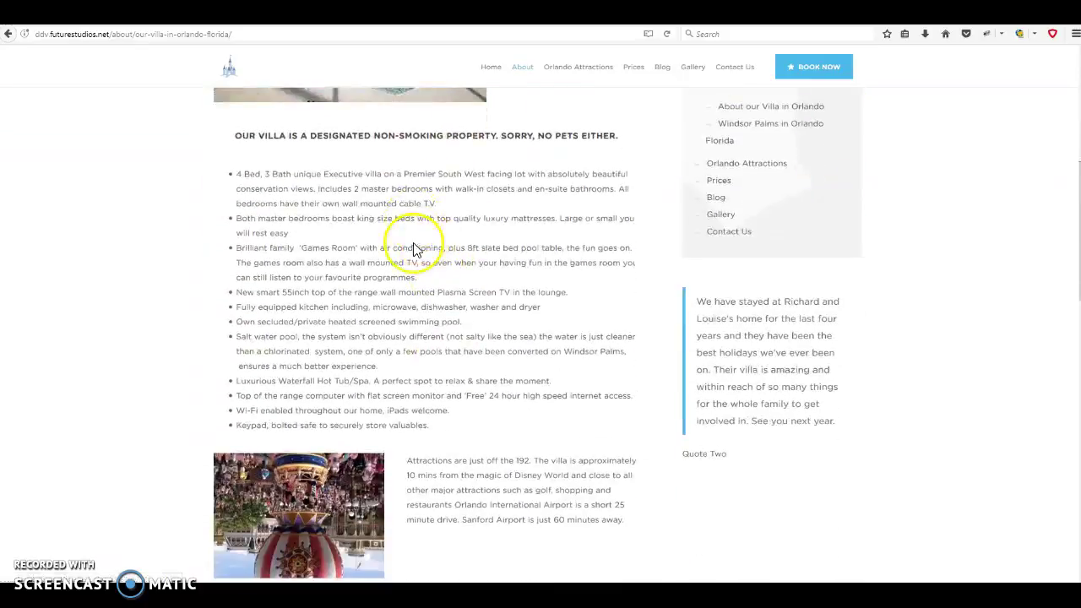
scroll(430, 408, "up", 10)
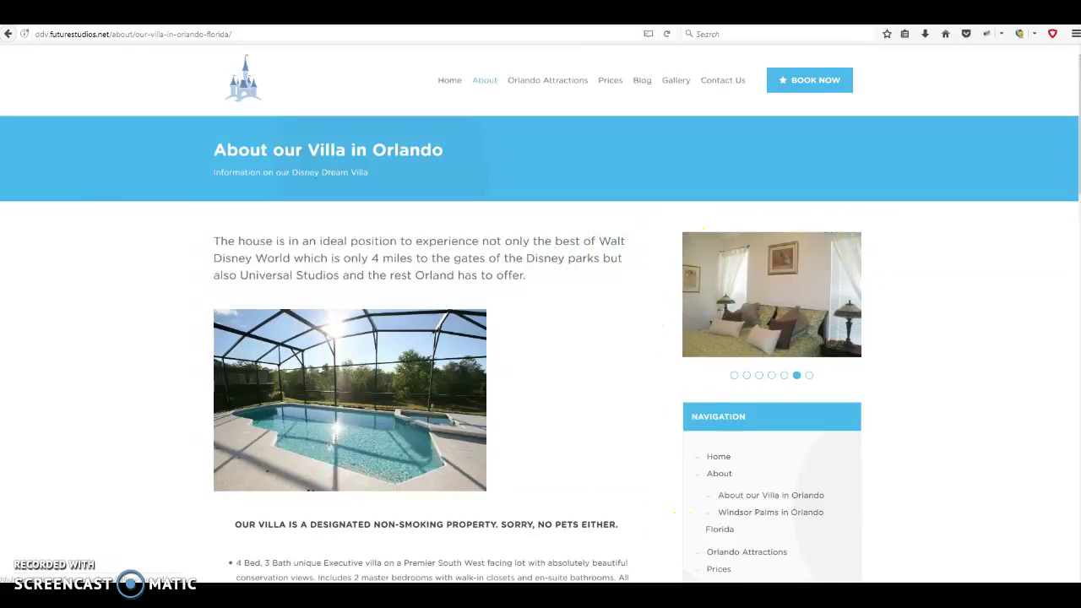
- Examine the live page's sidebar testimonial and navigation list, and view a slideshow image enlarged before closing it
scroll(857, 297, "down", 4)
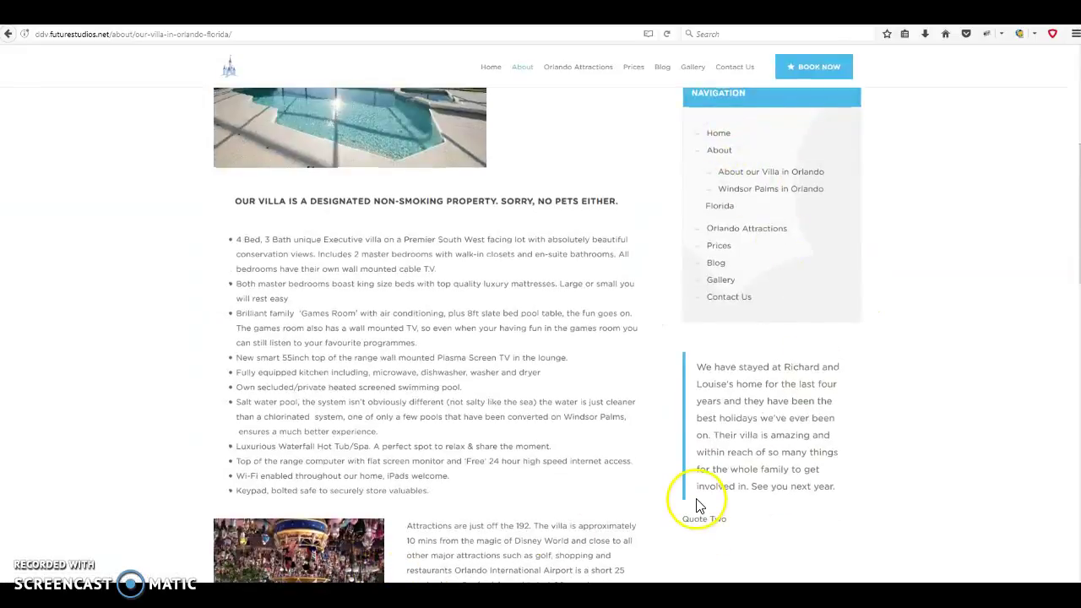
scroll(694, 508, "up", 4)
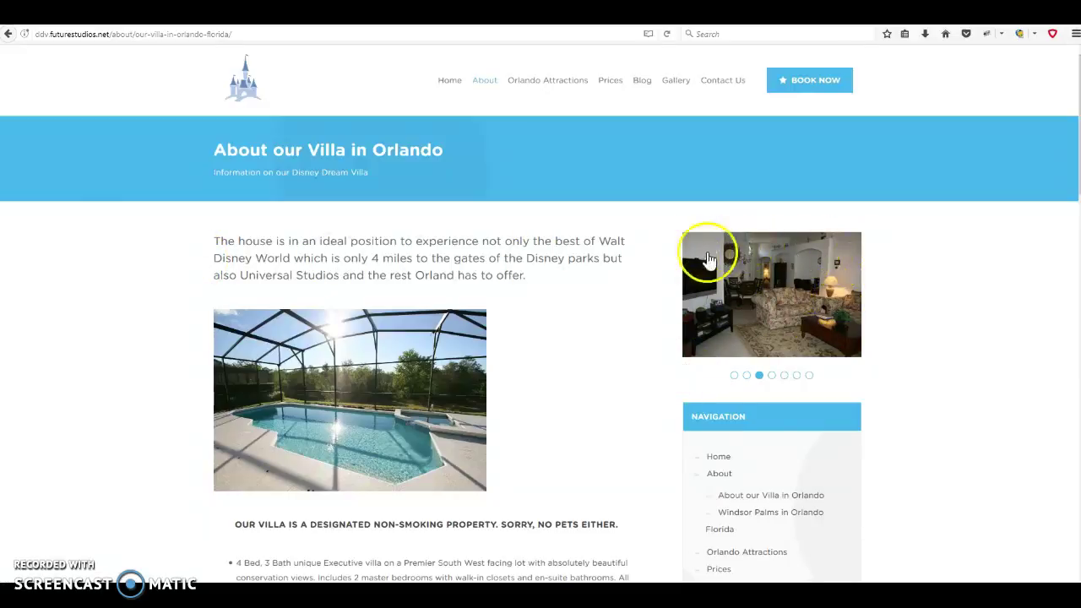
left_click(789, 329)
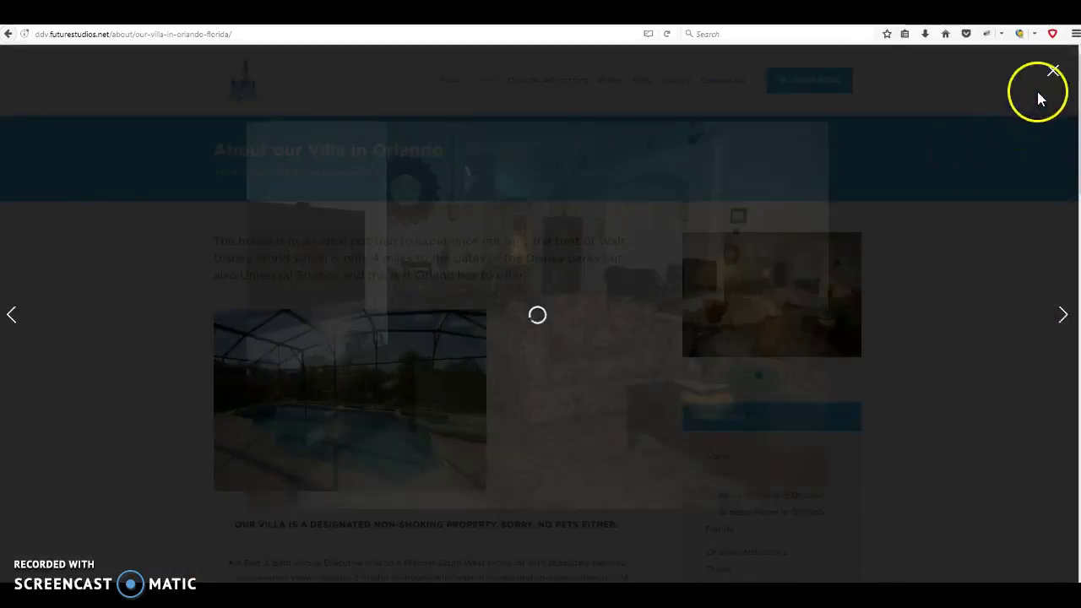
left_click(1051, 72)
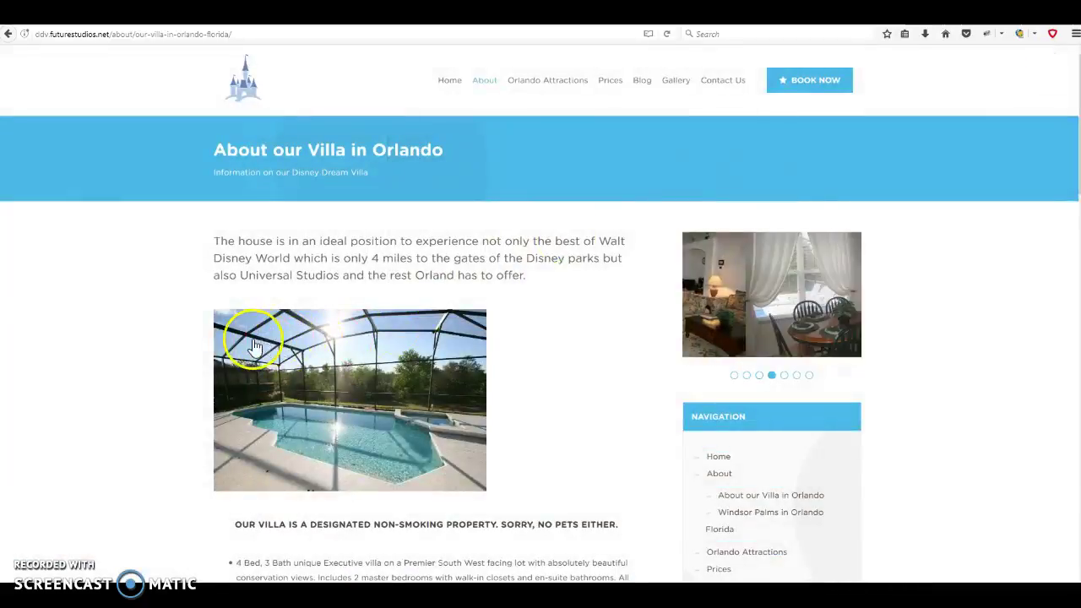
scroll(598, 358, "down", 3)
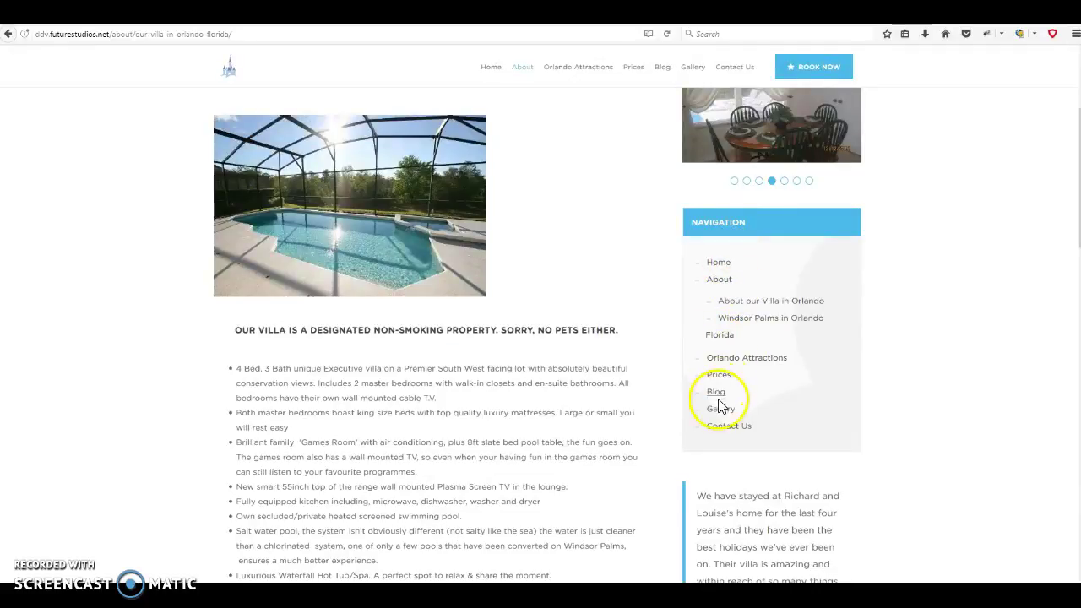
scroll(717, 431, "up", 3)
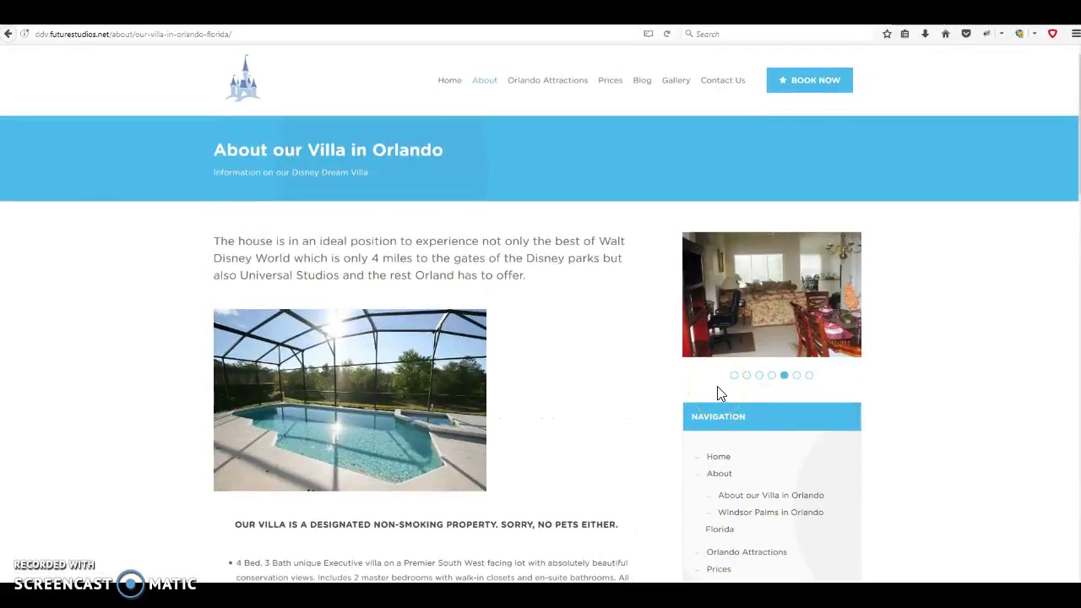
- Compare the entry's Page Introduction field with the introduction paragraph on the live page and return to the form
key("ctrl+Tab")
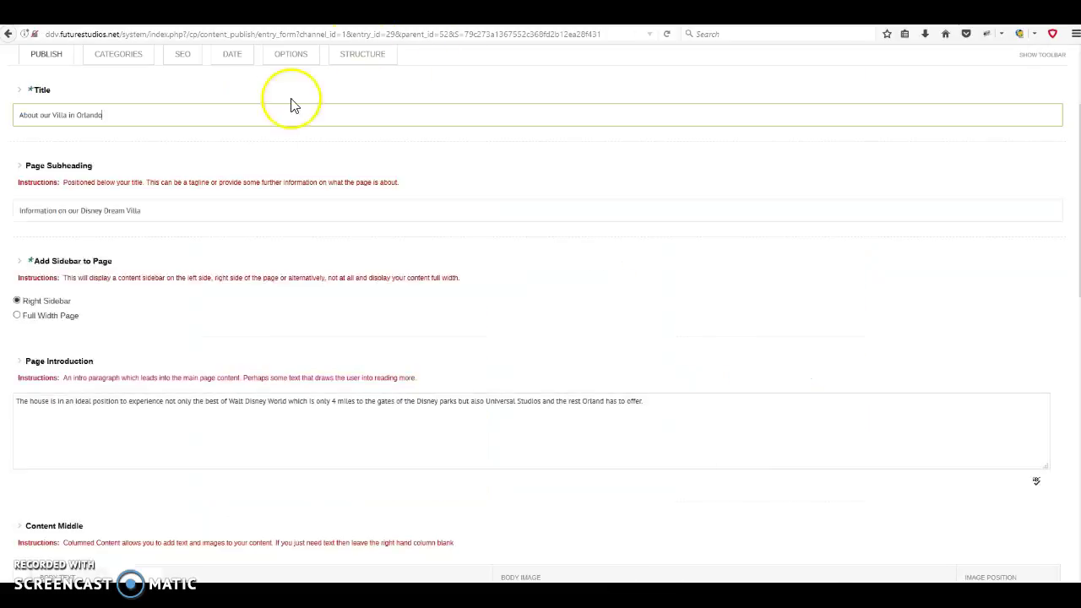
scroll(306, 292, "down", 3)
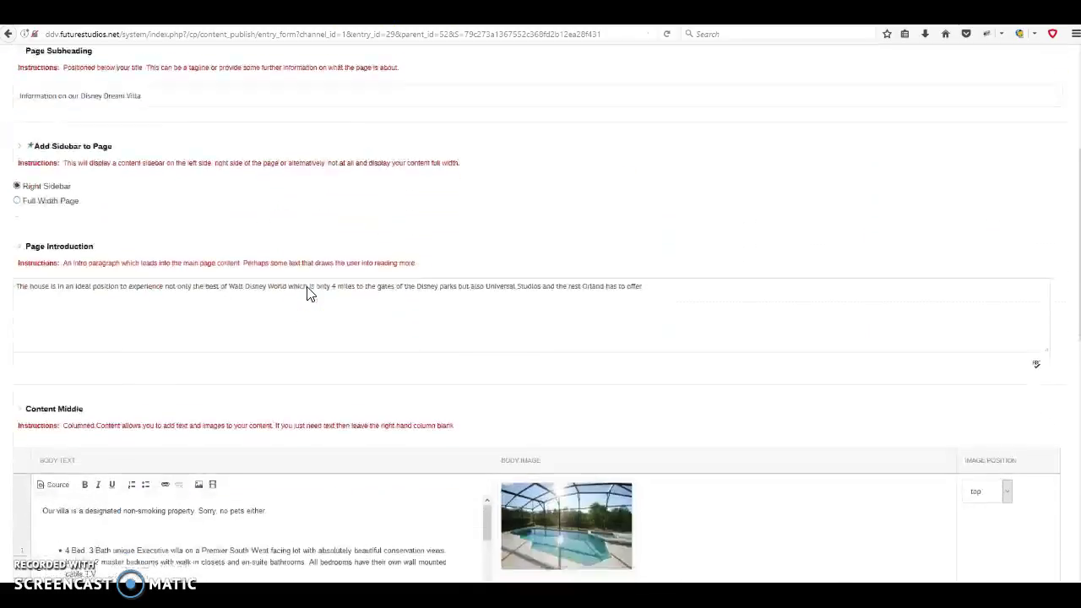
scroll(205, 276, "down", 2)
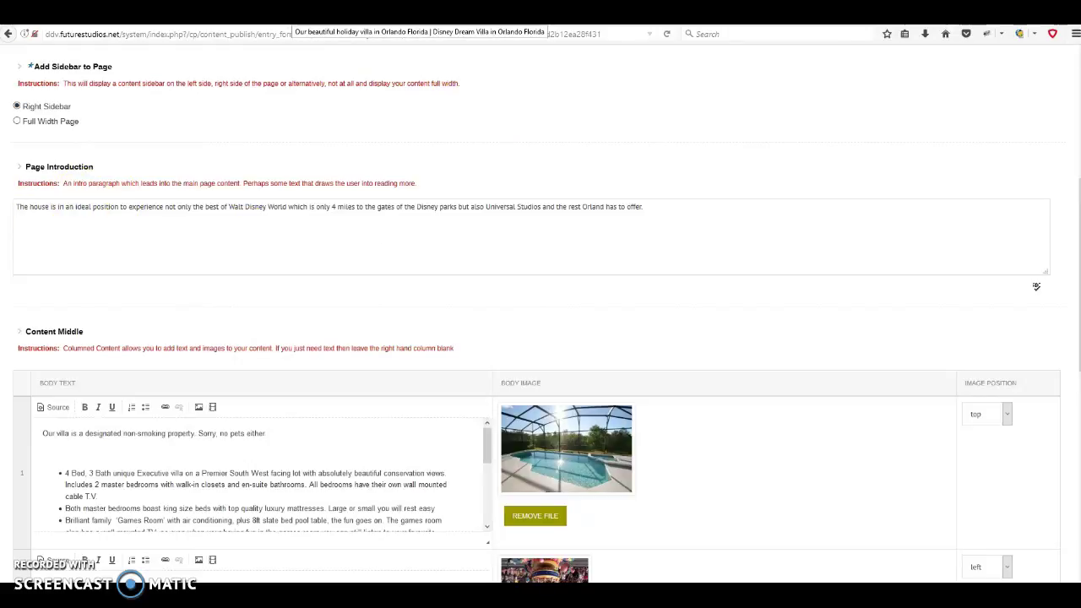
key("ctrl+Tab")
left_click_drag(214, 240, 530, 278)
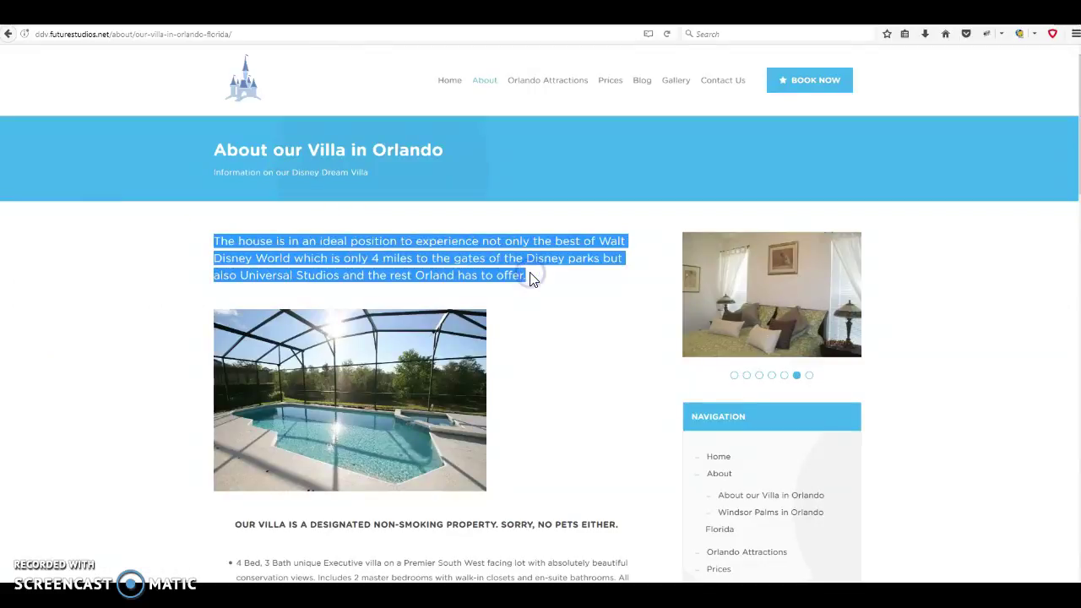
left_click(530, 279)
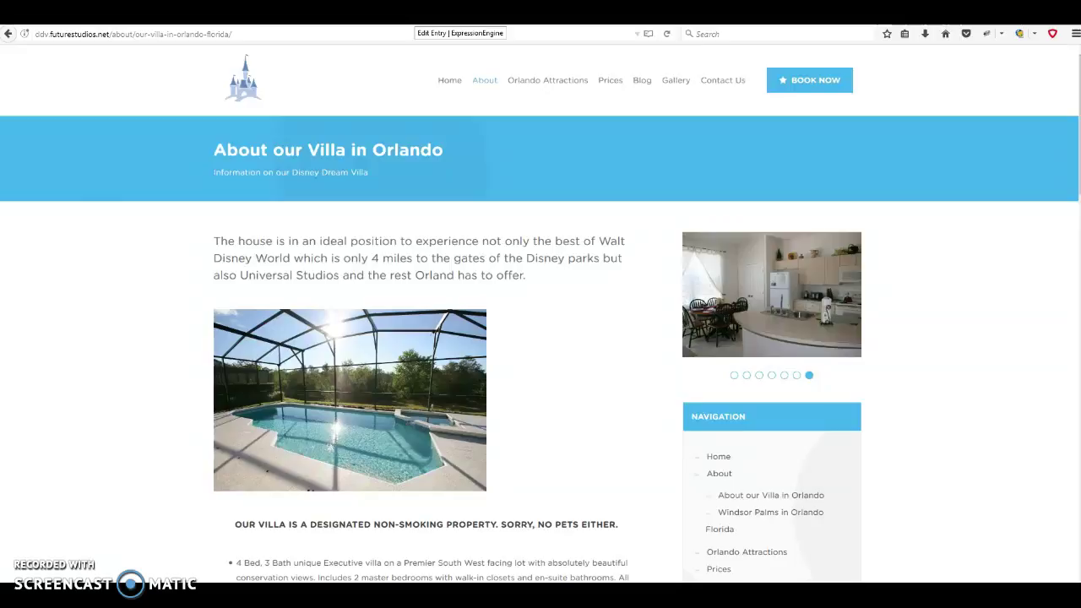
left_click_drag(532, 276, 275, 237)
left_click(251, 225)
key("ctrl+Tab")
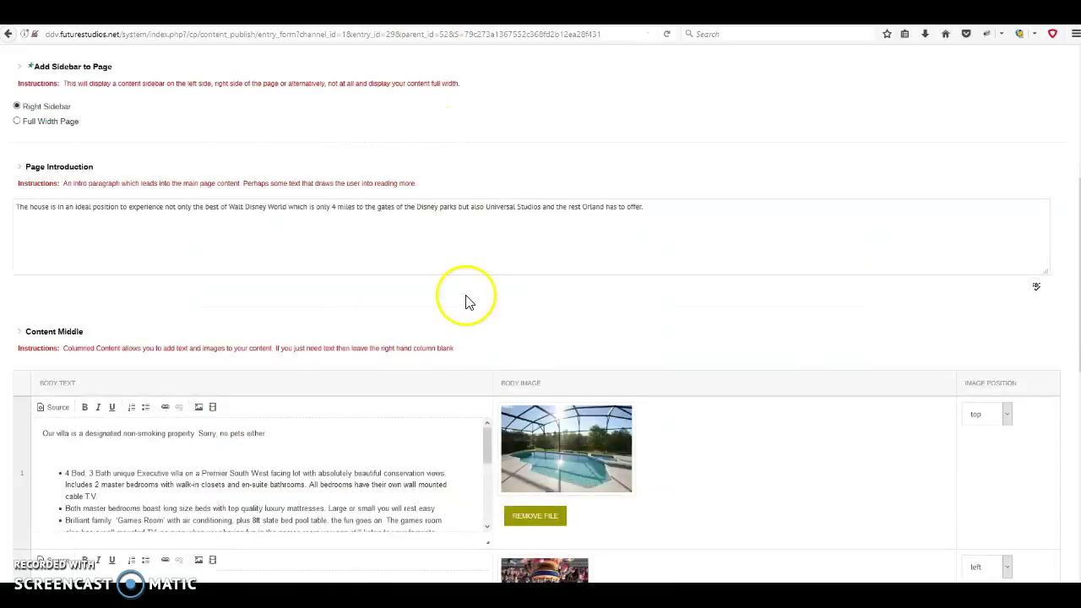
- Examine the body text, body image and image position columns of the form's two Content Middle rows
scroll(469, 300, "down", 1)
scroll(313, 296, "down", 3)
scroll(313, 294, "up", 3)
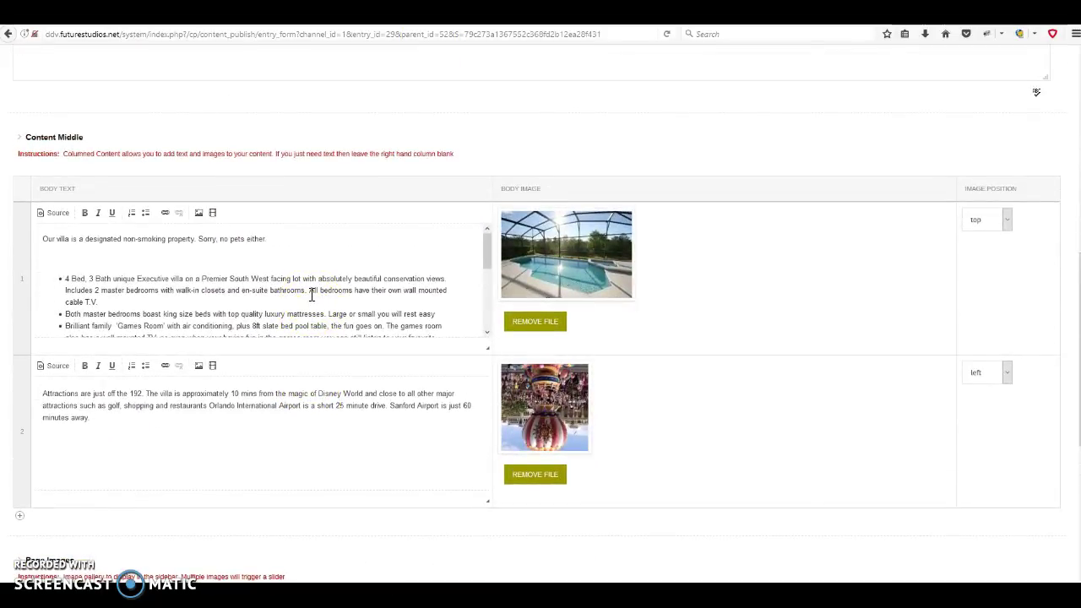
left_click(374, 250)
scroll(192, 205, "down", 1)
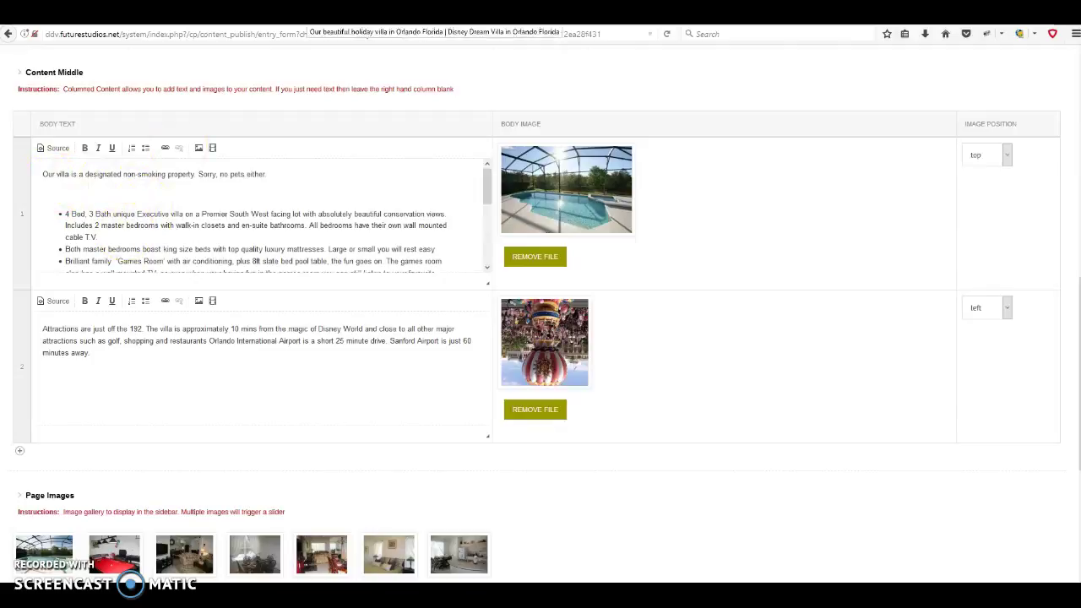
- Examine how the Content Middle body text and images appear on the live page, including the feature list and attractions section
left_click(338, 33)
scroll(405, 329, "down", 3)
scroll(405, 332, "down", 1)
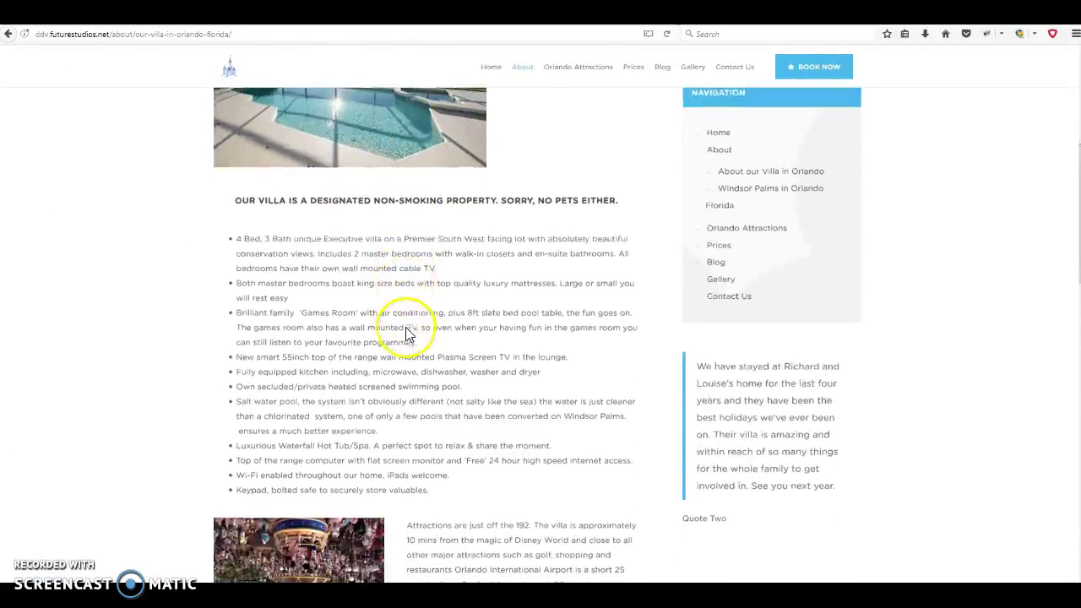
left_click_drag(435, 497, 219, 229)
left_click(422, 388)
scroll(422, 388, "up", 4)
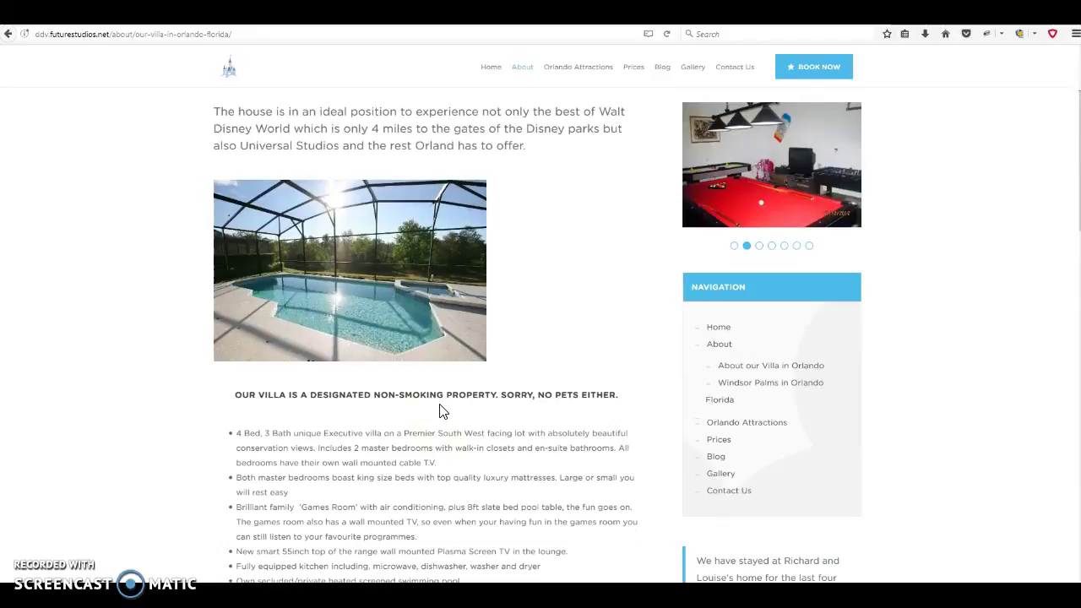
scroll(439, 411, "down", 3)
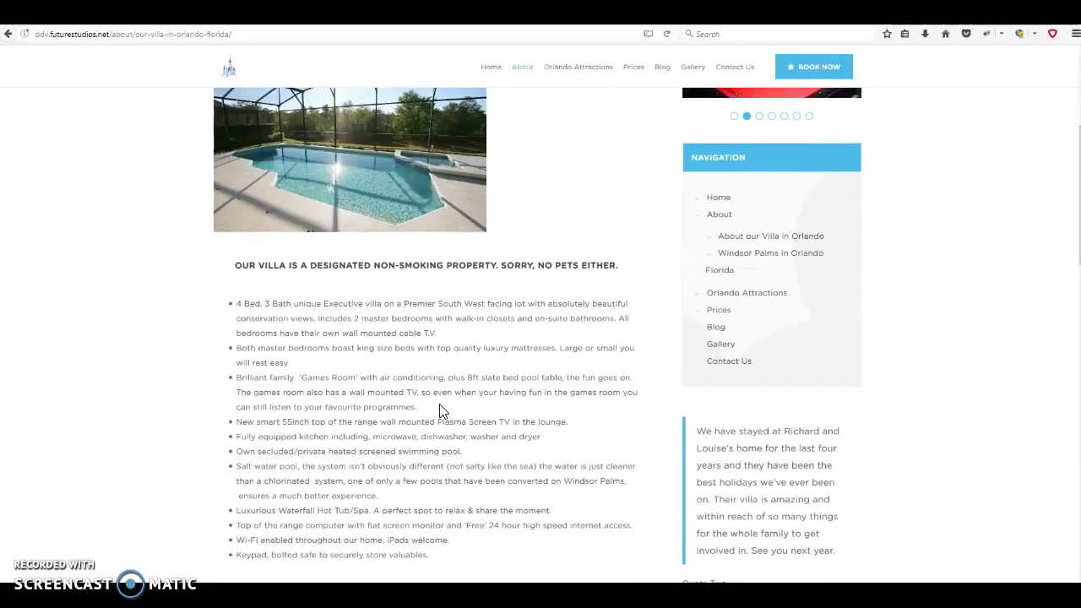
scroll(439, 411, "up", 3)
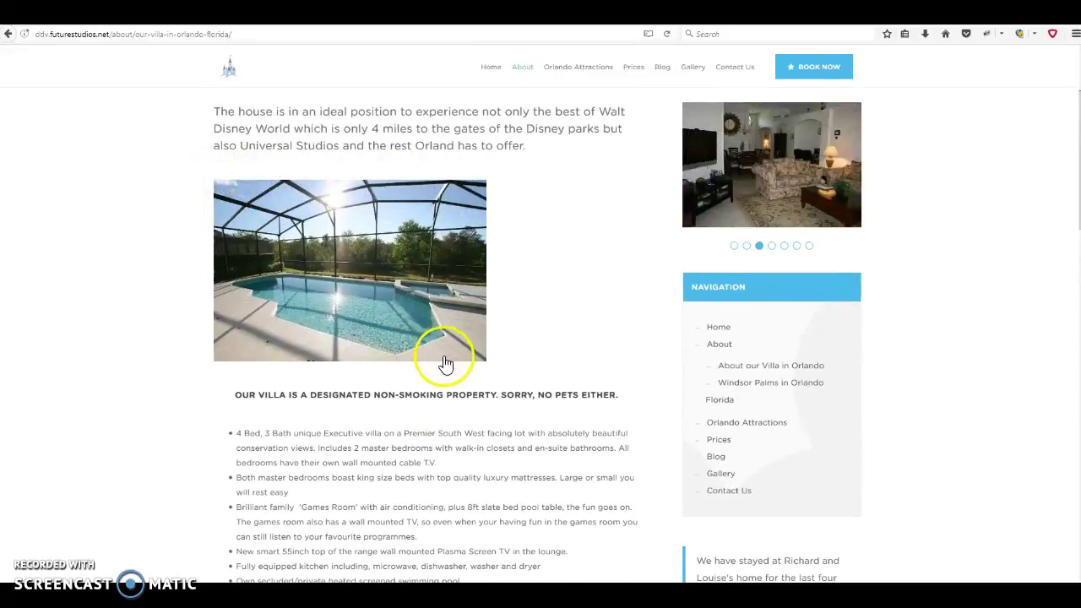
scroll(444, 363, "down", 6)
double_click(390, 425)
left_click(431, 435)
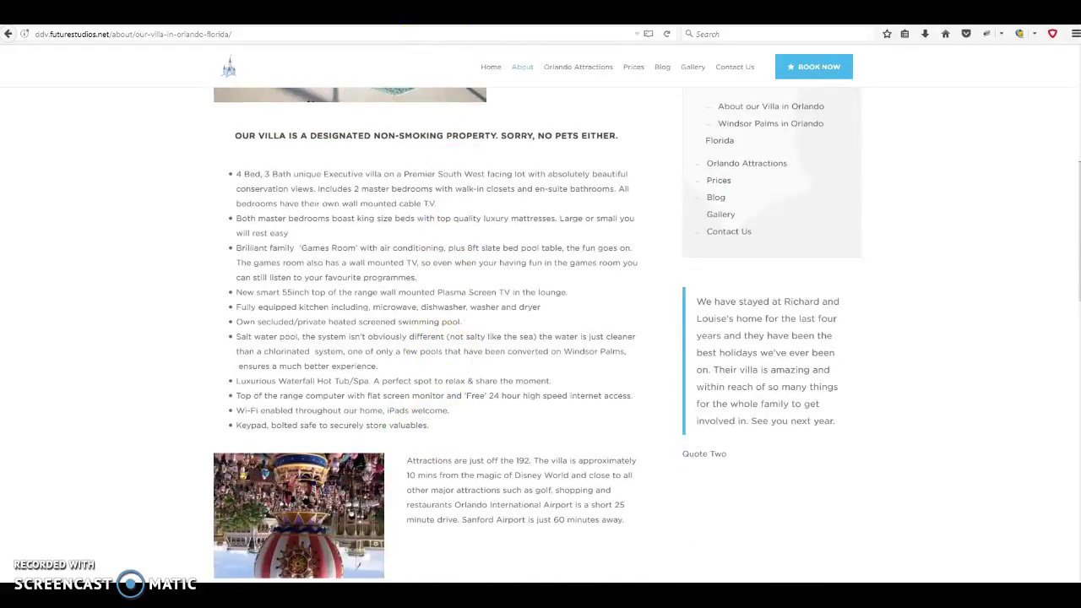
- Return to the entry form and set the image position of the first Content Middle row to bottom
key("ctrl+Tab")
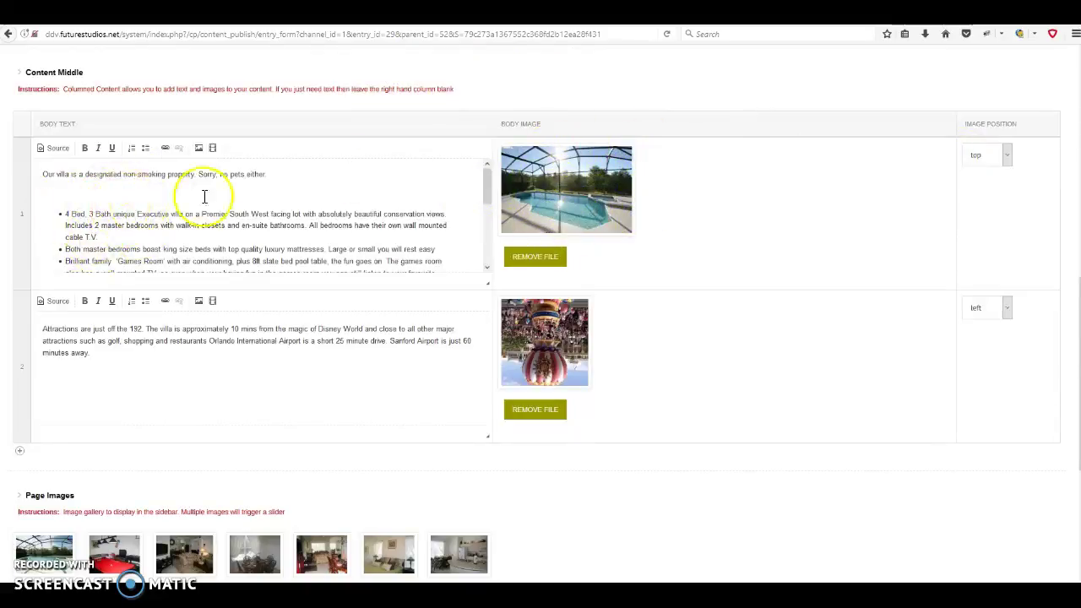
left_click(999, 156)
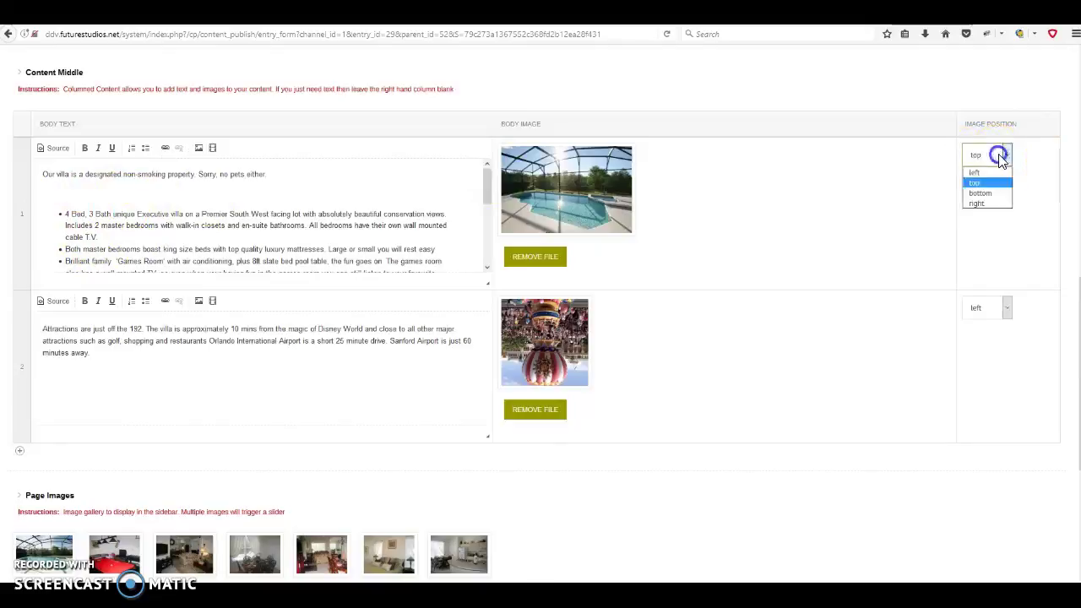
left_click(995, 199)
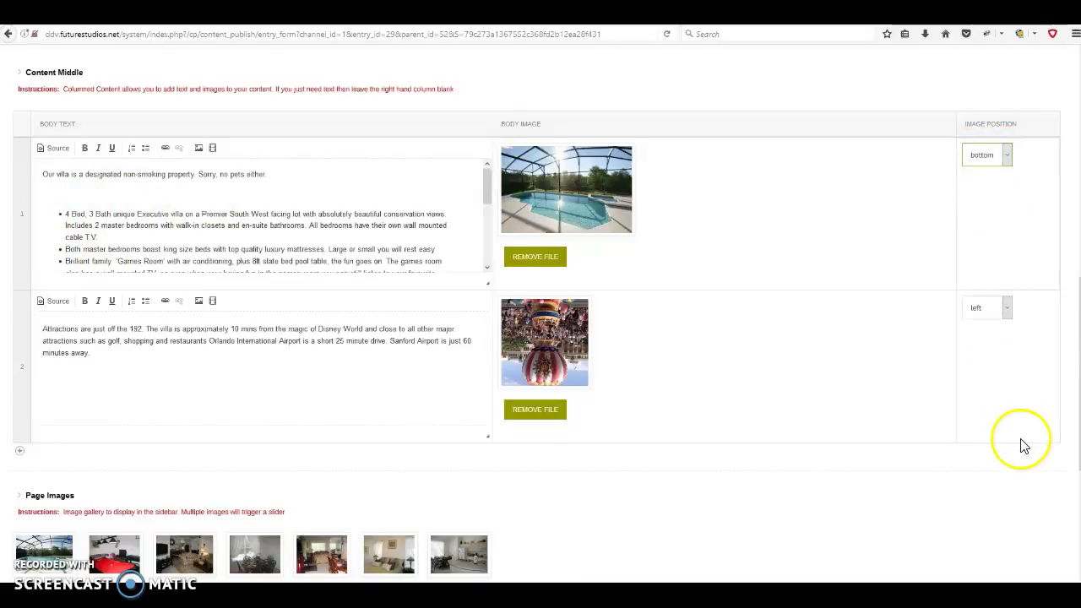
scroll(1020, 441, "down", 3)
left_click(1024, 486)
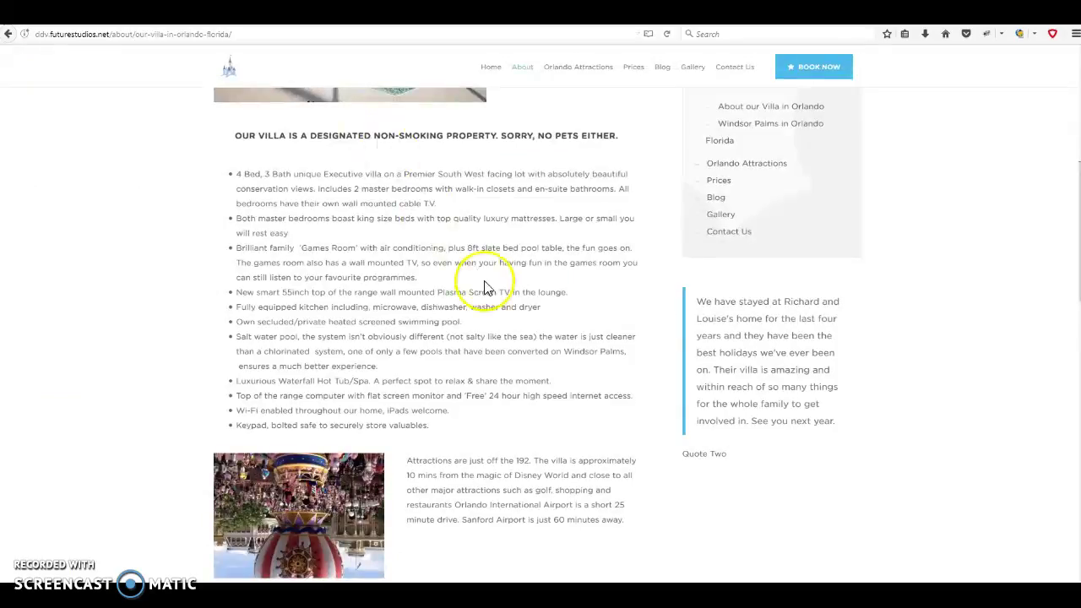
- Examine where the pool image and the attractions image sit relative to their text on the live page
scroll(484, 287, "up", 4)
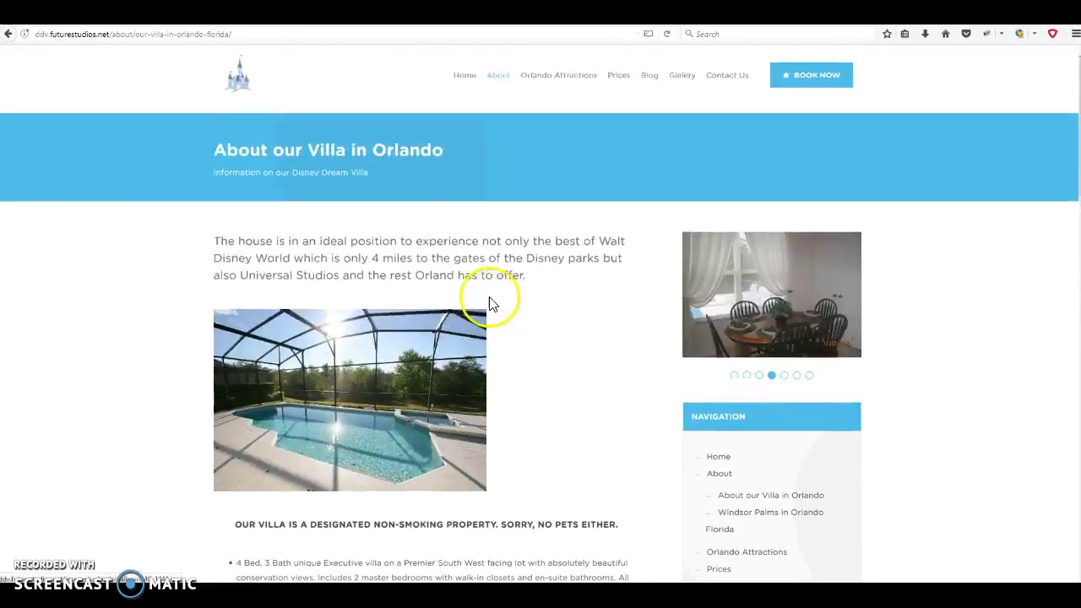
scroll(490, 304, "down", 1)
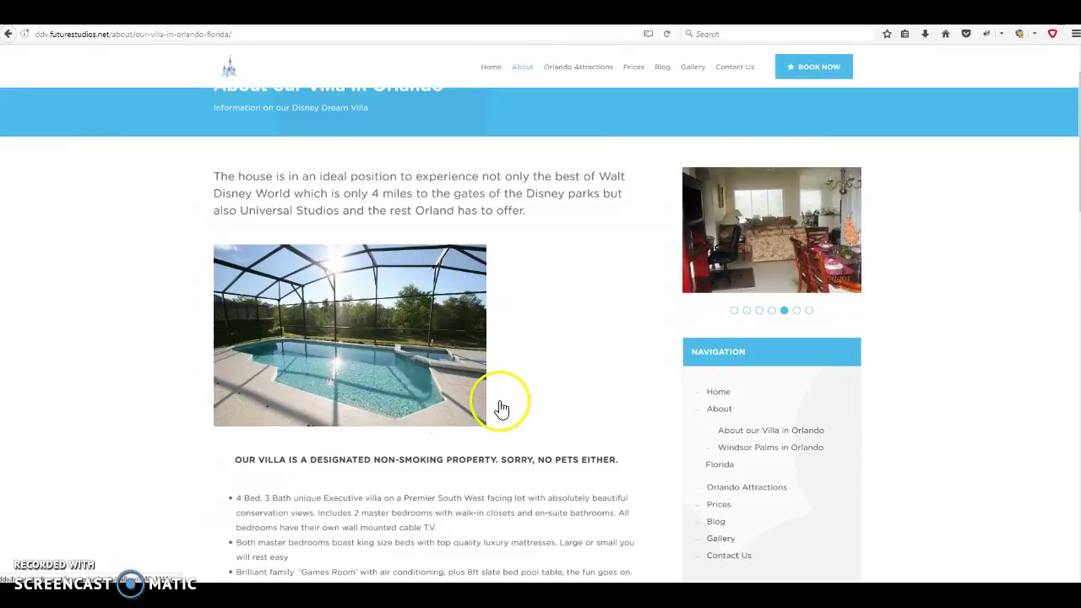
scroll(232, 397, "down", 3)
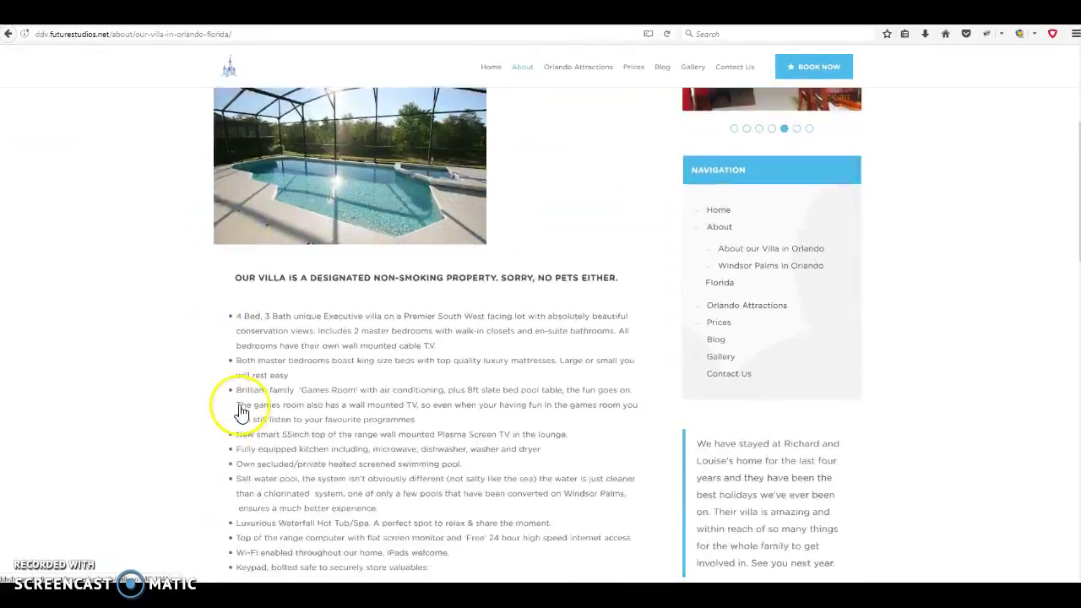
scroll(329, 391, "down", 4)
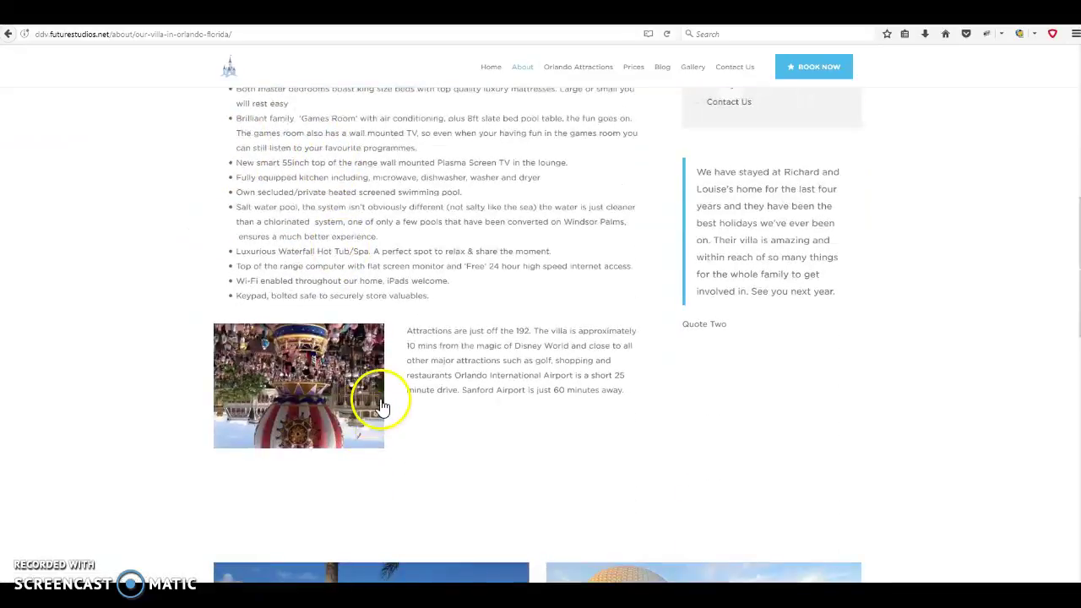
- Reload the live villa page and examine where the pool image sits relative to the introduction and feature list
scroll(374, 398, "up", 3)
left_click(666, 33)
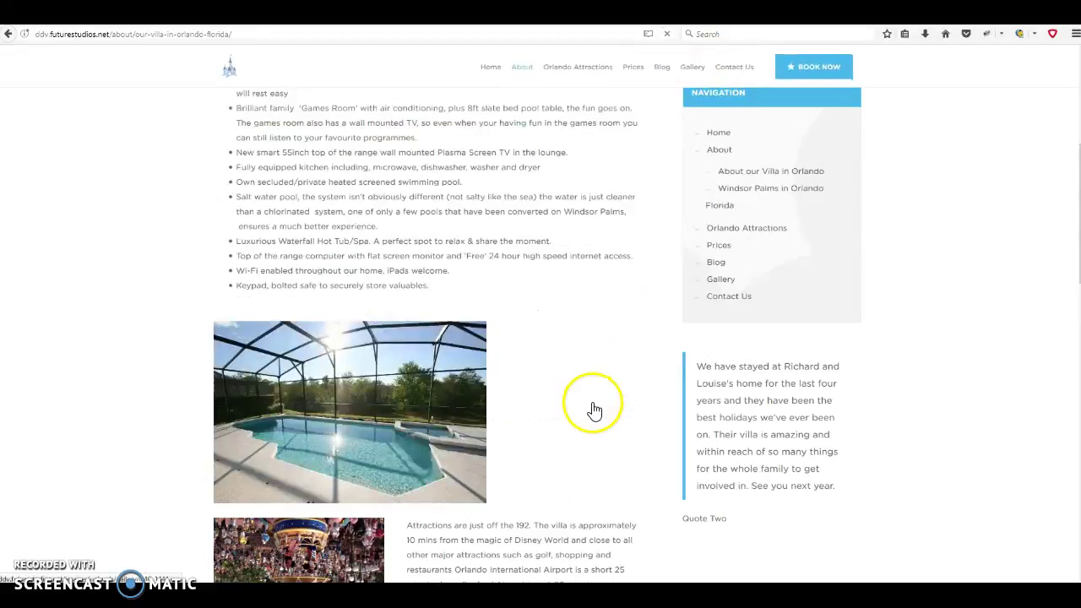
scroll(357, 410, "up", 2)
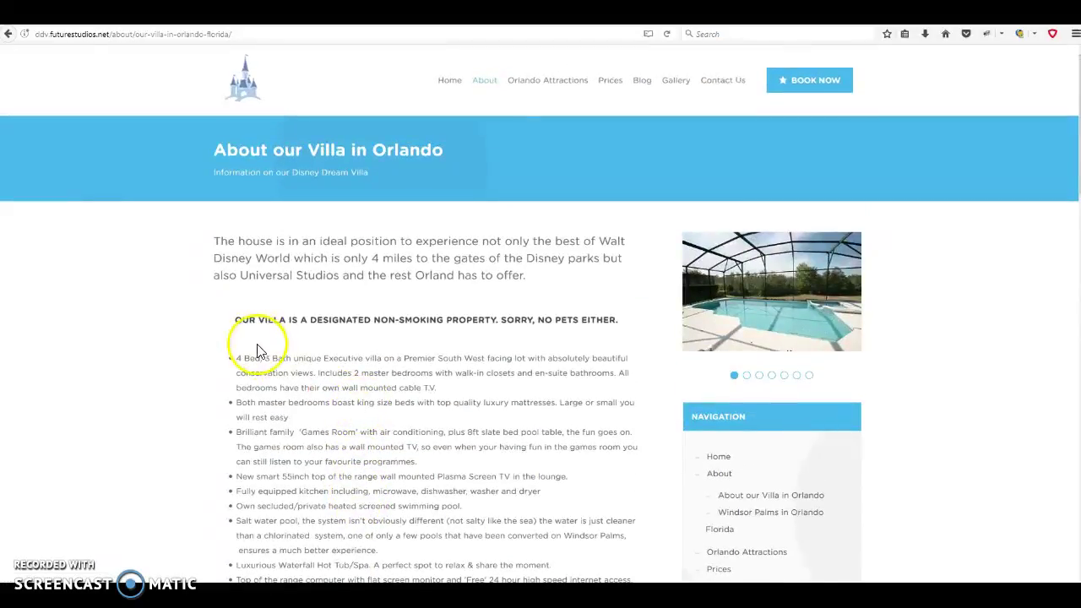
scroll(259, 349, "down", 4)
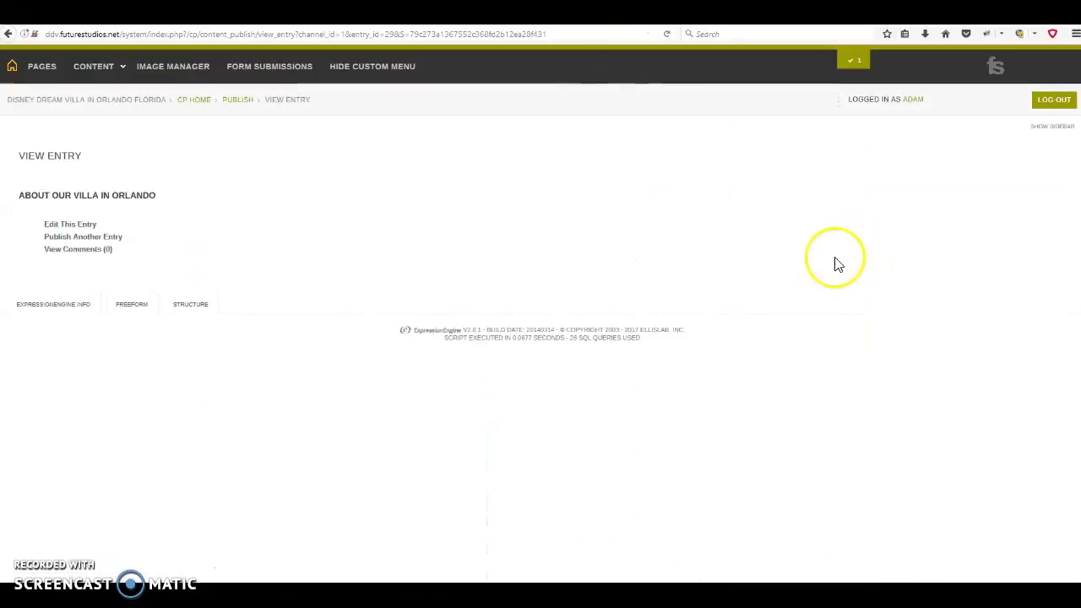
- Reopen the About our Villa in Orlando entry for editing and set the first Content Middle row's image position to top
left_click(70, 226)
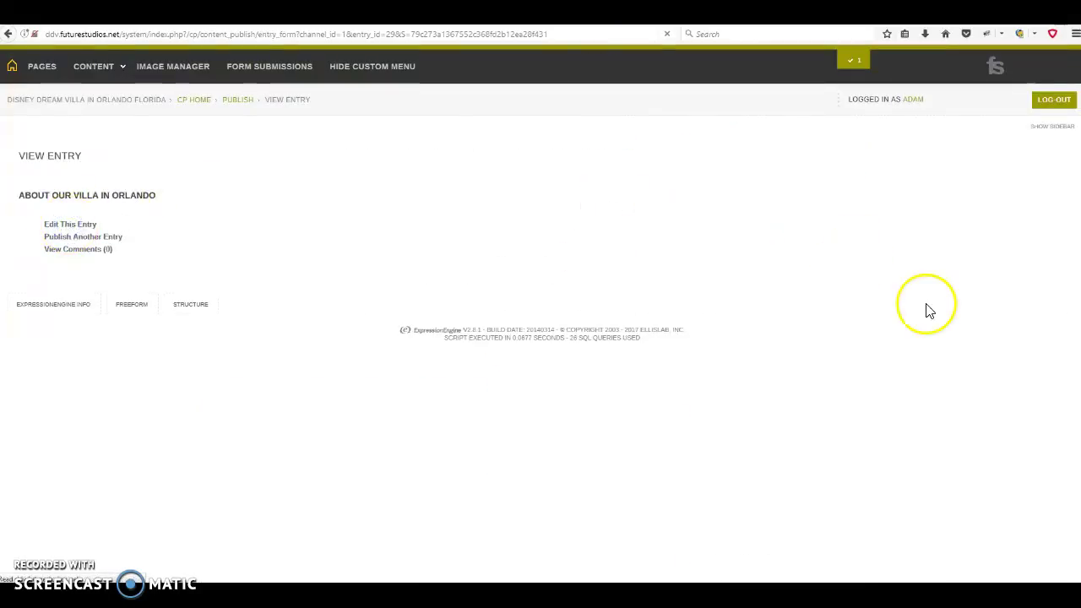
scroll(927, 303, "down", 3)
scroll(926, 304, "down", 3)
left_click(984, 316)
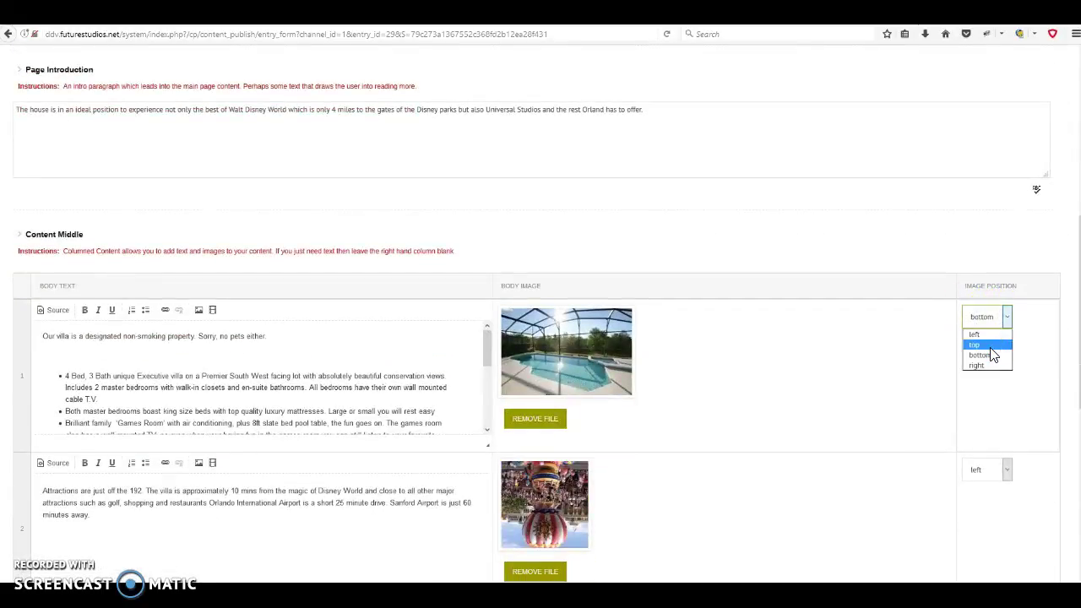
left_click(986, 345)
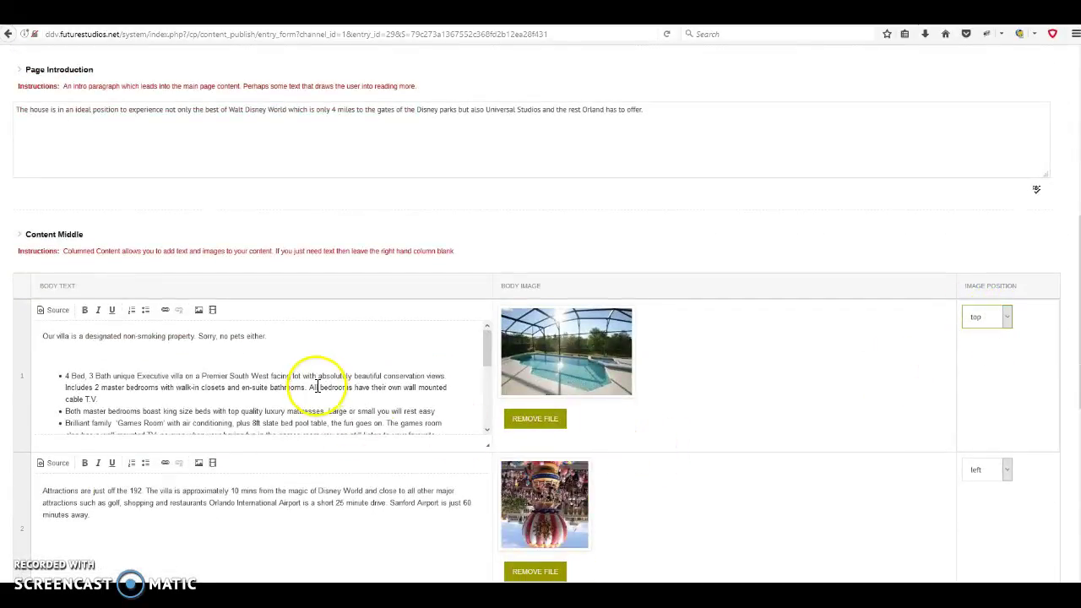
scroll(488, 244, "down", 3)
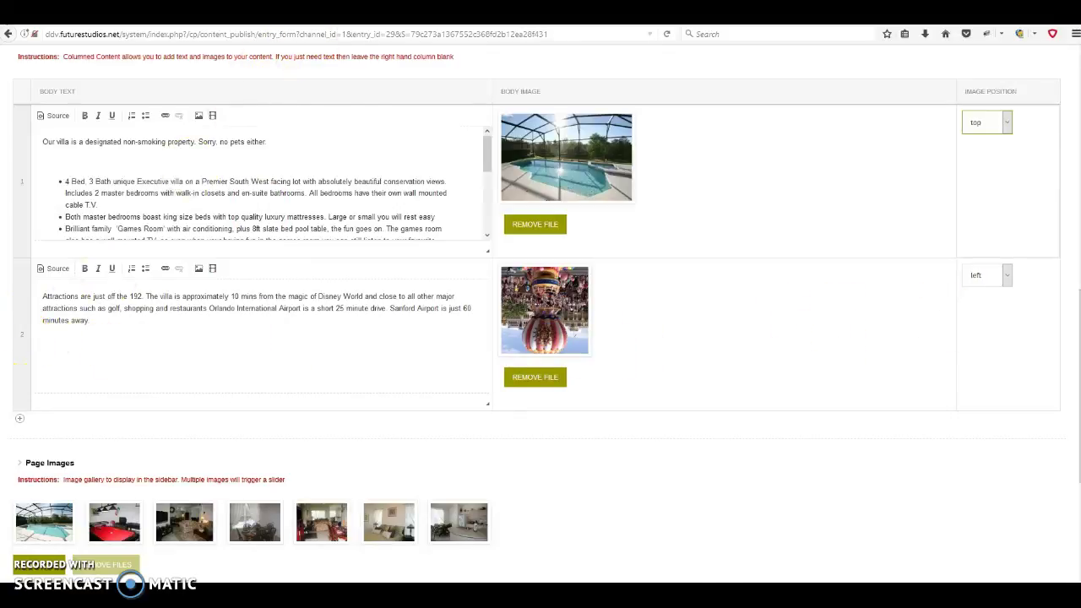
- Reload the live villa page and compare its pool and attractions images with the form's Content Middle rows
left_click(282, 13)
scroll(547, 247, "down", 4)
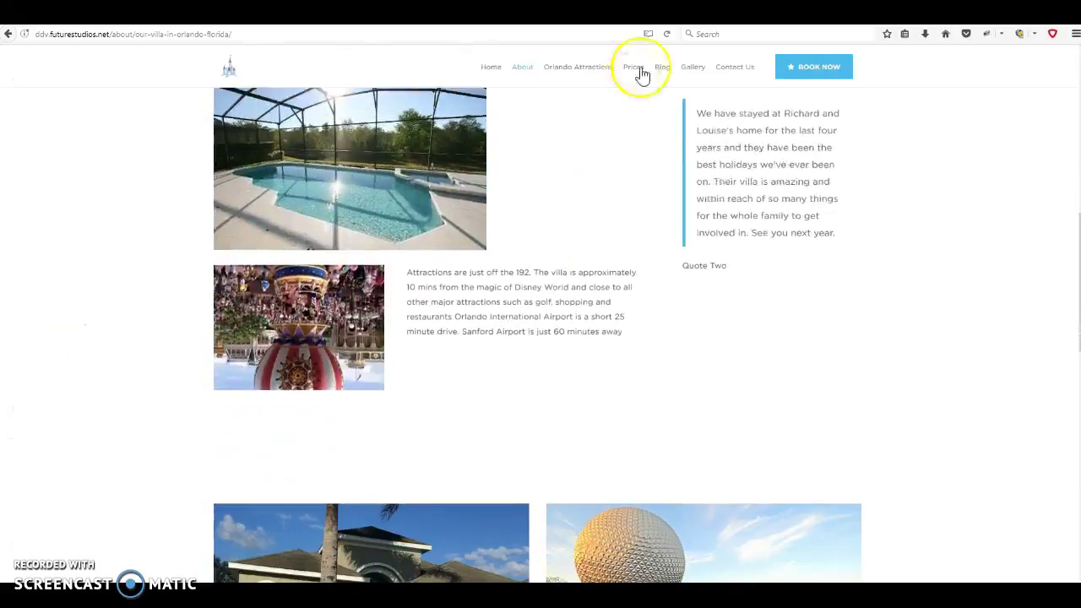
left_click(666, 34)
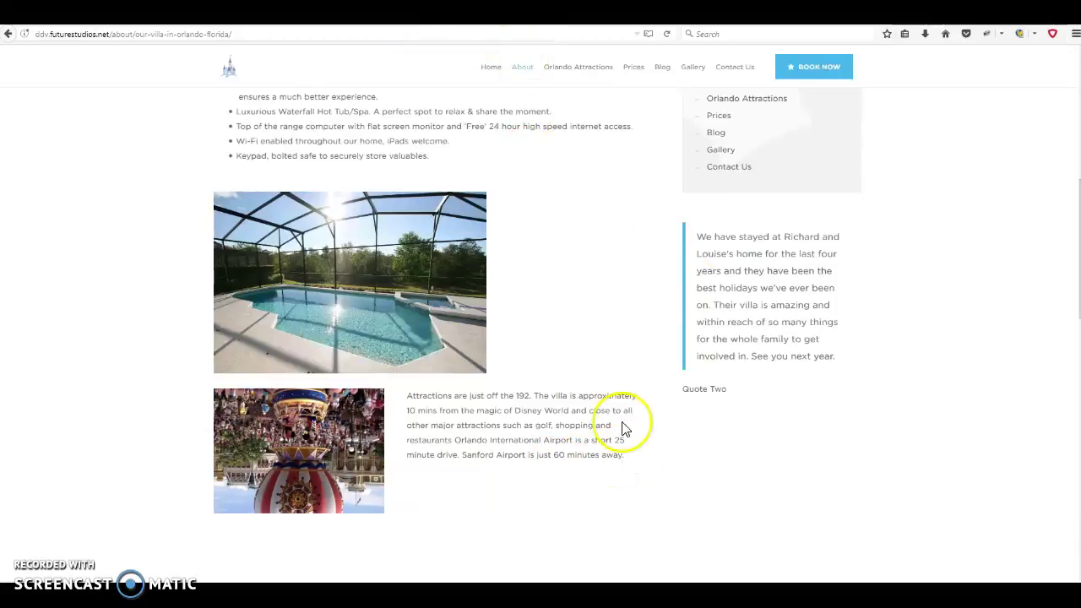
left_click(811, 13)
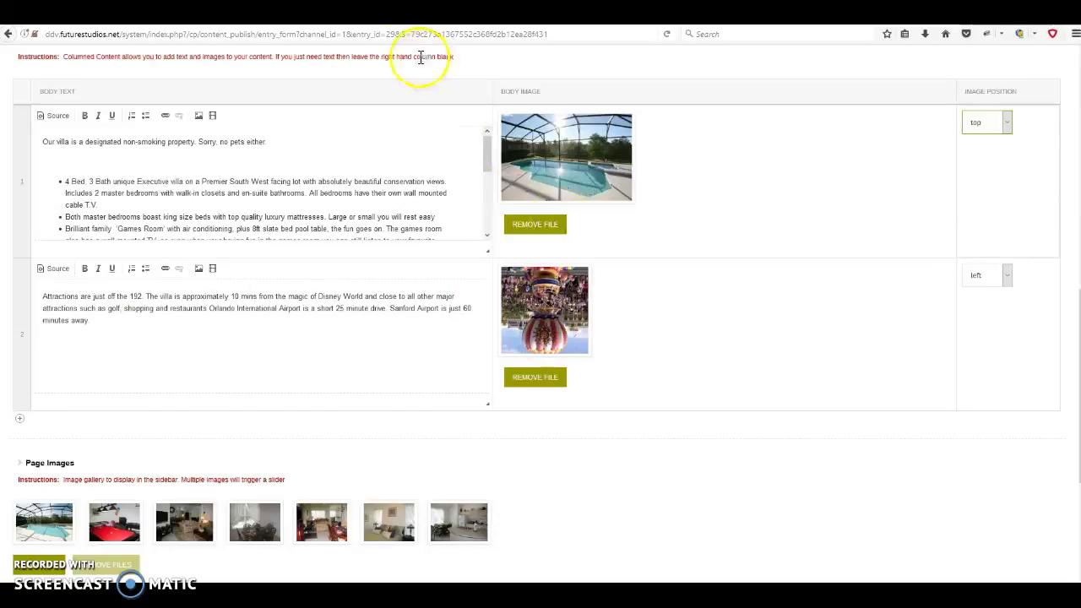
key("ctrl+Tab")
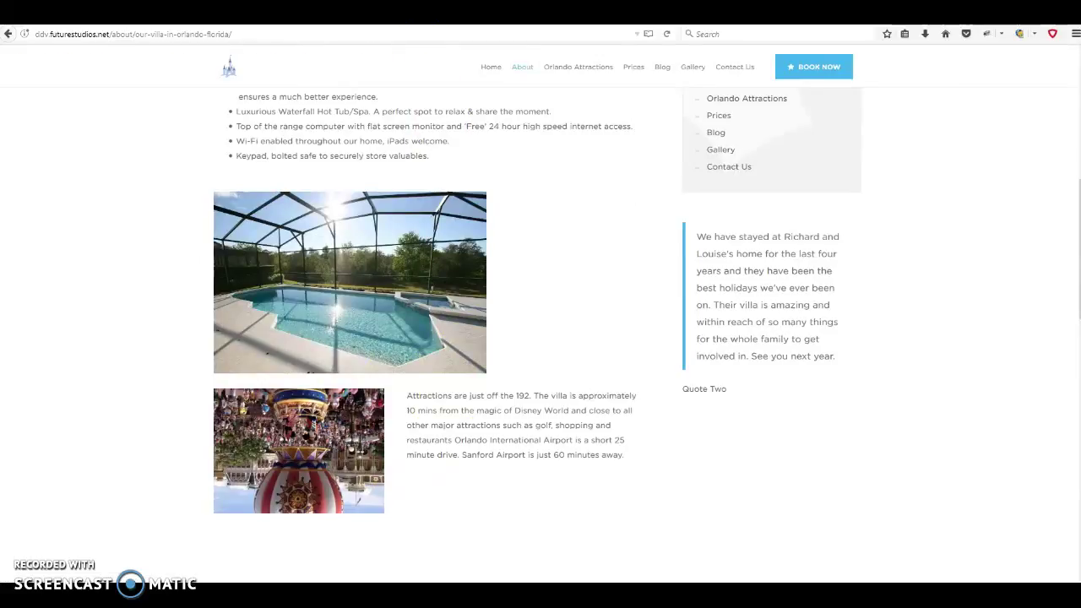
key("ctrl+Tab")
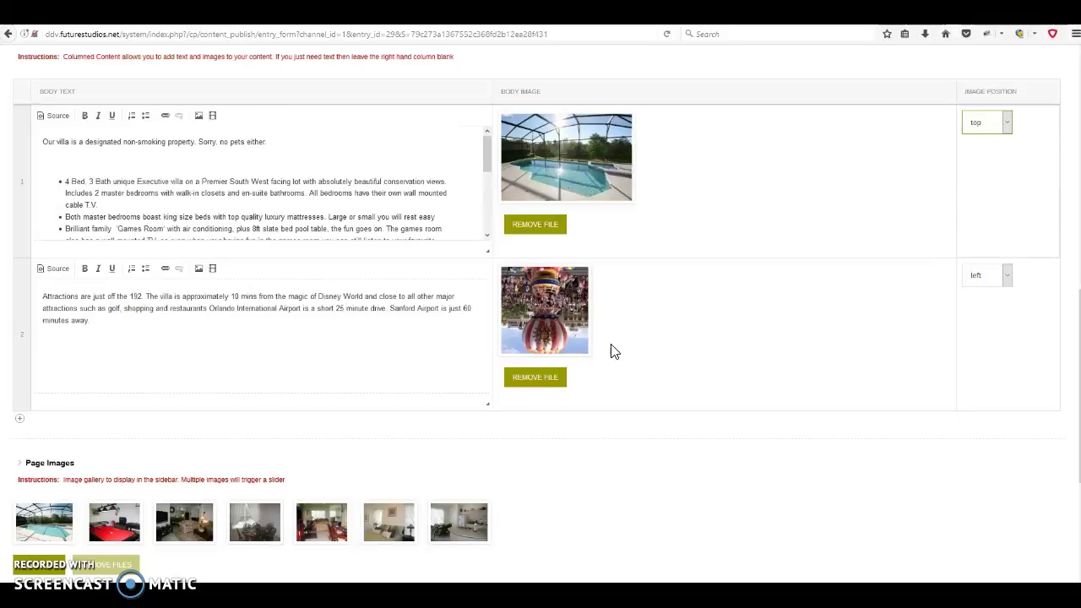
- Compare the form's Content Middle rows with the live page's feature list, pool image and attractions section
left_click(663, 332)
left_click(668, 369)
scroll(668, 374, "up", 1)
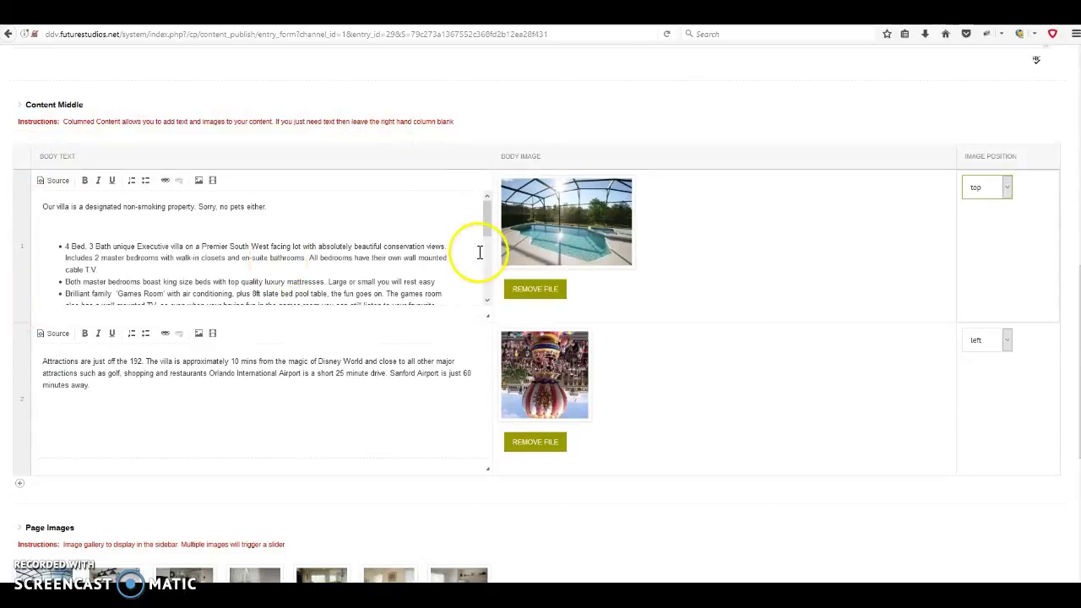
key("ctrl+Tab")
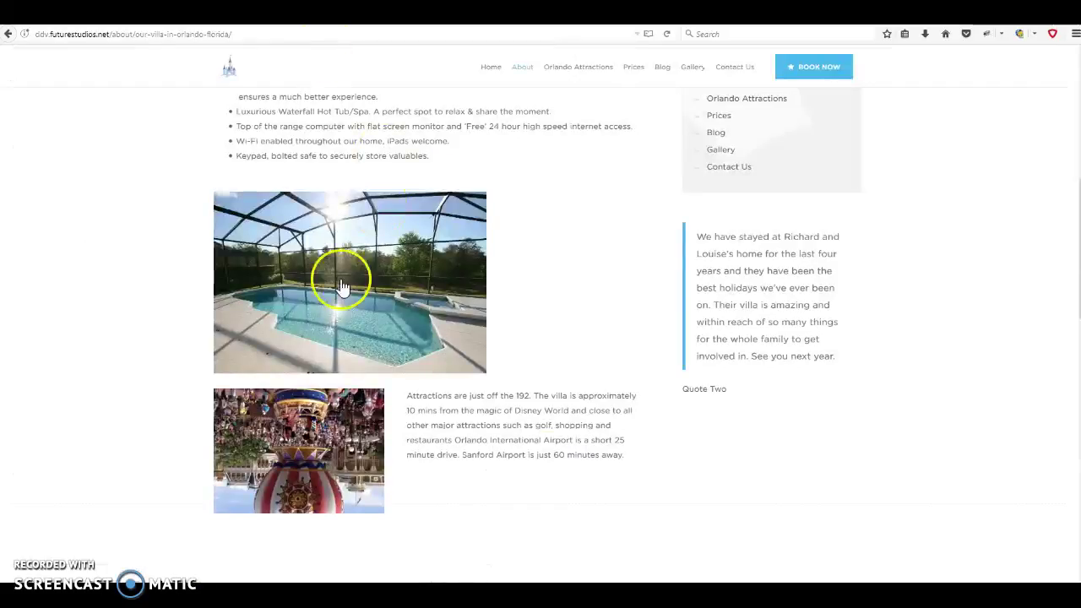
scroll(345, 273, "up", 1)
scroll(307, 132, "up", 3)
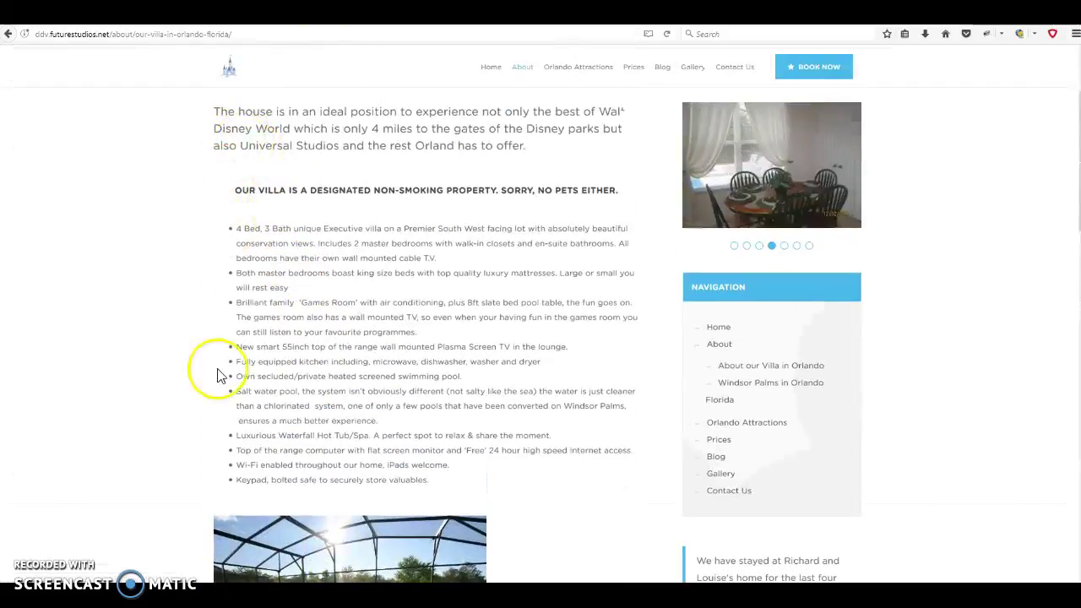
scroll(643, 162, "down", 10)
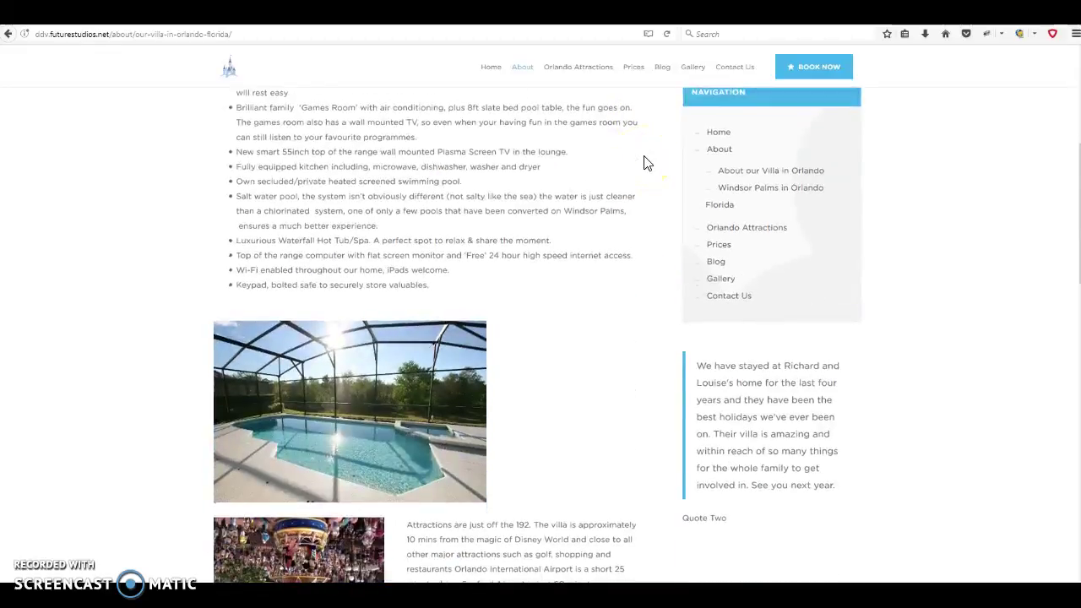
scroll(635, 238, "up", 3)
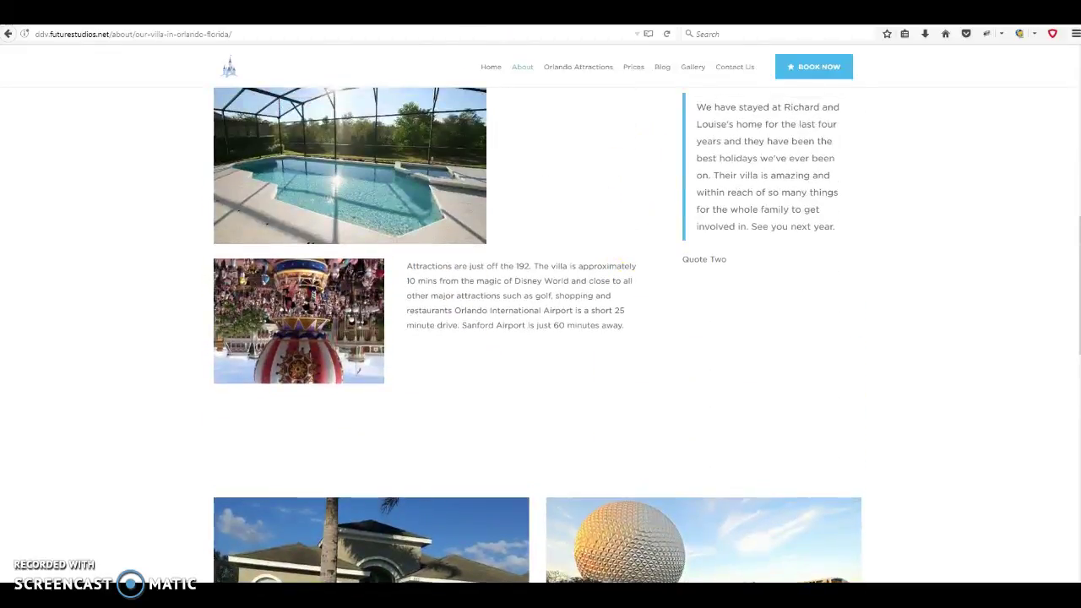
- Return to the entry form and review the image position settings and instructions of the Content Middle rows
key("ctrl+Tab")
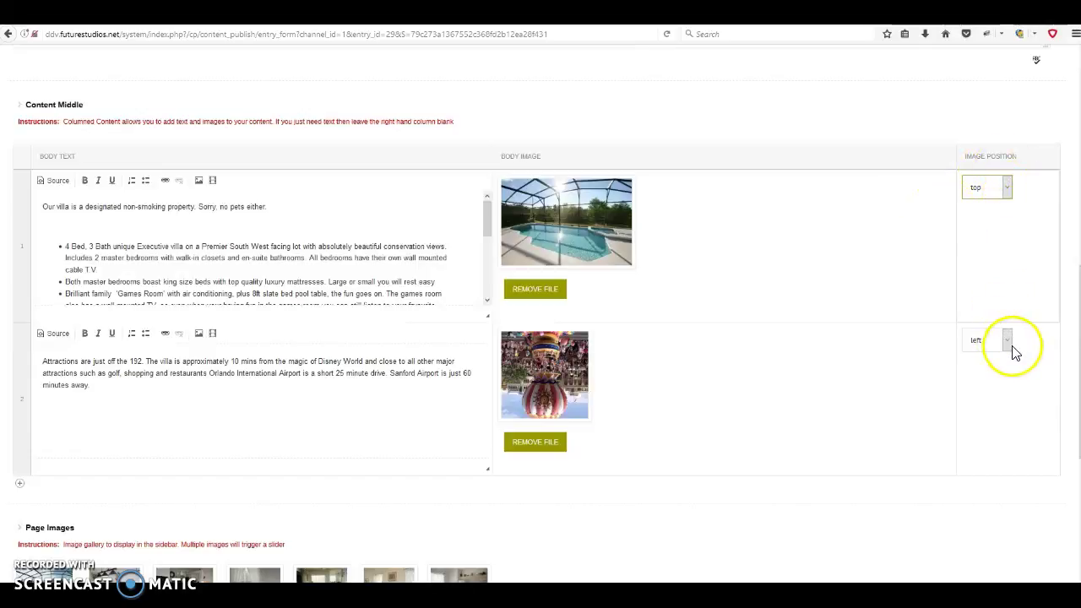
left_click(1007, 194)
left_click(972, 290)
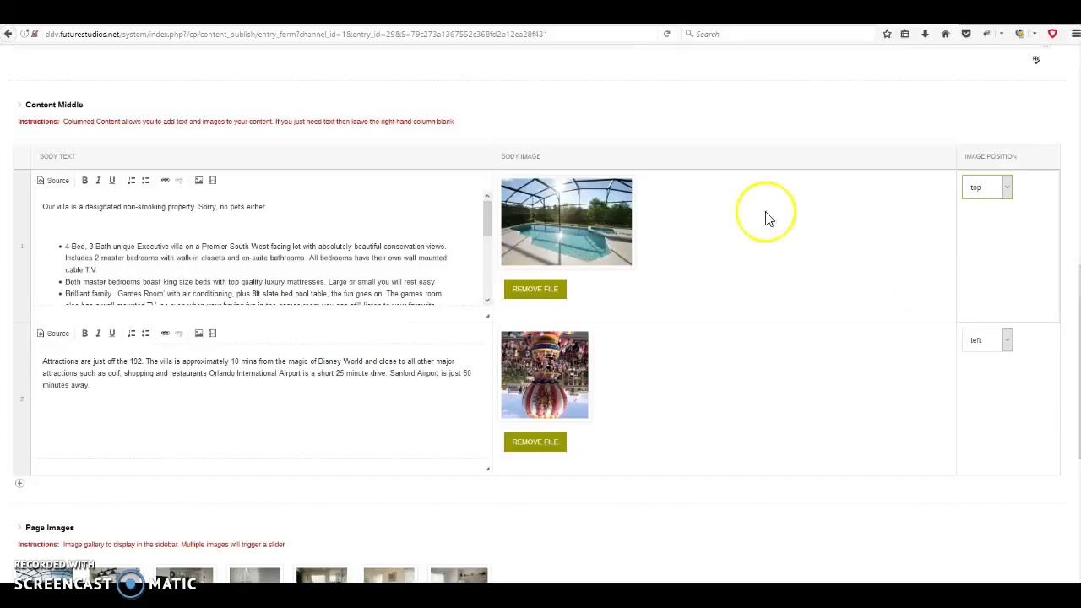
left_click(471, 149)
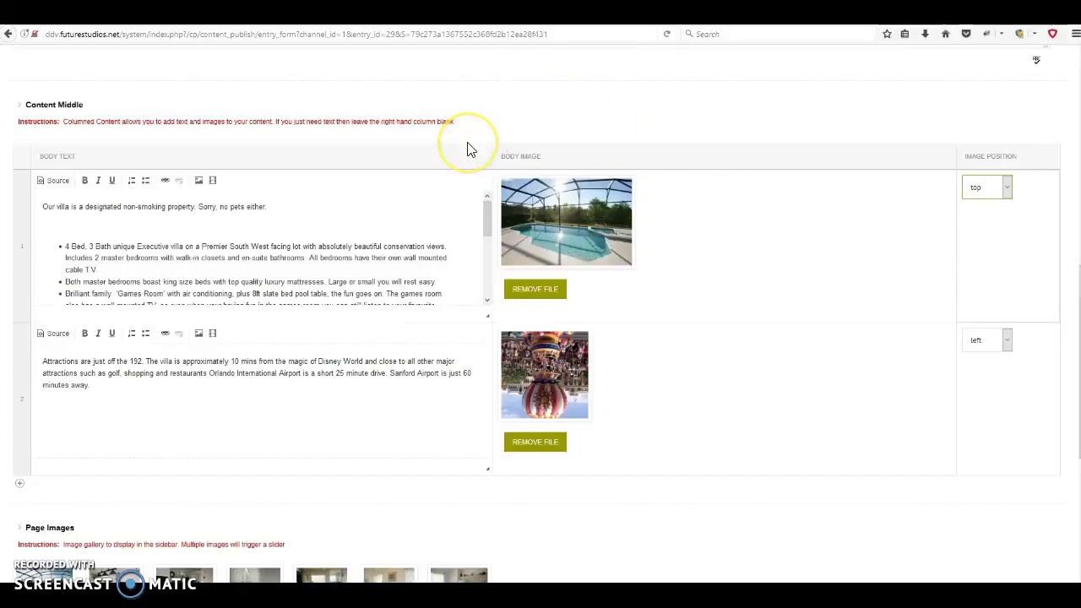
- Compare the form's Page Images gallery with the live page's sidebar slider, showing its second and third images
scroll(470, 150, "down", 4)
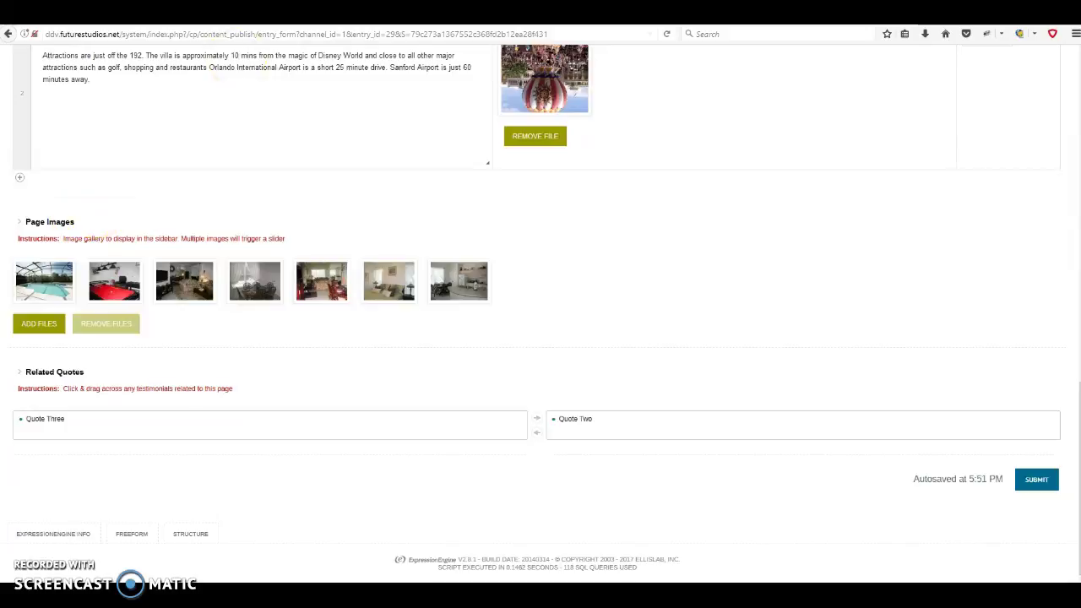
key("ctrl+Tab")
scroll(760, 380, "up", 5)
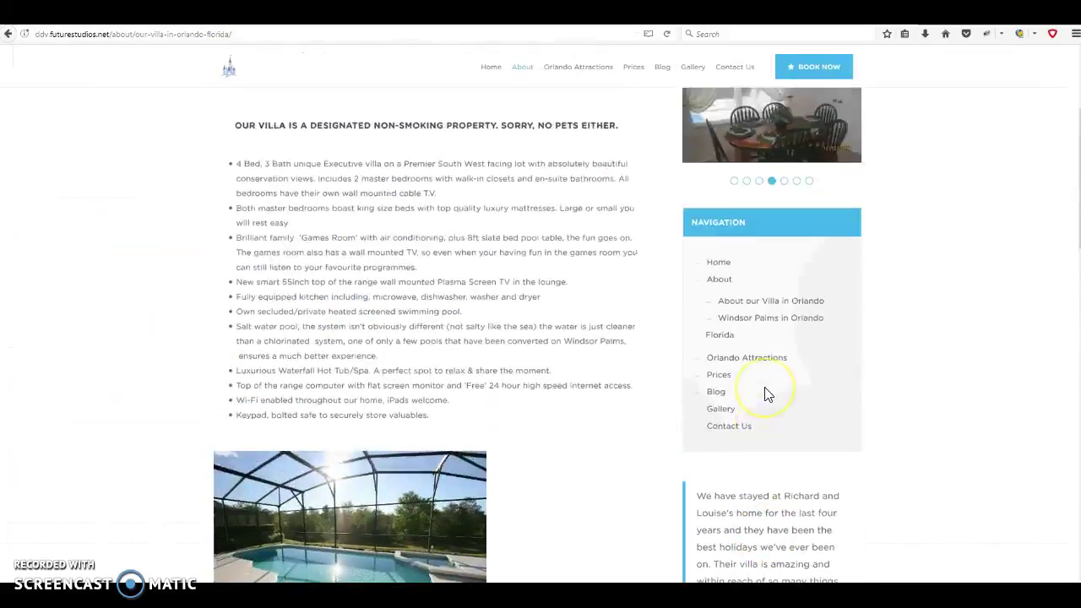
scroll(766, 395, "up", 2)
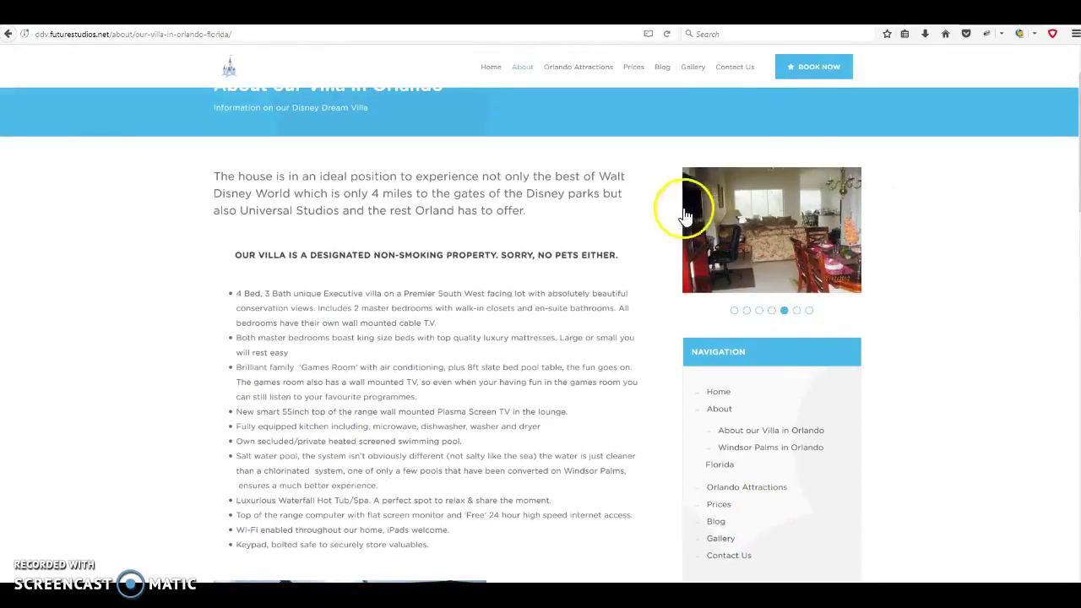
left_click(747, 312)
left_click(759, 311)
key("ctrl+Tab")
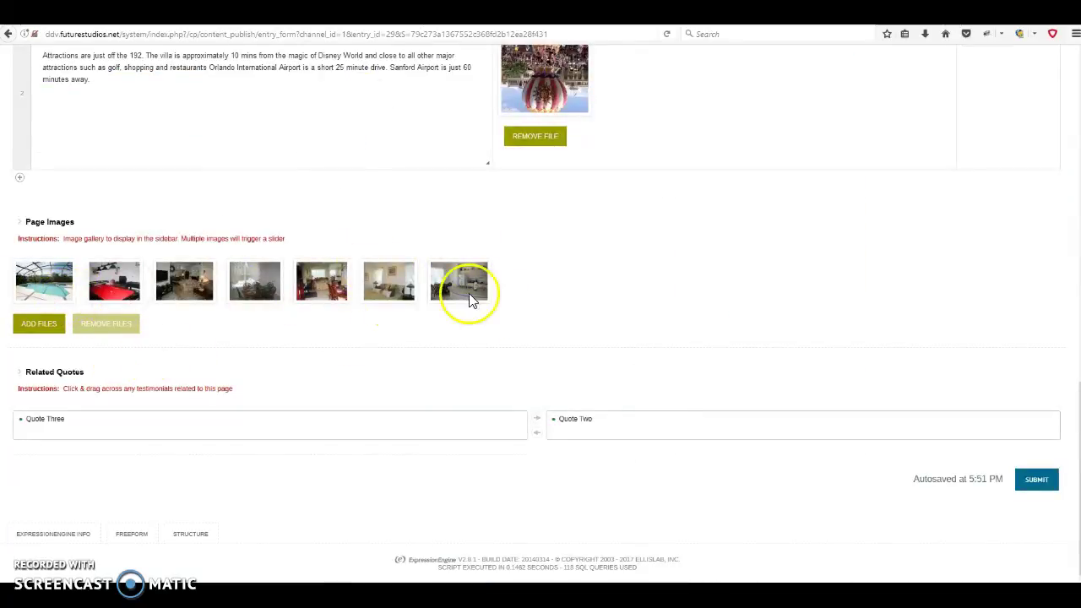
- View the fifth image of the live page's sidebar slider enlarged, and close the enlarged view
key("ctrl+shift+Tab")
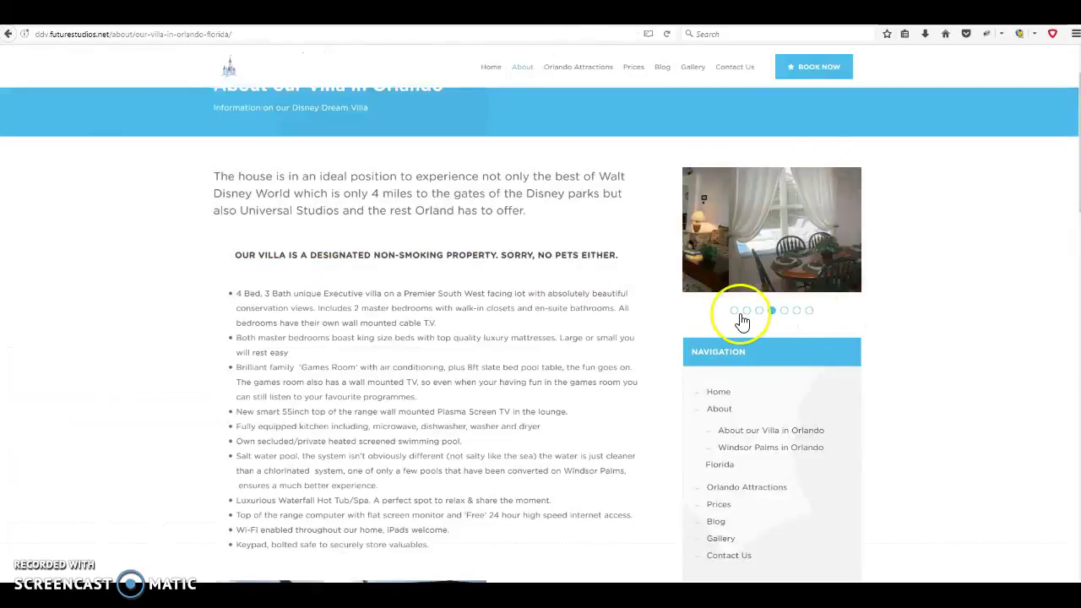
left_click(782, 311)
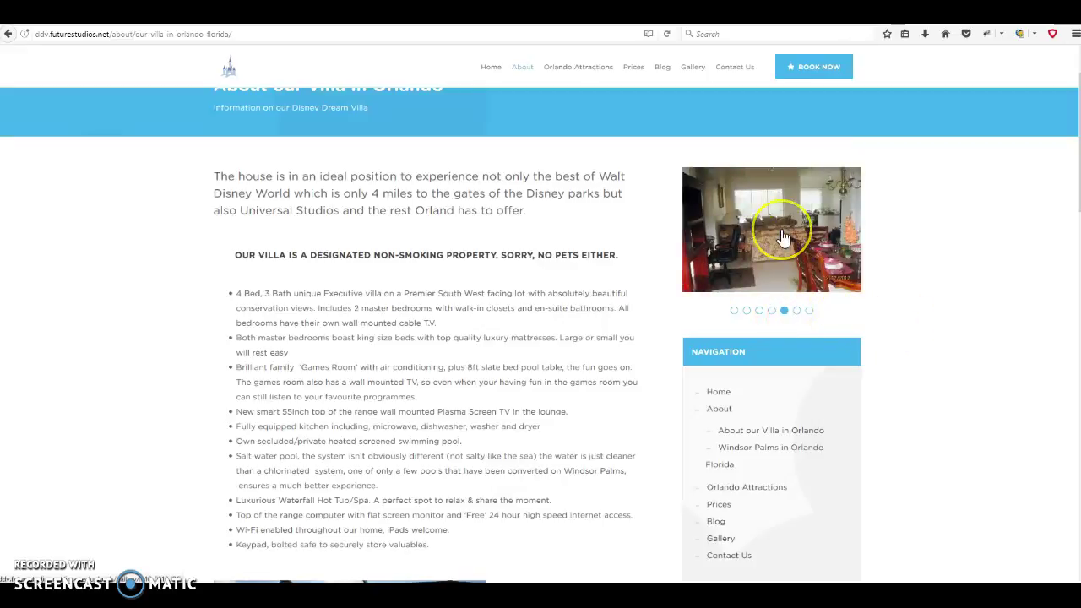
left_click(784, 237)
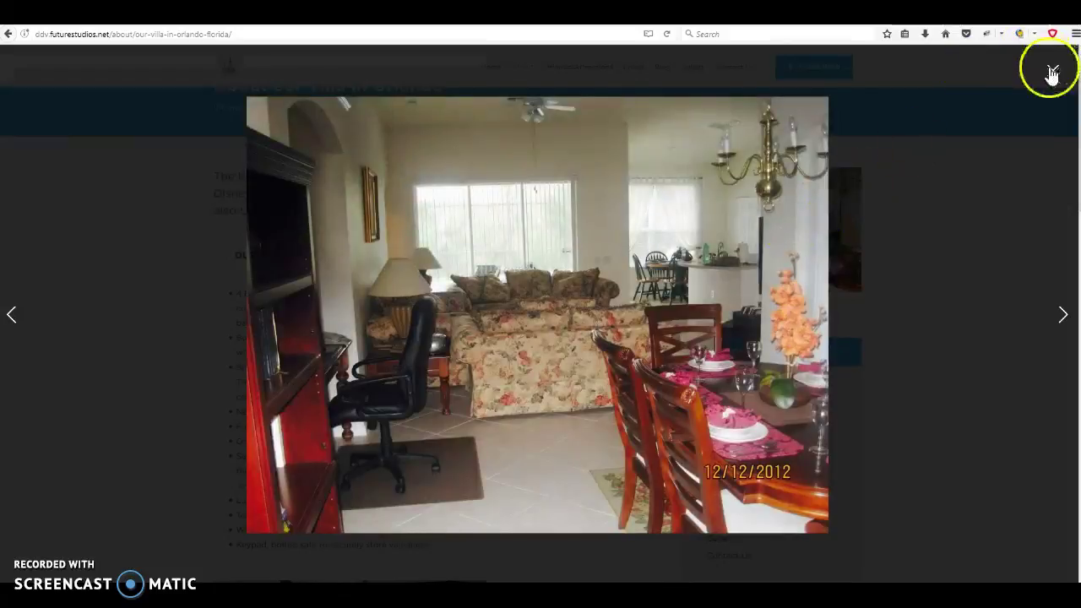
left_click(1052, 73)
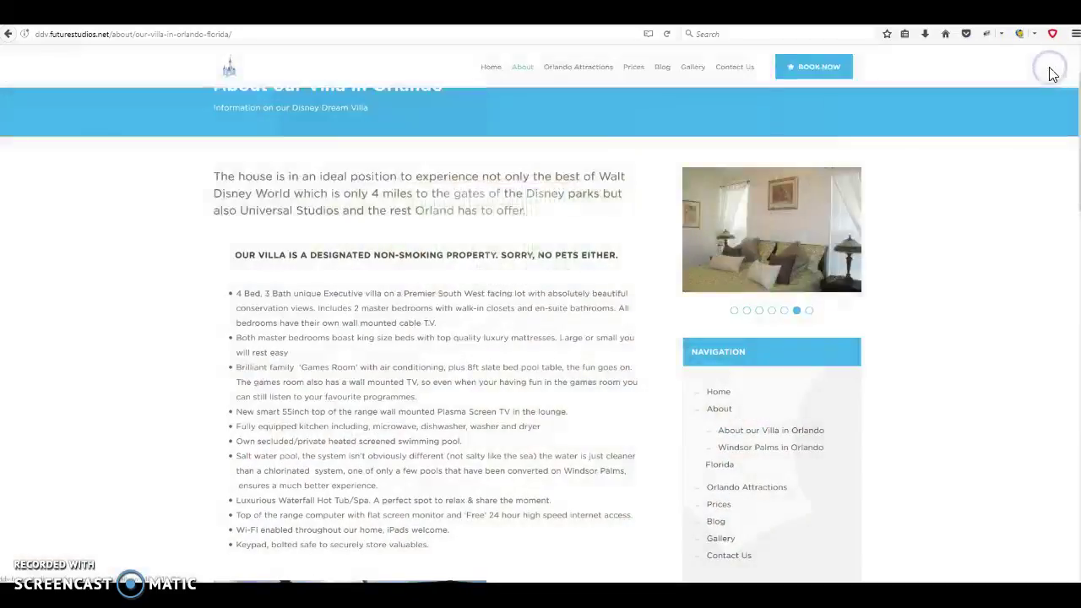
- Examine the live page's sidebar from the image slider through the navigation list to the testimonial
scroll(904, 307, "down", 3)
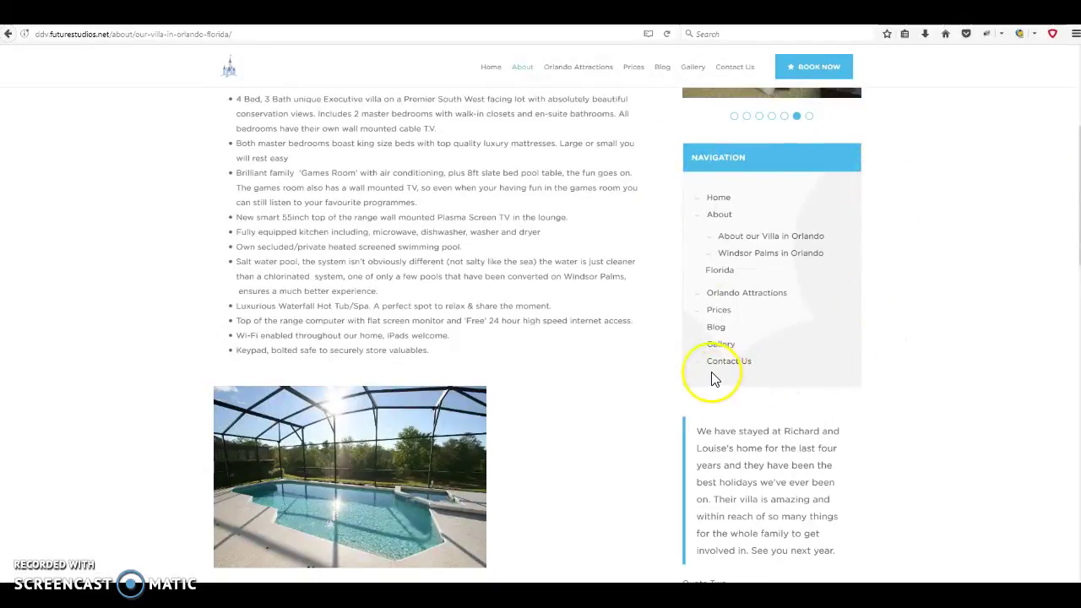
scroll(923, 301, "up", 3)
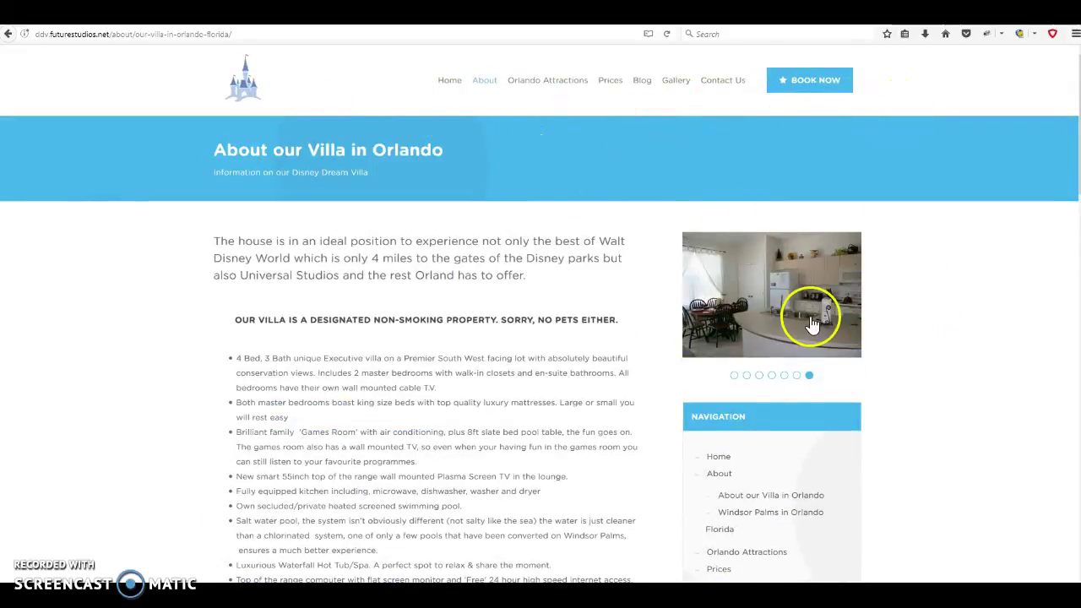
scroll(870, 347, "down", 3)
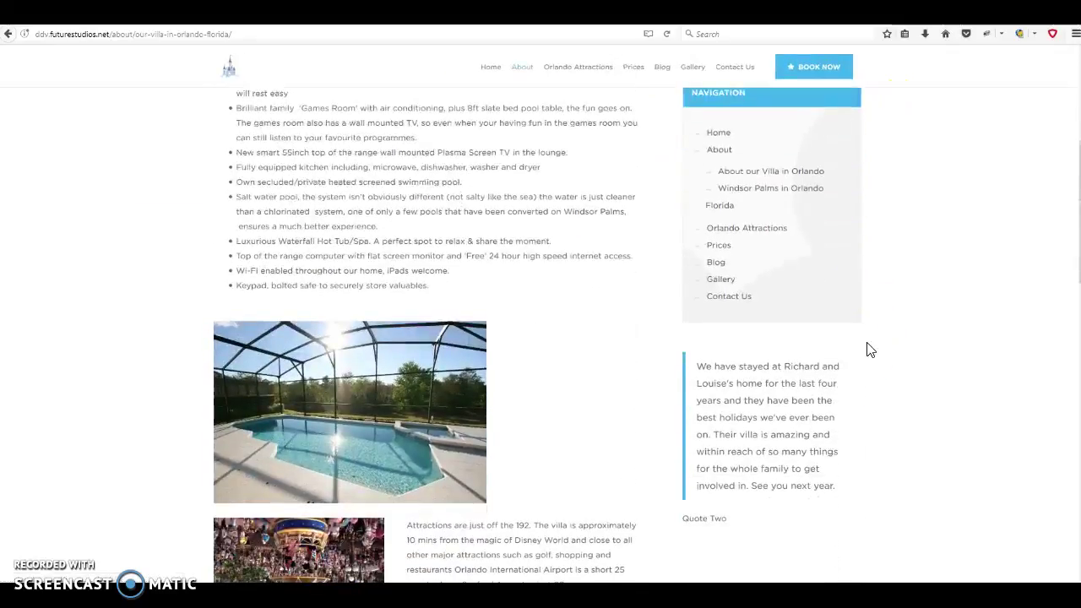
scroll(870, 350, "up", 2)
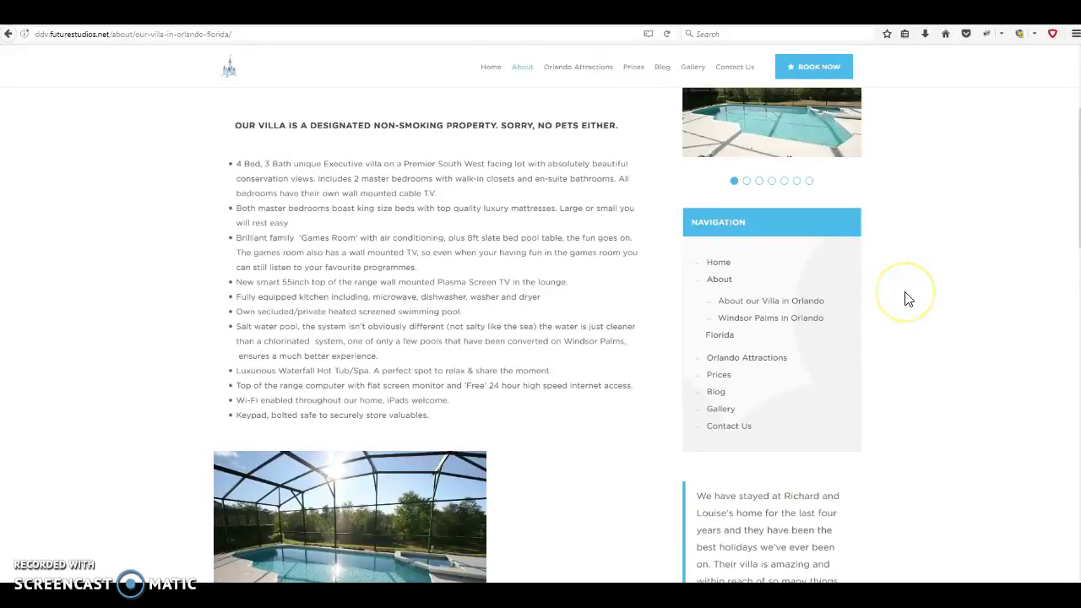
scroll(908, 299, "down", 5)
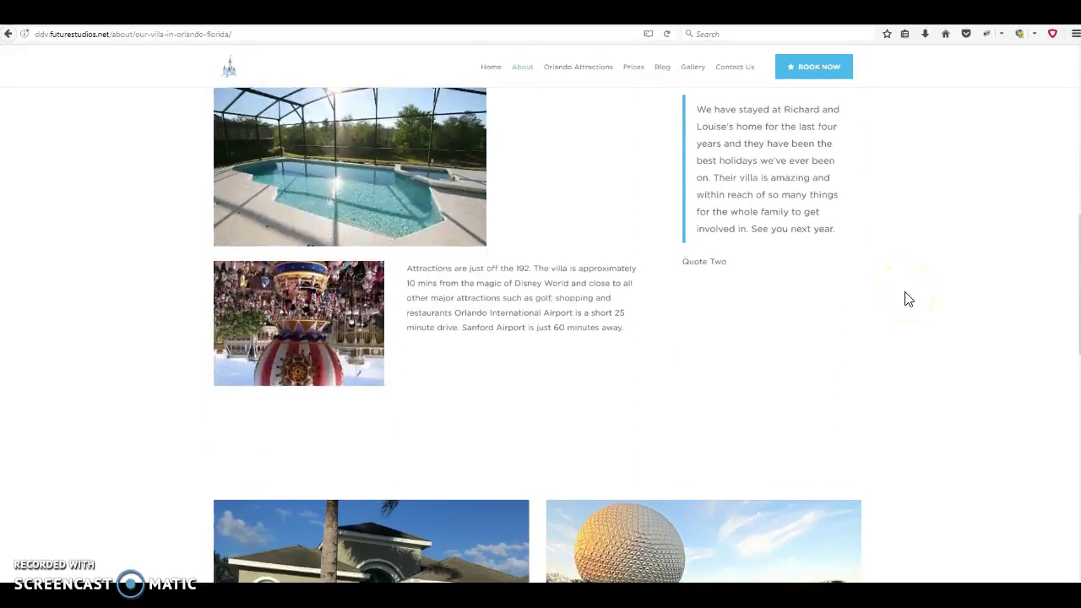
- Examine the Quote Two testimonial in the live page's sidebar and return to the form's Related Quotes field
scroll(908, 300, "up", 2)
left_click_drag(700, 236, 726, 238)
left_click(753, 278)
left_click(517, 66)
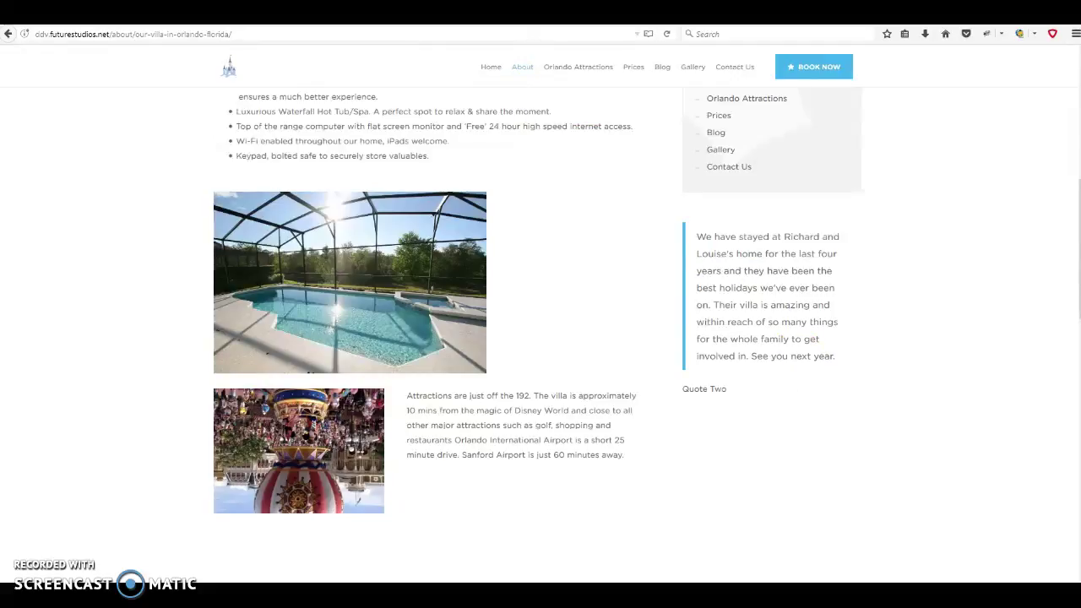
key("alt+Left")
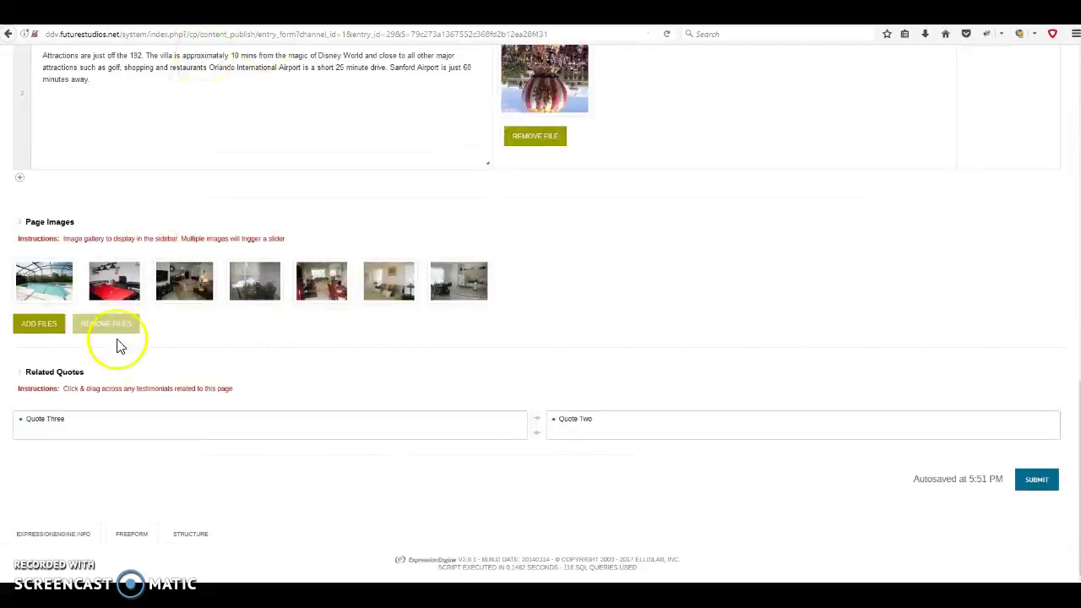
- Remove Quote Two from the entry's related quotes, add it back, and submit the entry
mouse_move(95, 69)
mouse_move(88, 94)
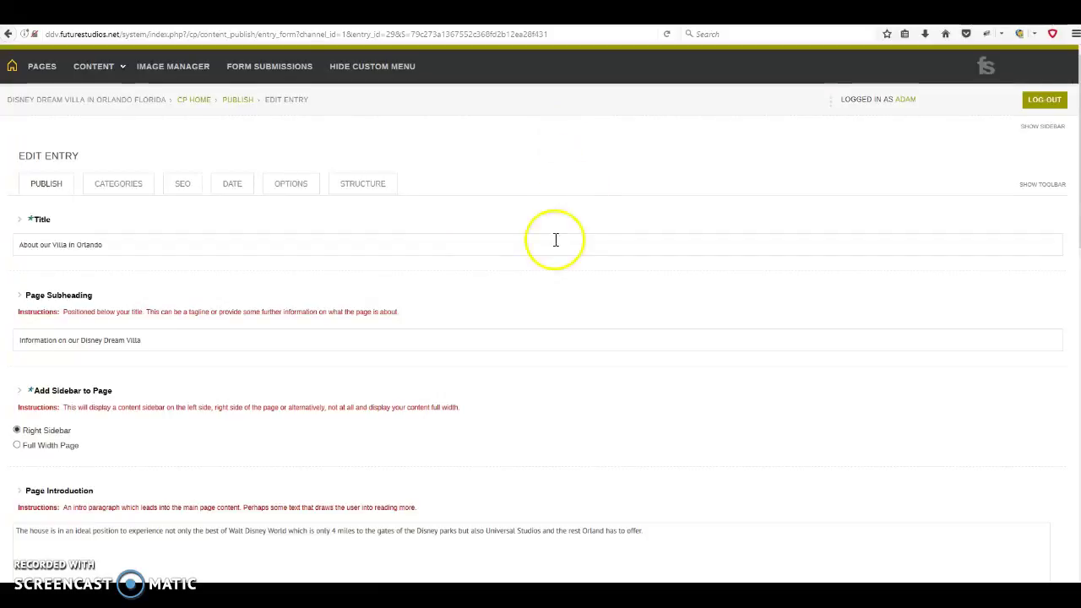
scroll(555, 241, "down", 15)
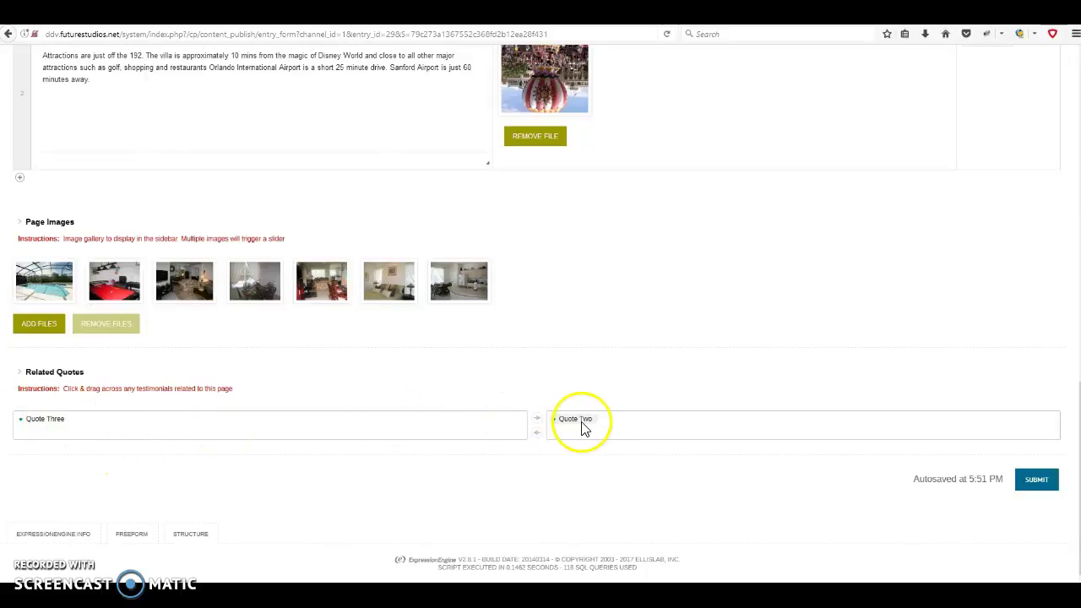
left_click_drag(581, 424, 138, 429)
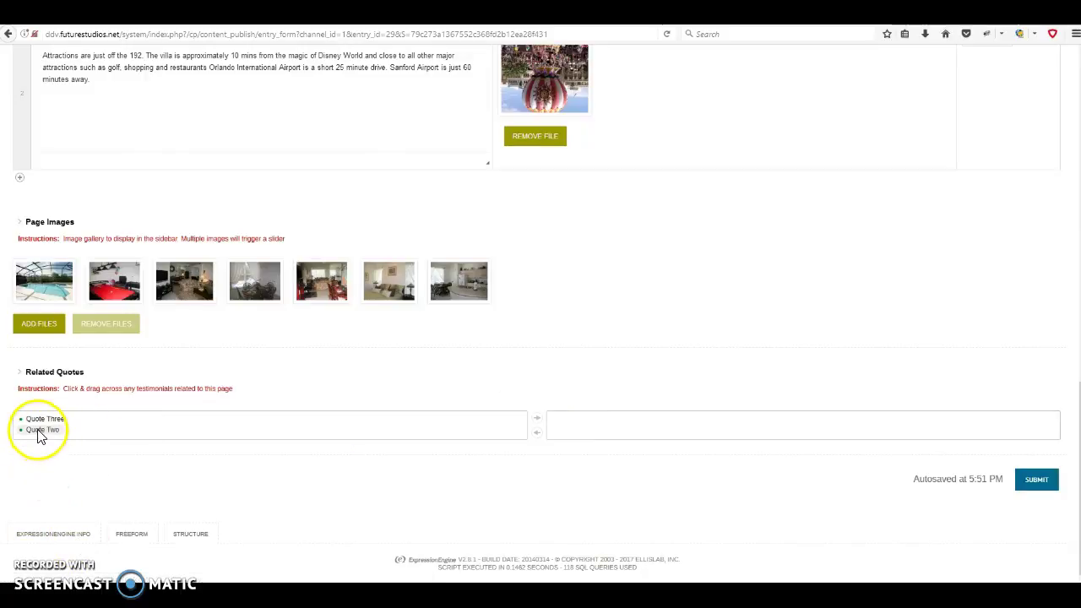
left_click_drag(38, 435, 595, 427)
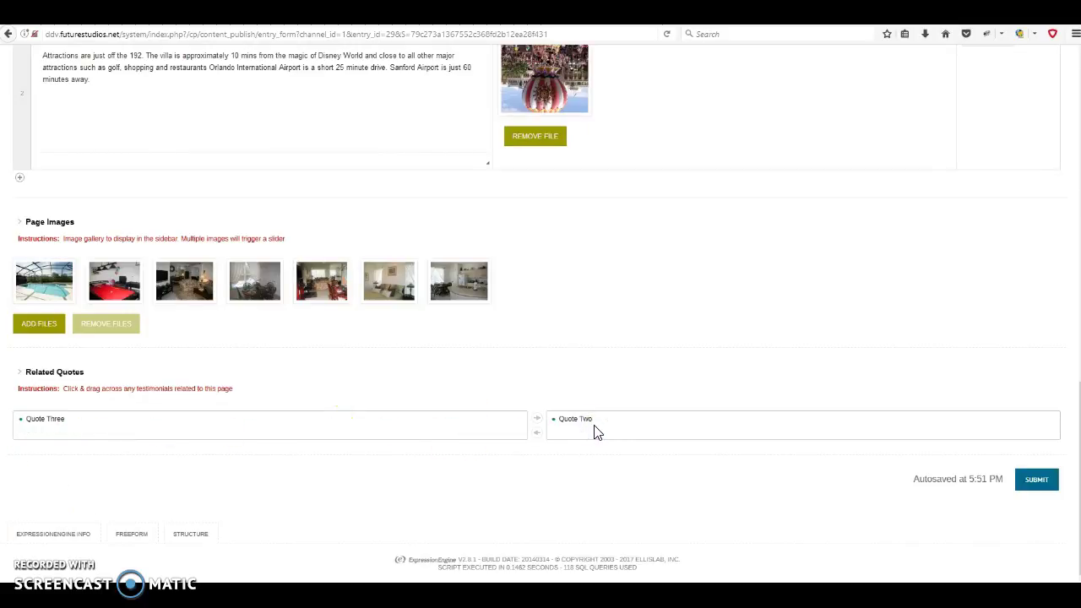
left_click(1036, 482)
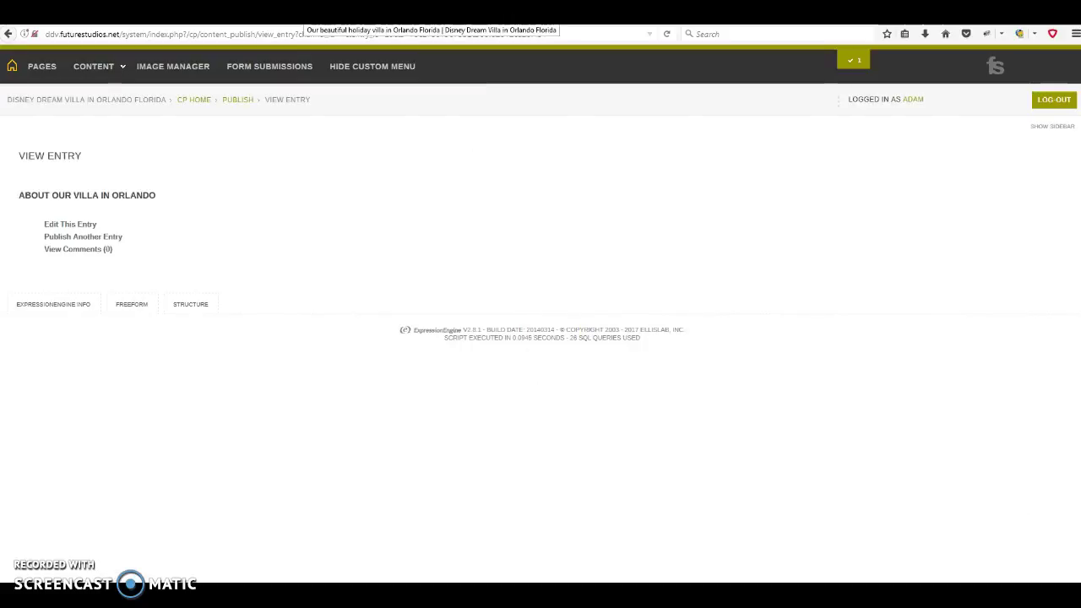
- Examine the Quote Two testimonial and the surrounding content on the live villa page
left_click(308, 13)
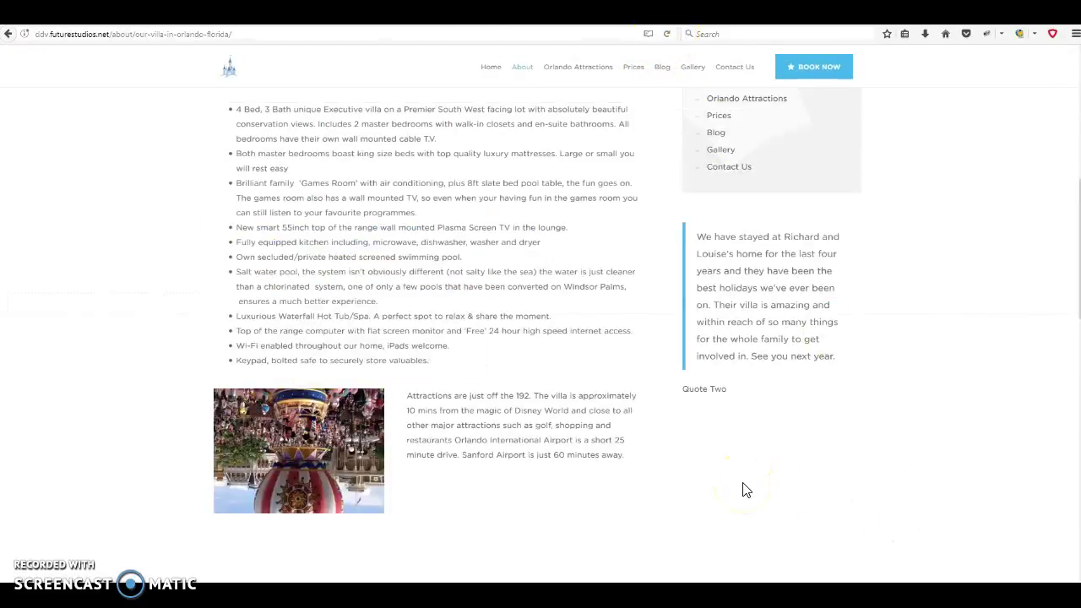
left_click_drag(686, 387, 734, 394)
scroll(726, 388, "up", 4)
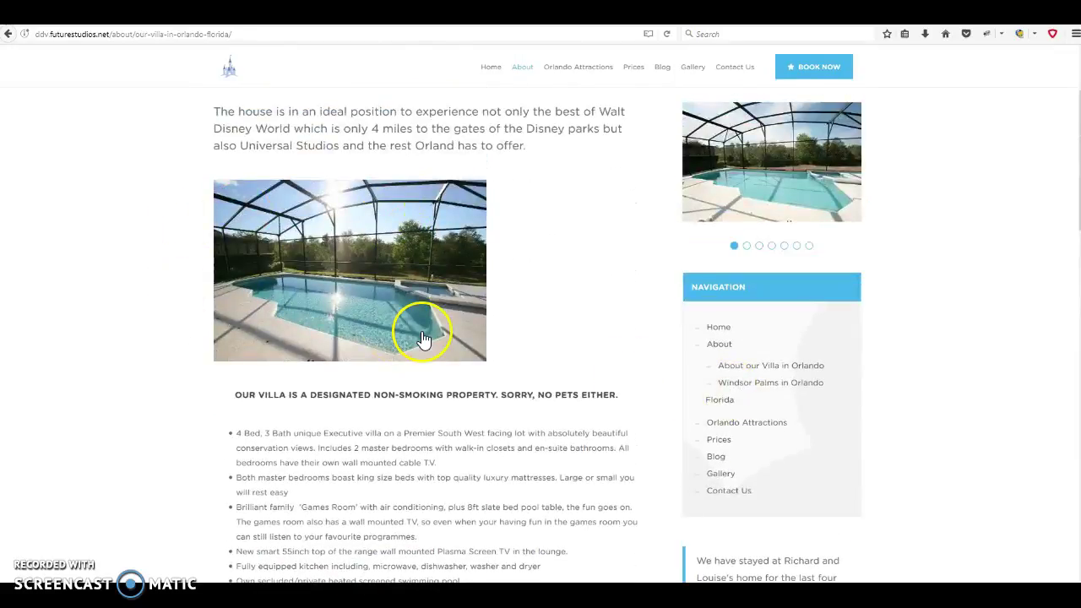
scroll(579, 323, "down", 3)
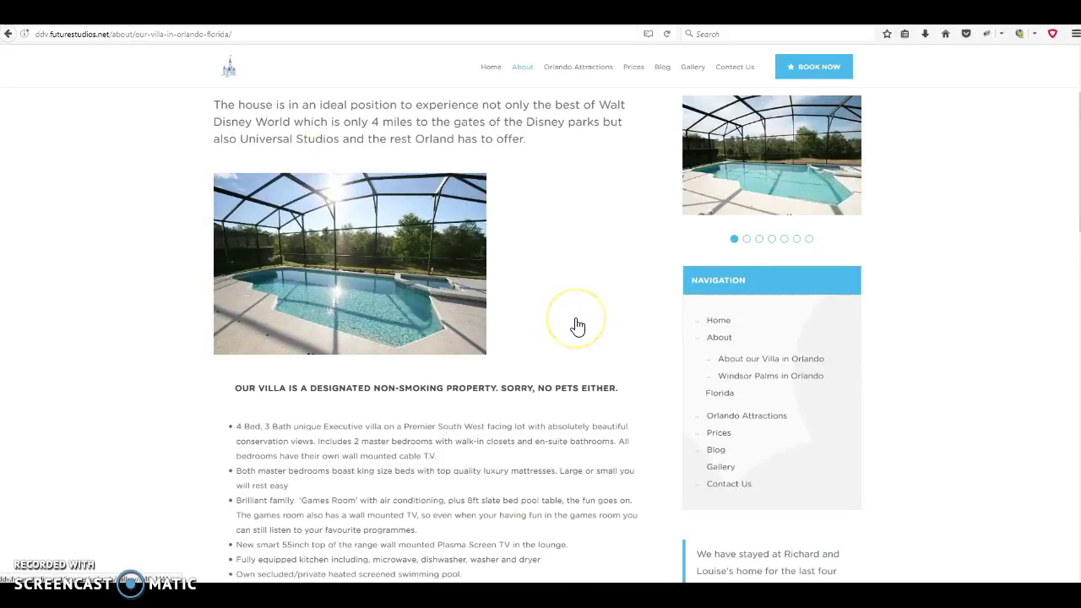
scroll(580, 326, "down", 2)
scroll(724, 314, "up", 2)
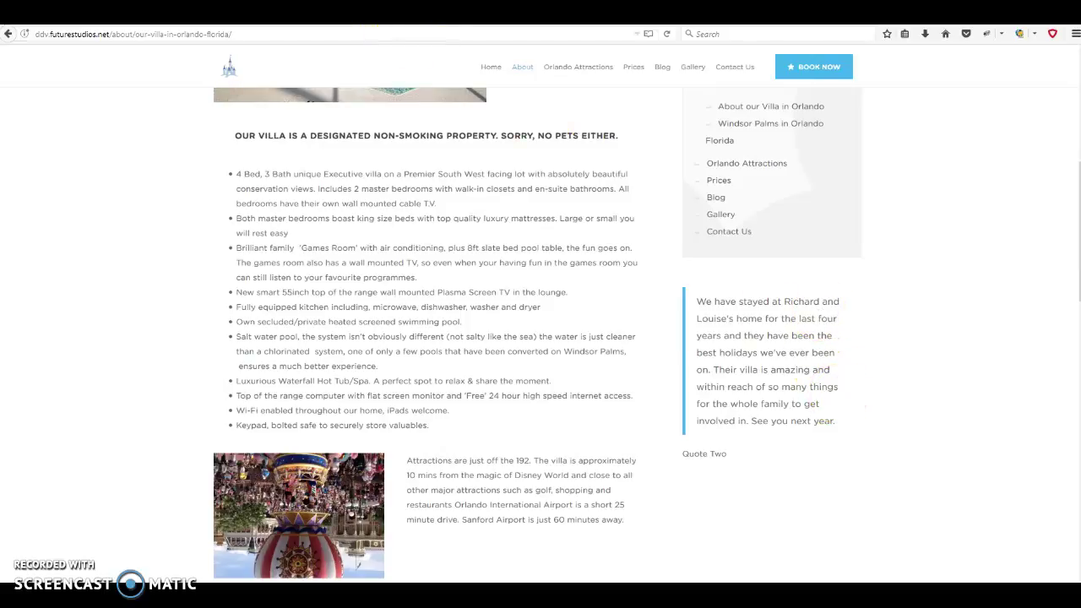
- Reopen the About our Villa in Orlando entry, replace Quote Two with Quote Three in Related Quotes, and submit it
left_click(399, 13)
left_click(67, 226)
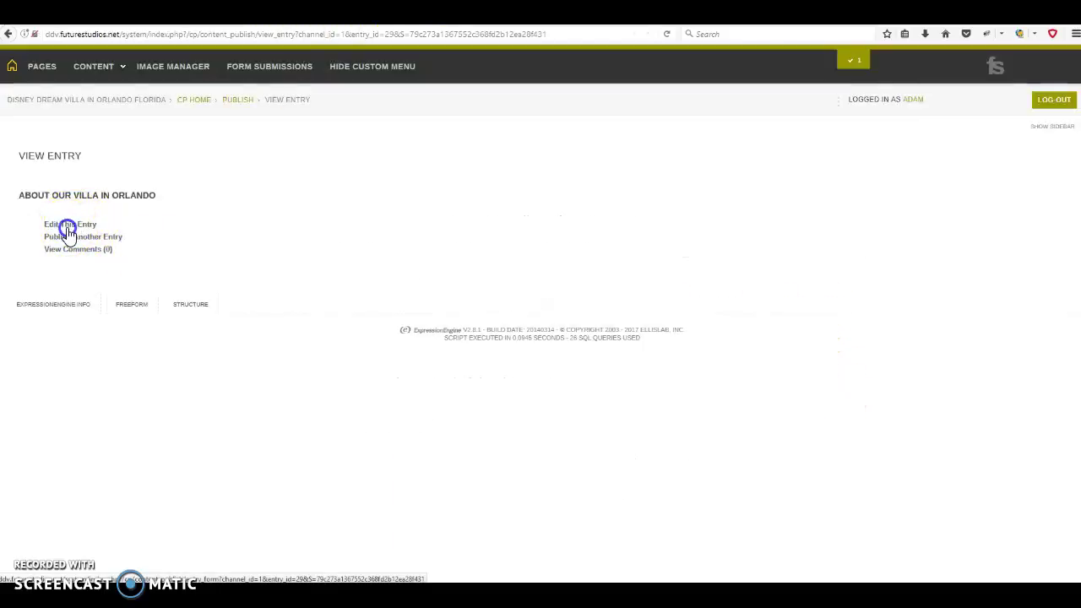
scroll(717, 471, "down", 10)
scroll(717, 475, "down", 2)
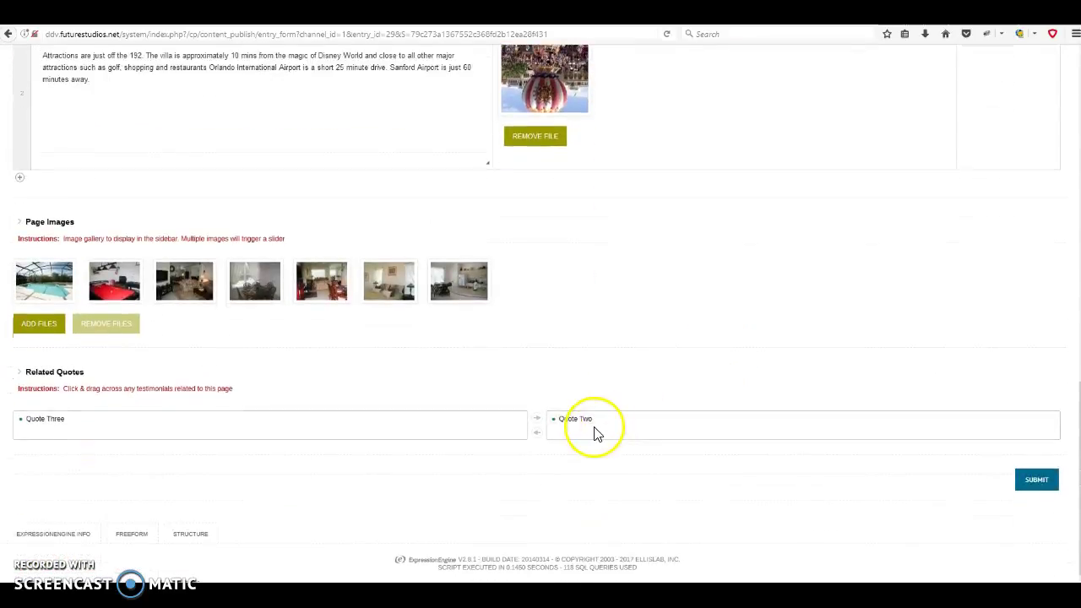
left_click(581, 421)
left_click_drag(537, 422, 181, 431)
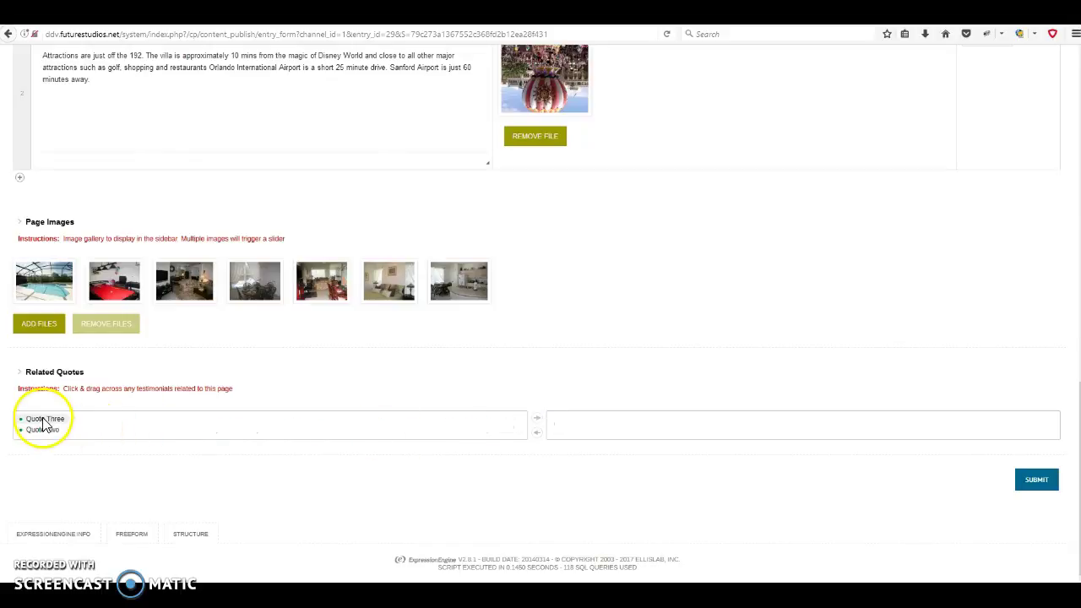
left_click_drag(44, 422, 616, 425)
left_click(1036, 480)
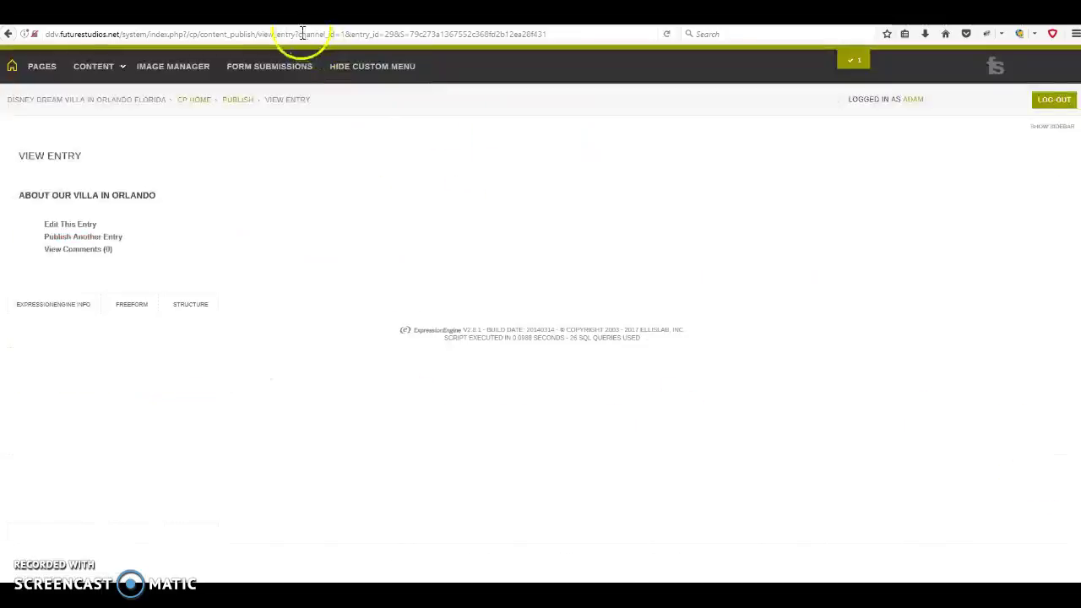
- Reload the live villa page and examine its sidebar testimonial alongside the rest of the page
key("ctrl+Tab")
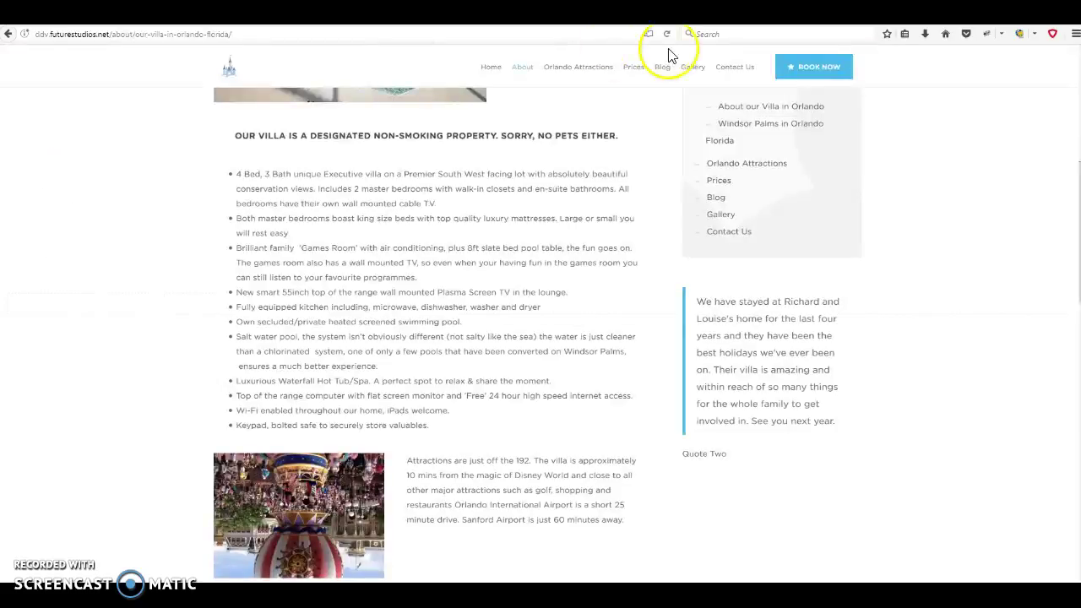
left_click(667, 34)
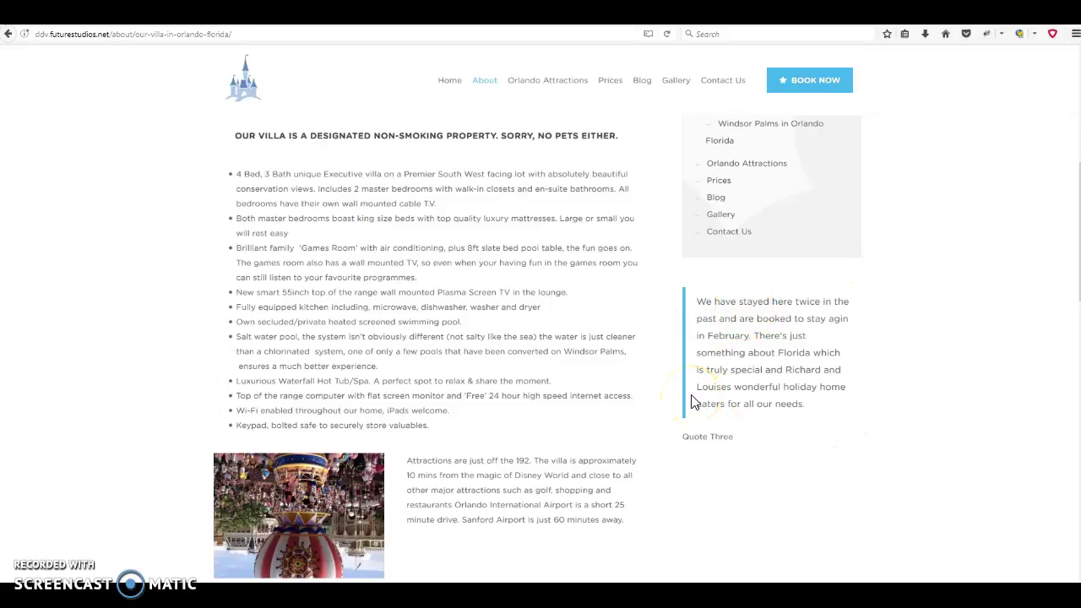
scroll(866, 428, "up", 5)
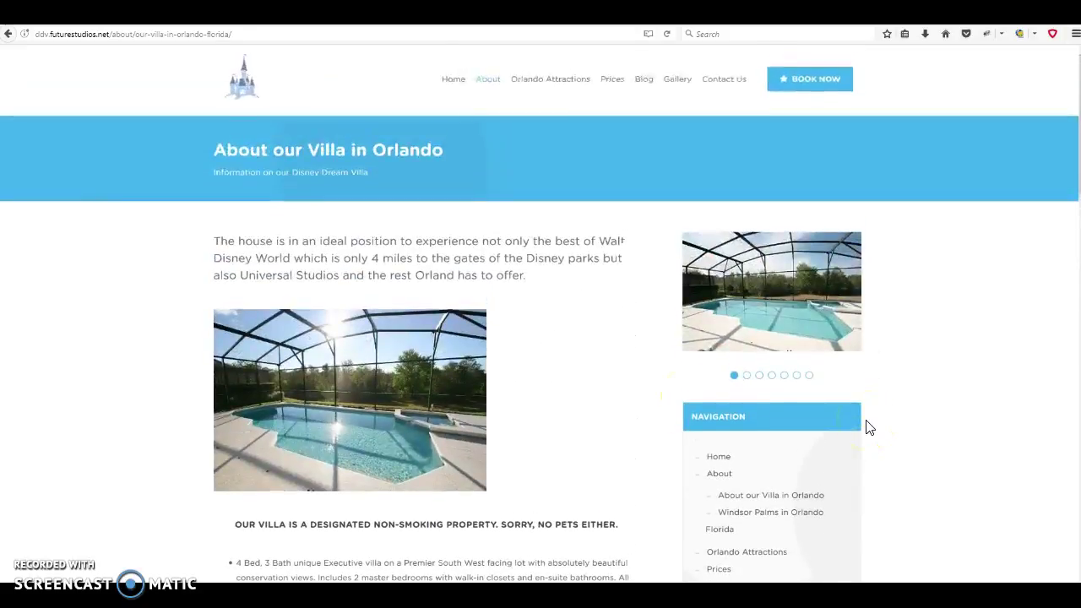
scroll(870, 427, "down", 3)
scroll(869, 427, "down", 3)
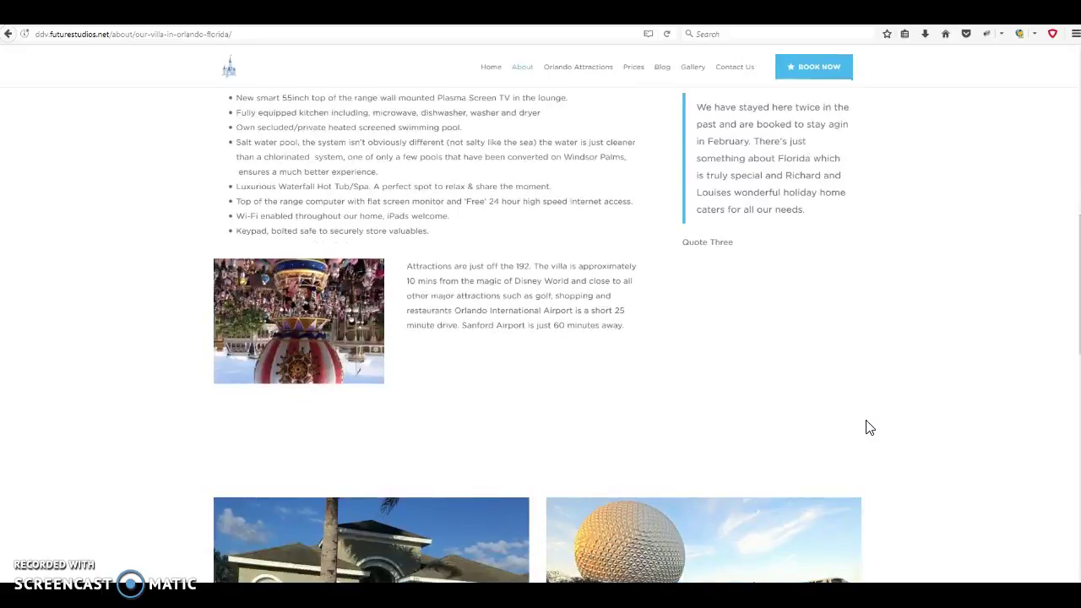
scroll(870, 427, "up", 6)
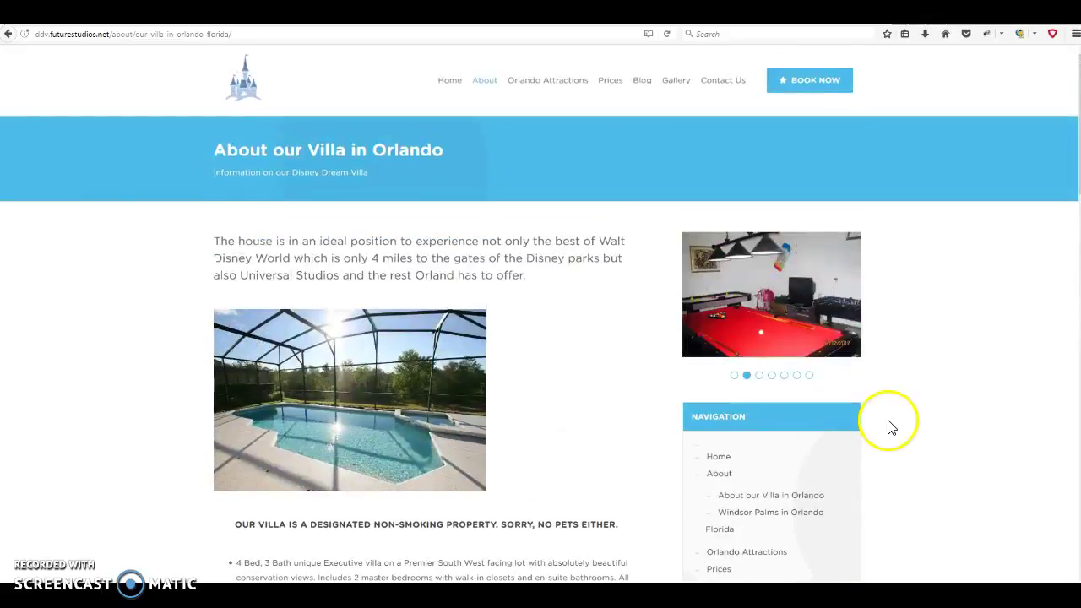
scroll(889, 428, "down", 5)
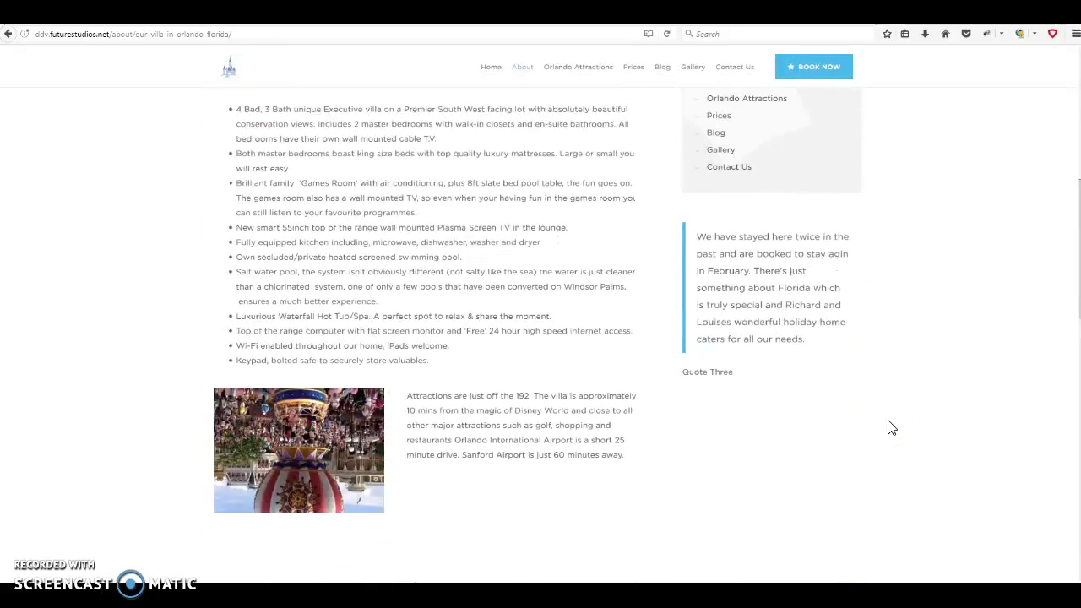
- Examine the linked image boxes below the live page's content, from About the Villa to Windsor Palms
scroll(891, 427, "down", 4)
scroll(893, 428, "down", 3)
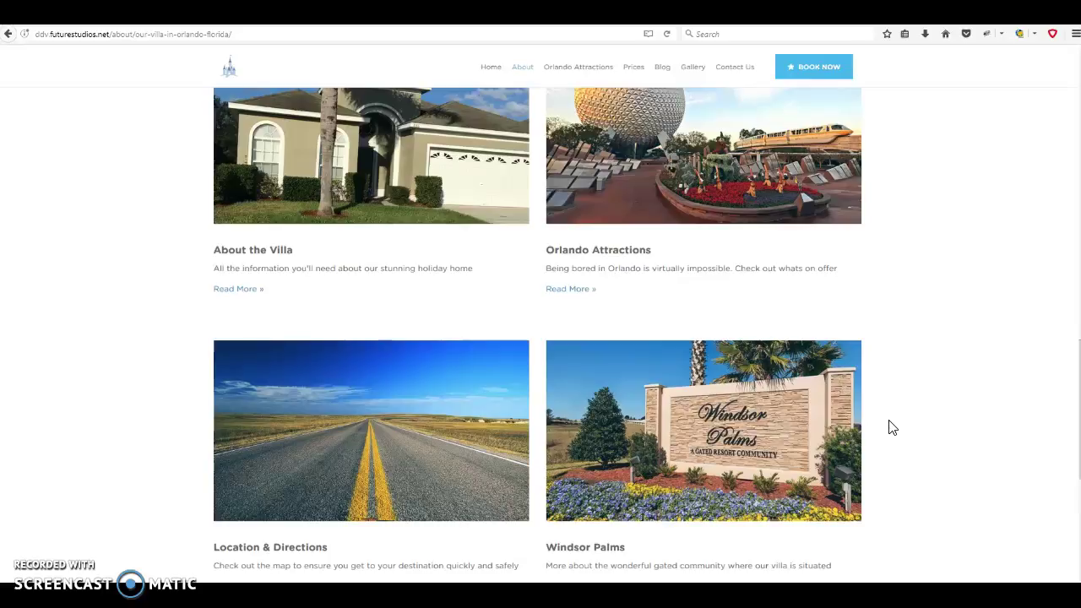
scroll(888, 427, "up", 2)
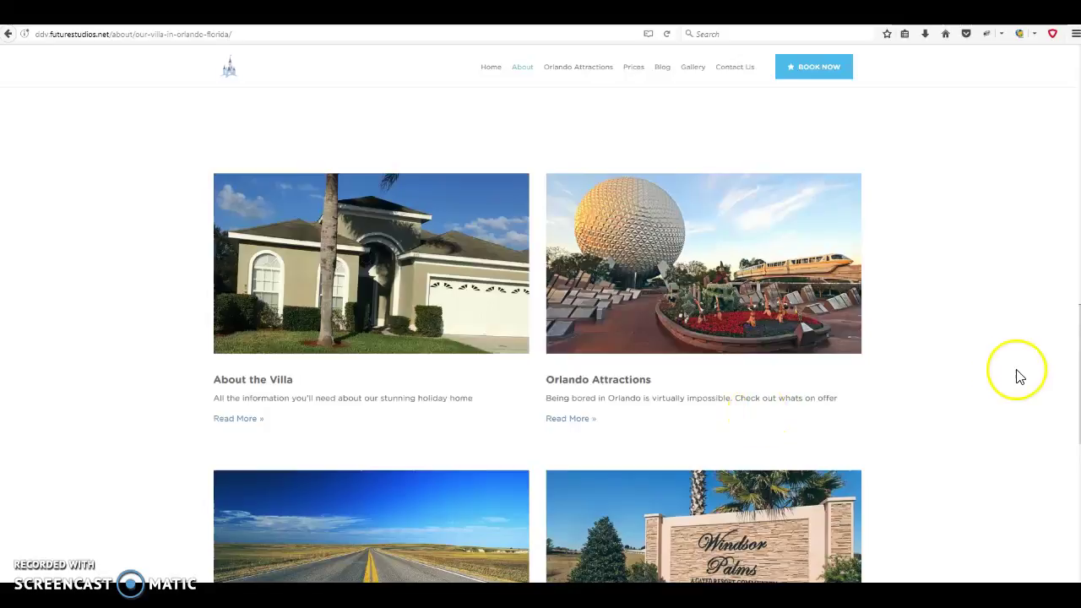
scroll(1016, 374, "down", 3)
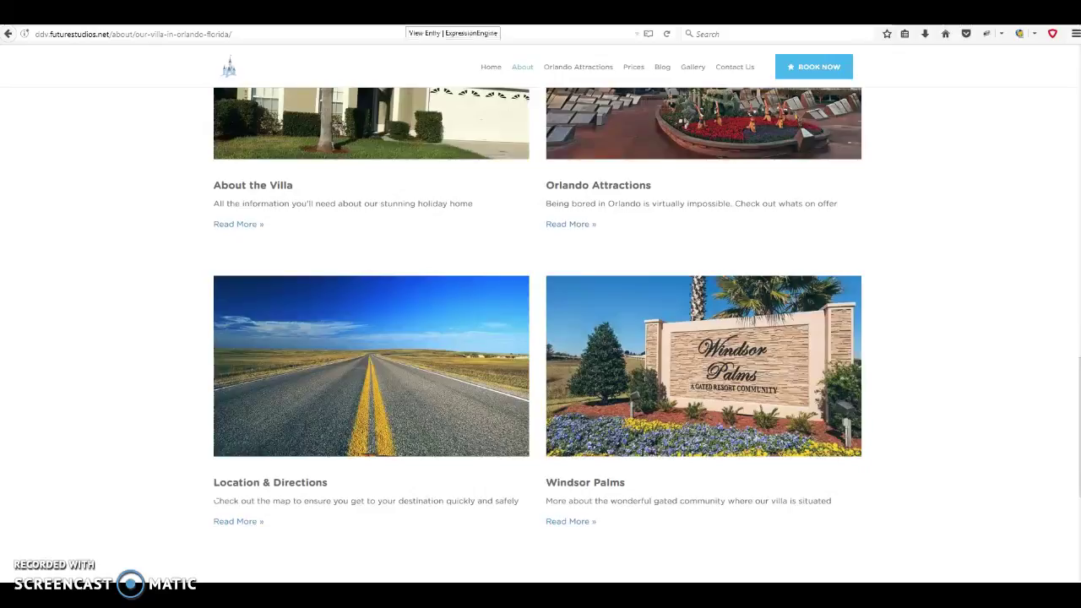
- Reopen the About our Villa in Orlando entry and look through its fields down to Related Quotes
left_click(453, 33)
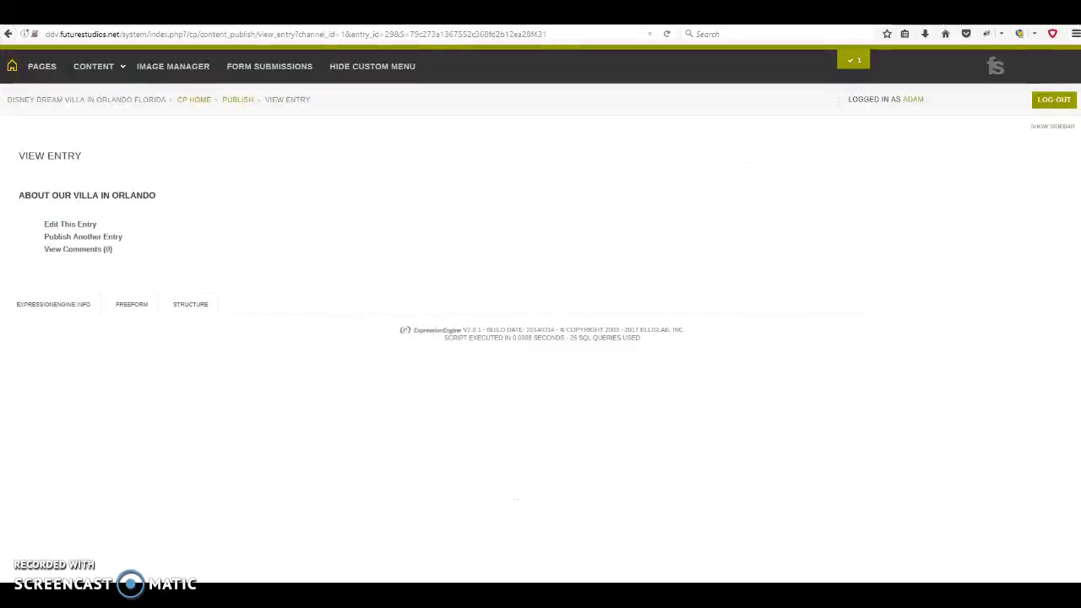
left_click(55, 227)
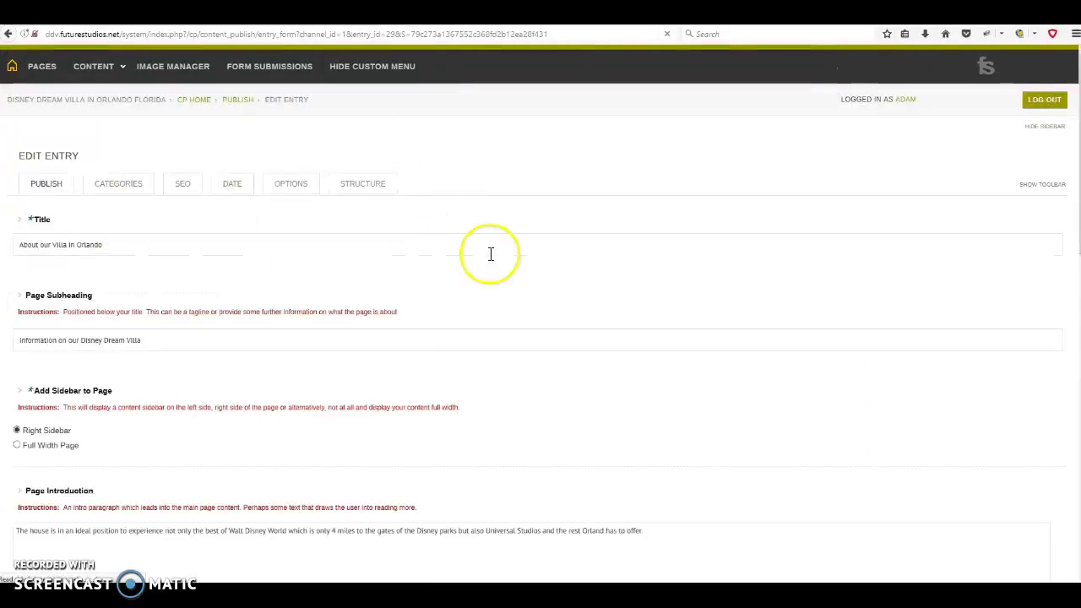
scroll(873, 325, "down", 1)
scroll(874, 325, "down", 15)
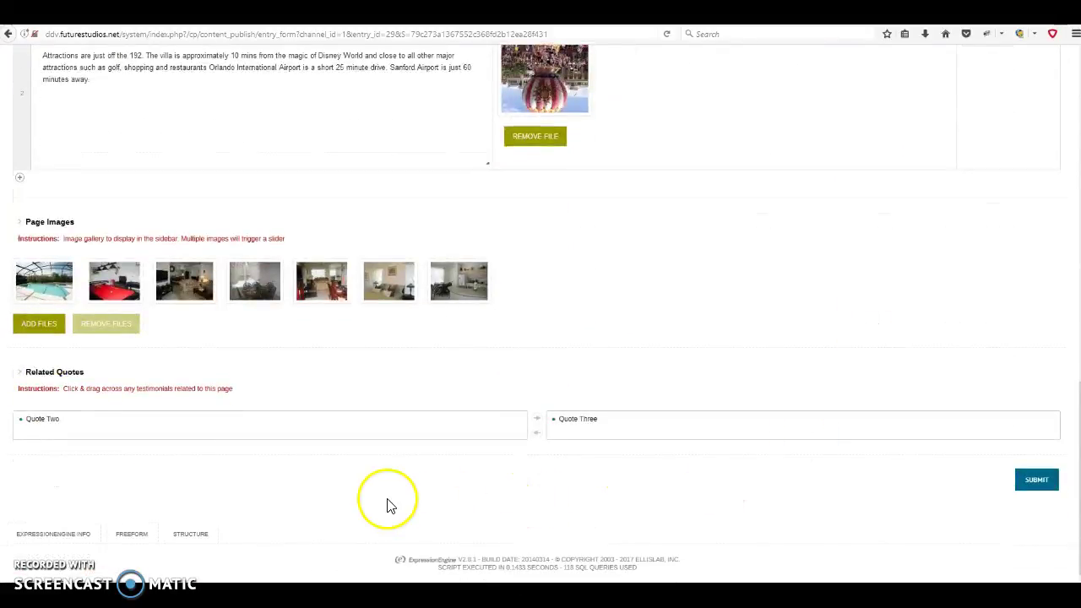
scroll(523, 476, "up", 15)
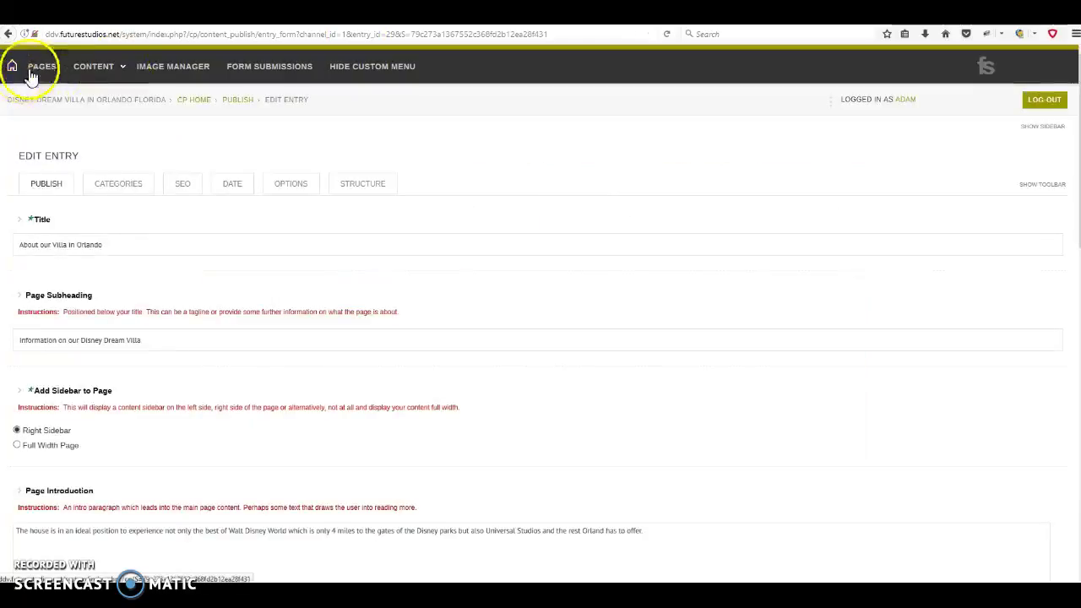
- Open the Home page's entry from the site's page list and examine its Box Display rows
left_click(41, 71)
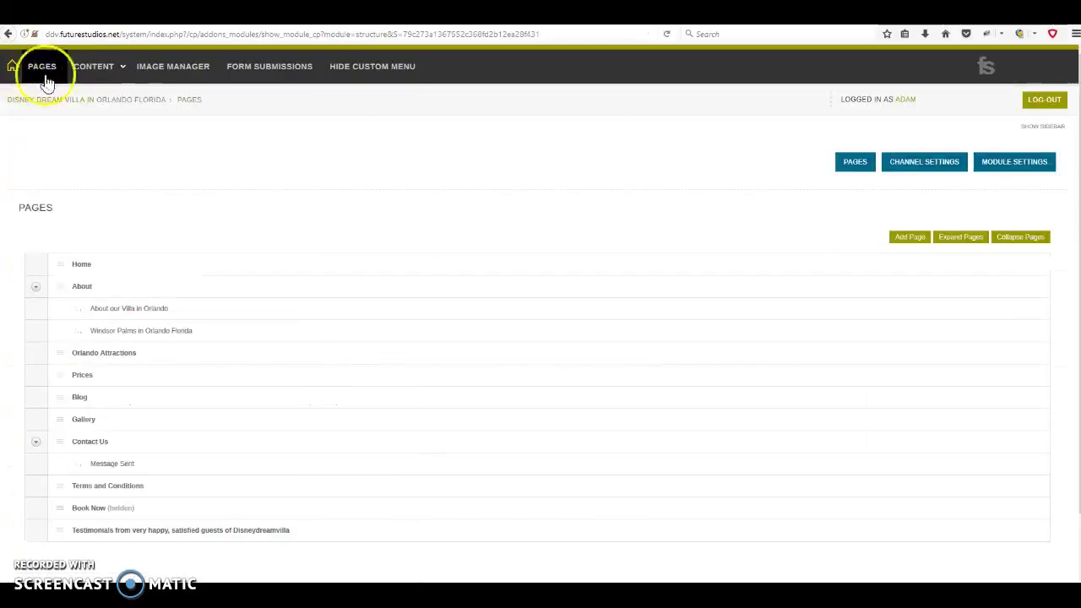
left_click(85, 267)
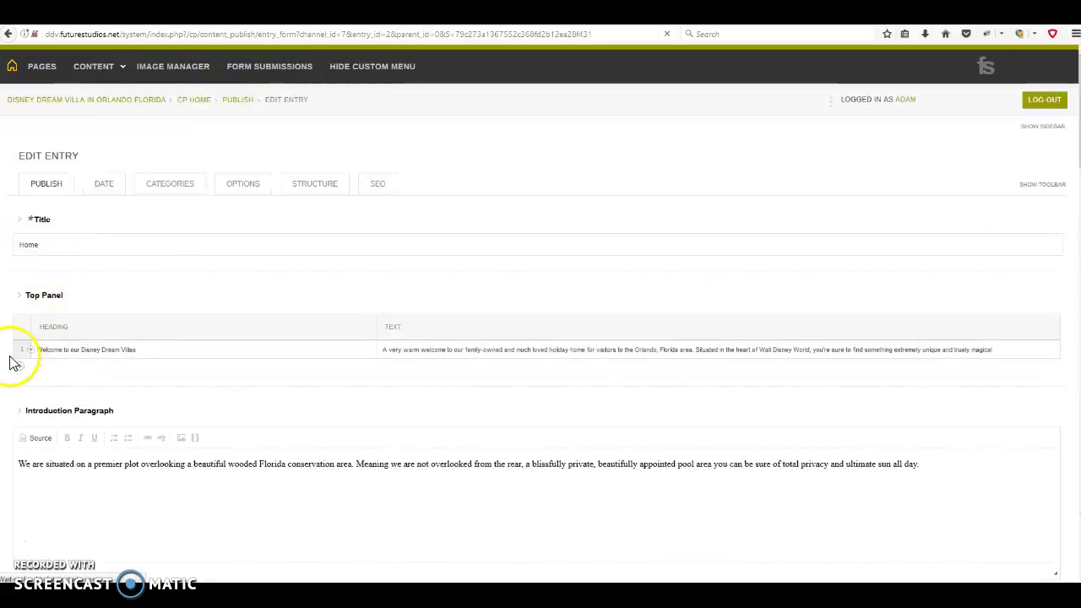
scroll(12, 357, "down", 12)
scroll(9, 363, "down", 6)
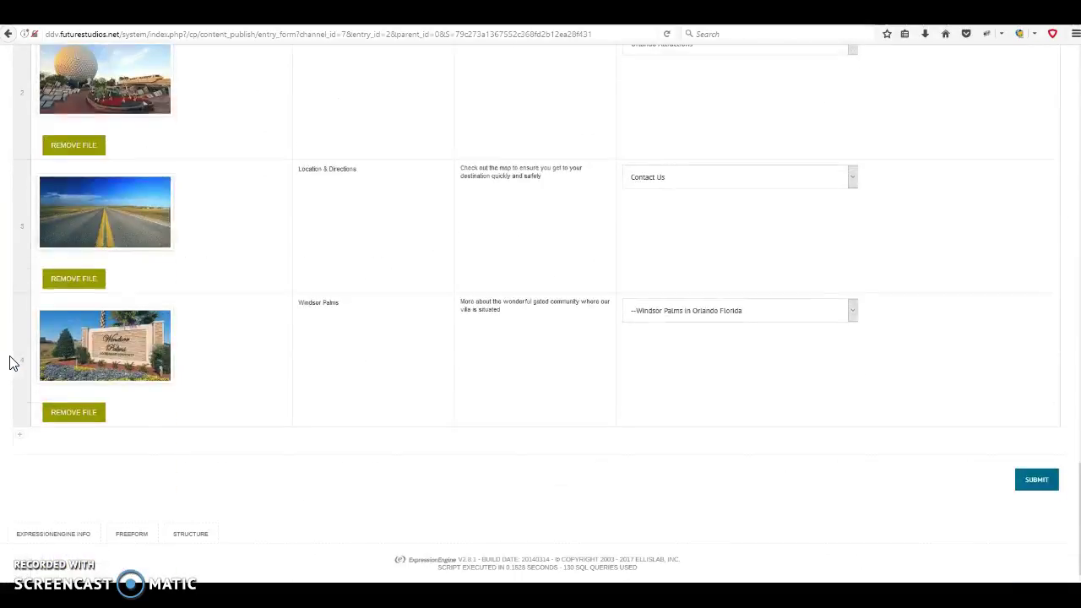
scroll(9, 361, "up", 3)
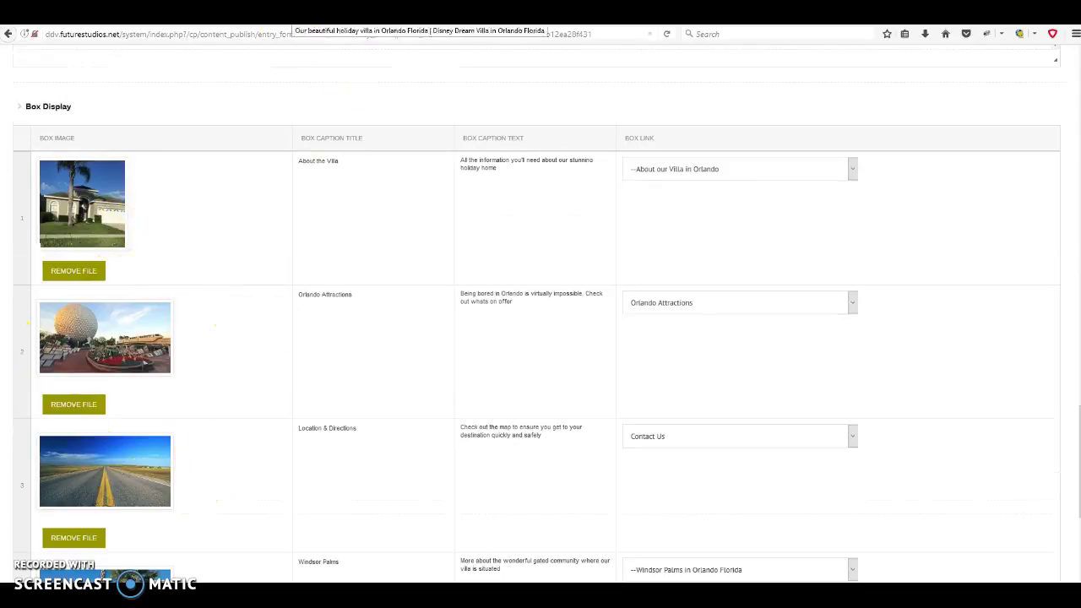
- Compare the Home entry's Box Display rows with the image boxes on the live villa page
left_click(306, 24)
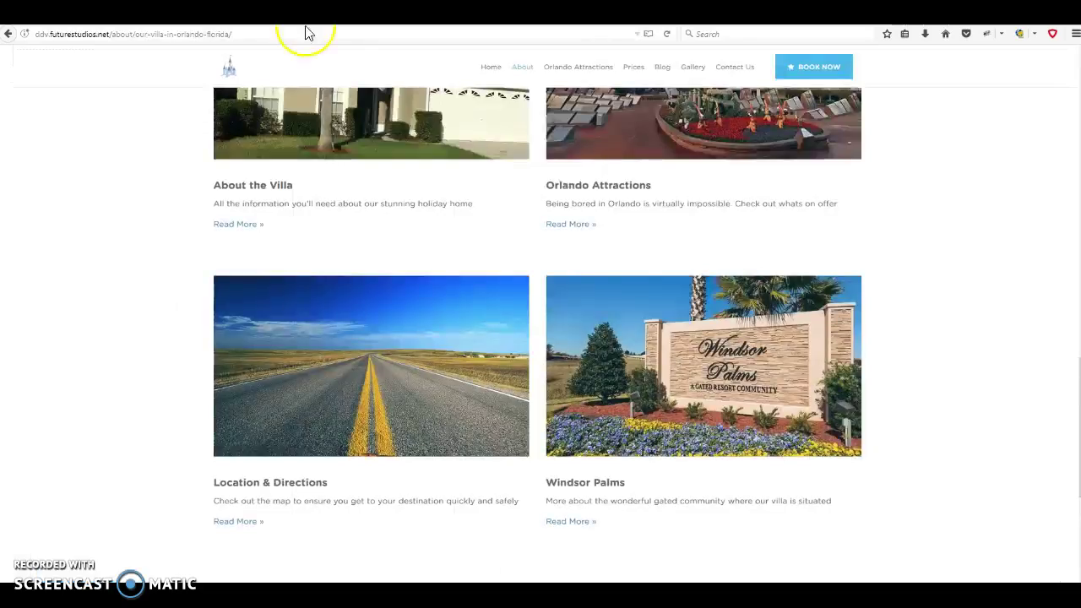
scroll(851, 331, "down", 3)
scroll(853, 334, "up", 10)
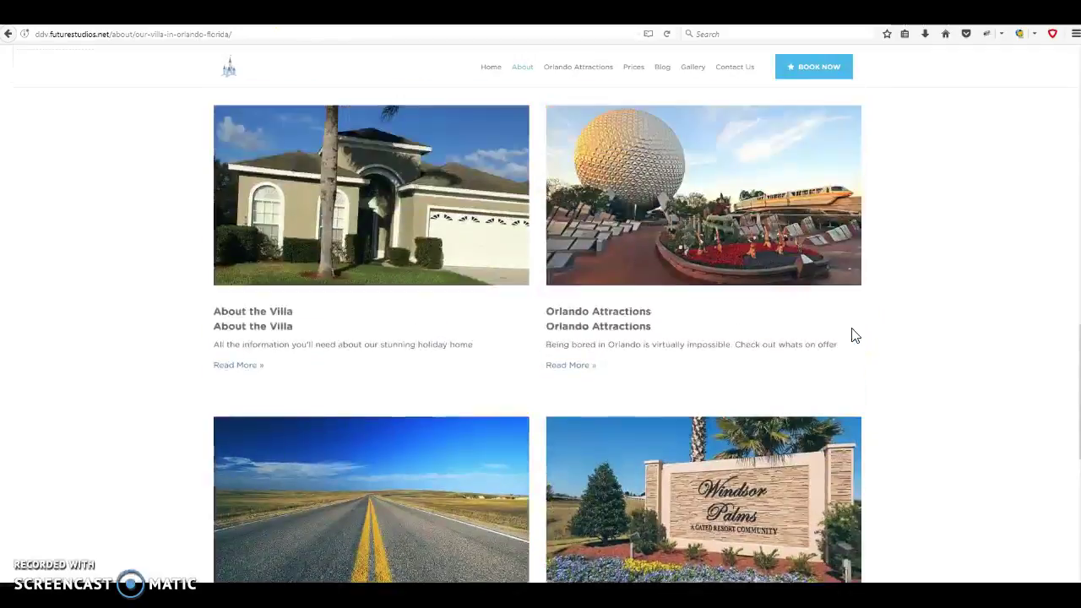
scroll(853, 335, "up", 5)
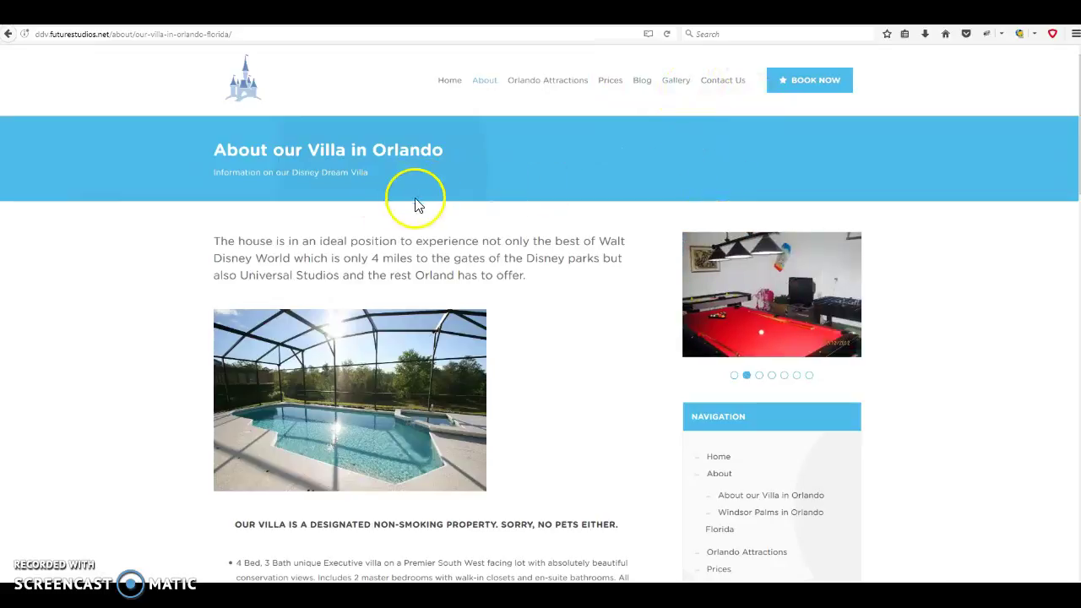
- Review the live villa page's main content, from the pool image through the feature list to the attractions paragraph
scroll(577, 339, "down", 6)
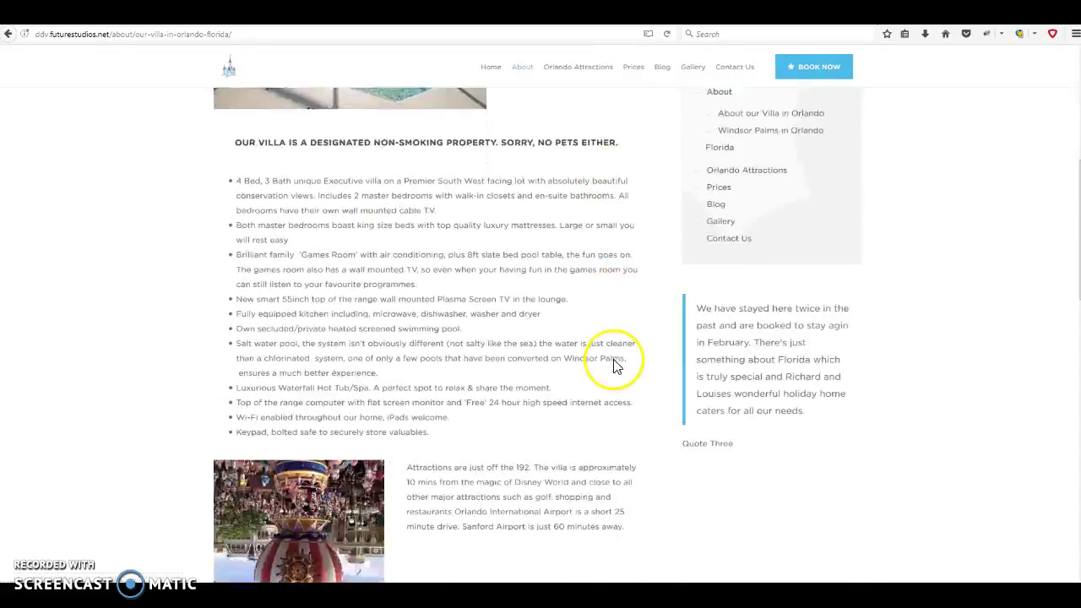
scroll(658, 398, "up", 7)
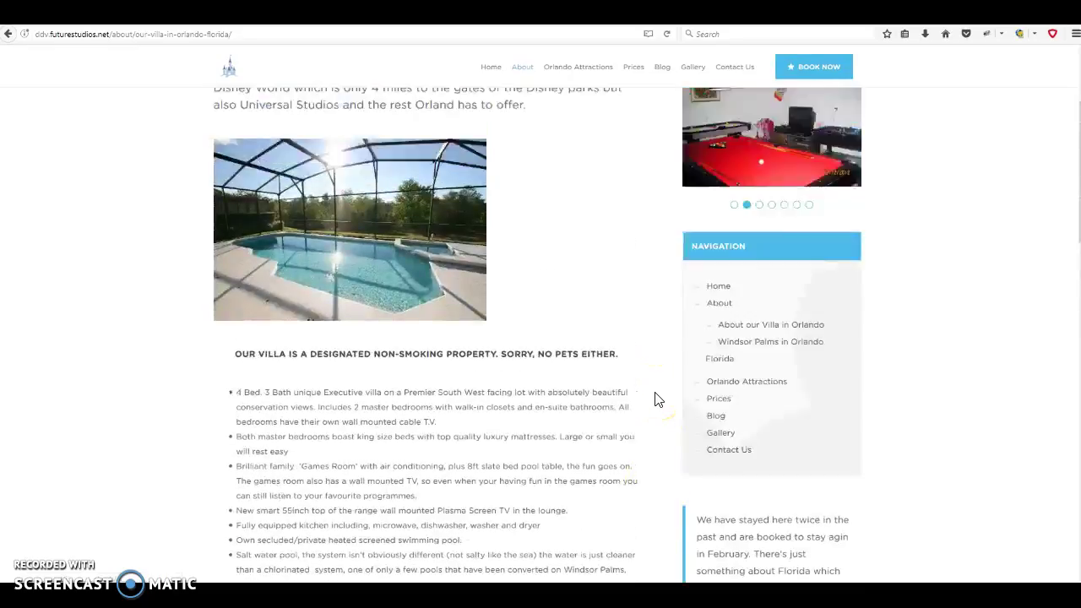
scroll(658, 398, "down", 6)
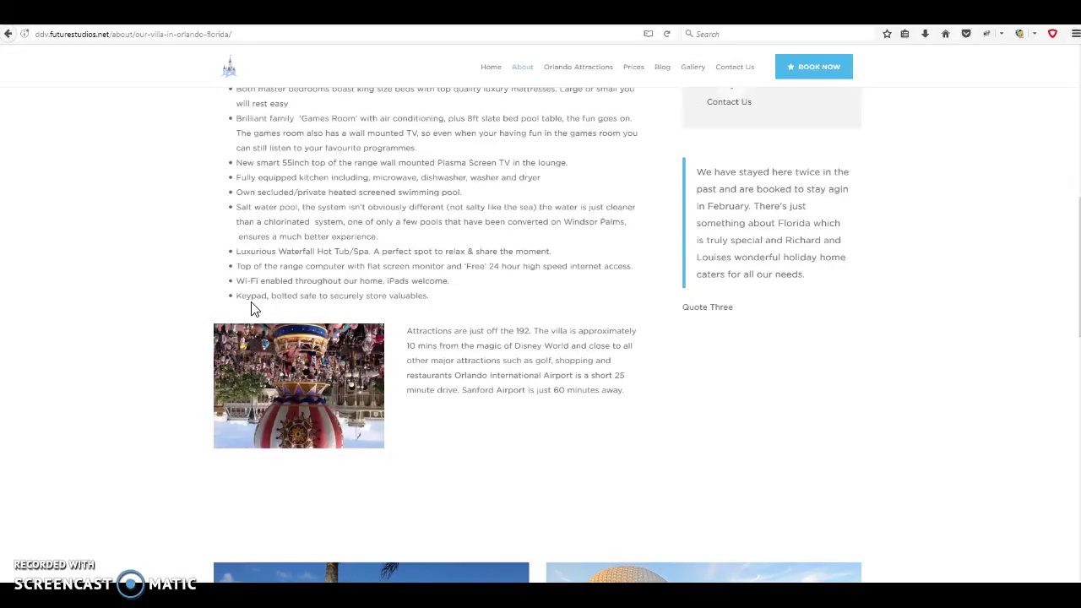
left_click(425, 298)
left_click(210, 53)
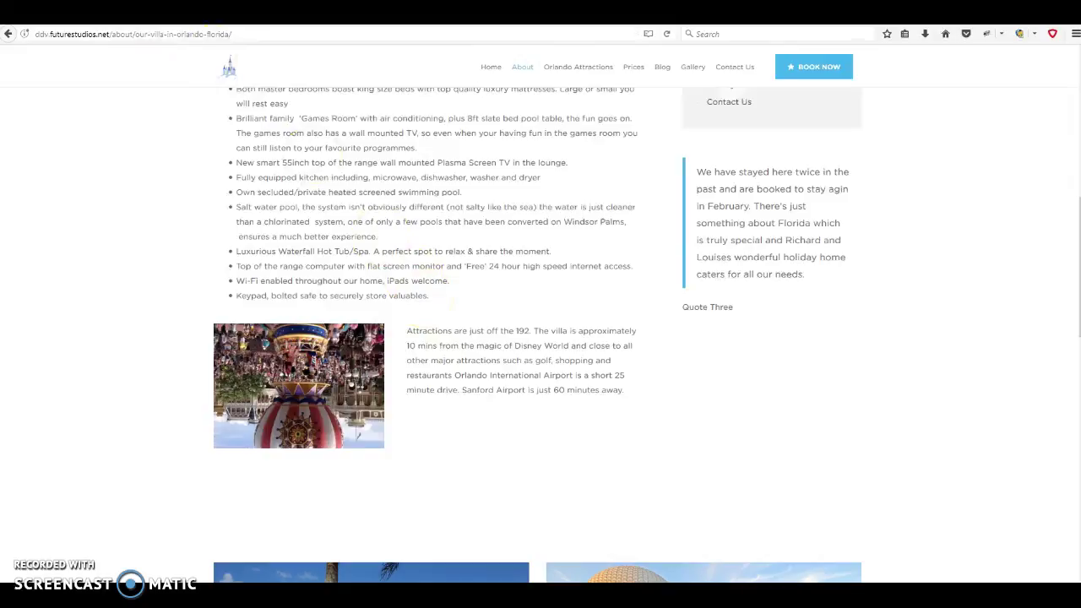